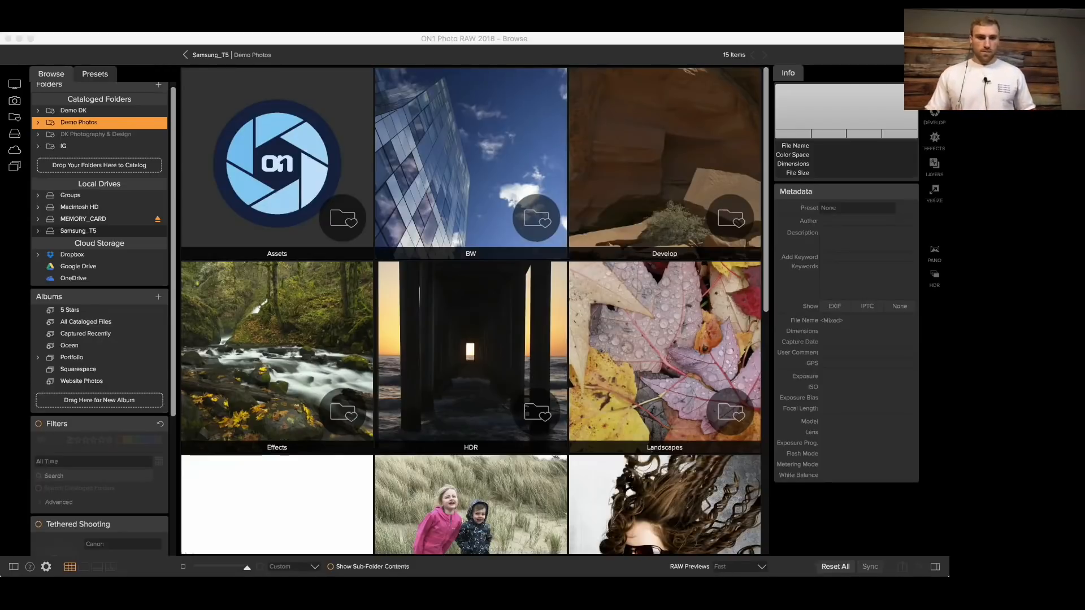
Expand the Demo Photos folder, open its Sizzle subfolder and display the photo _DSC3863-2.jpg in the detail view
left_click(547, 569)
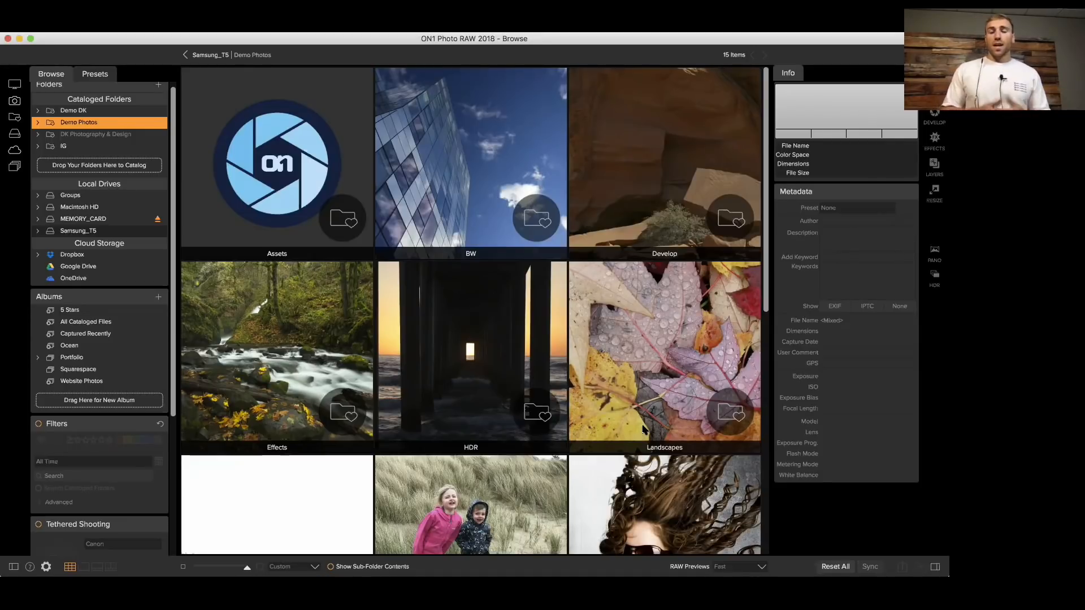
left_click(39, 123)
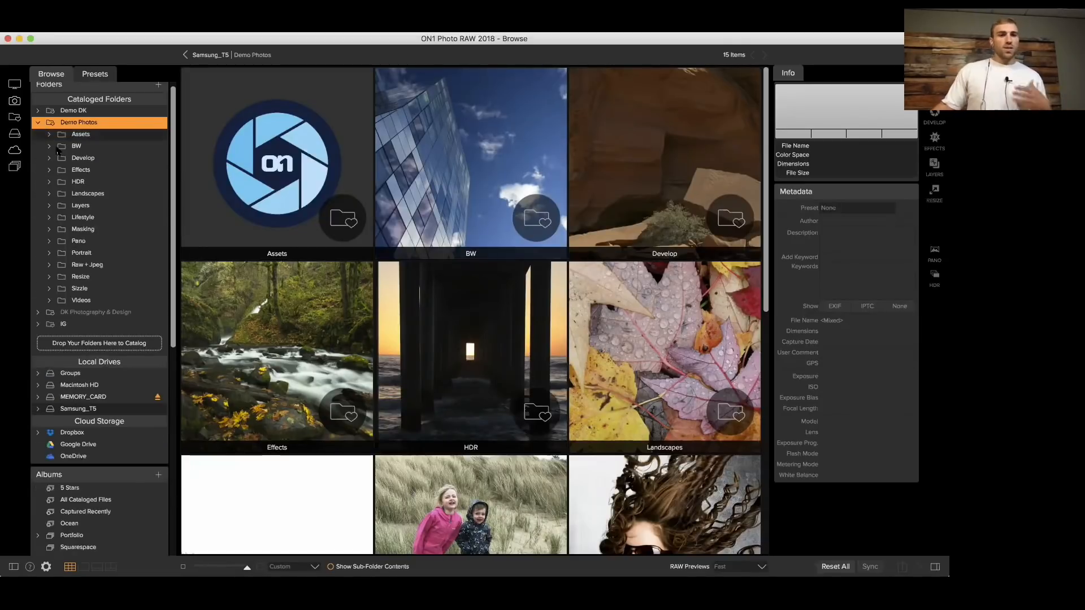
left_click(93, 288)
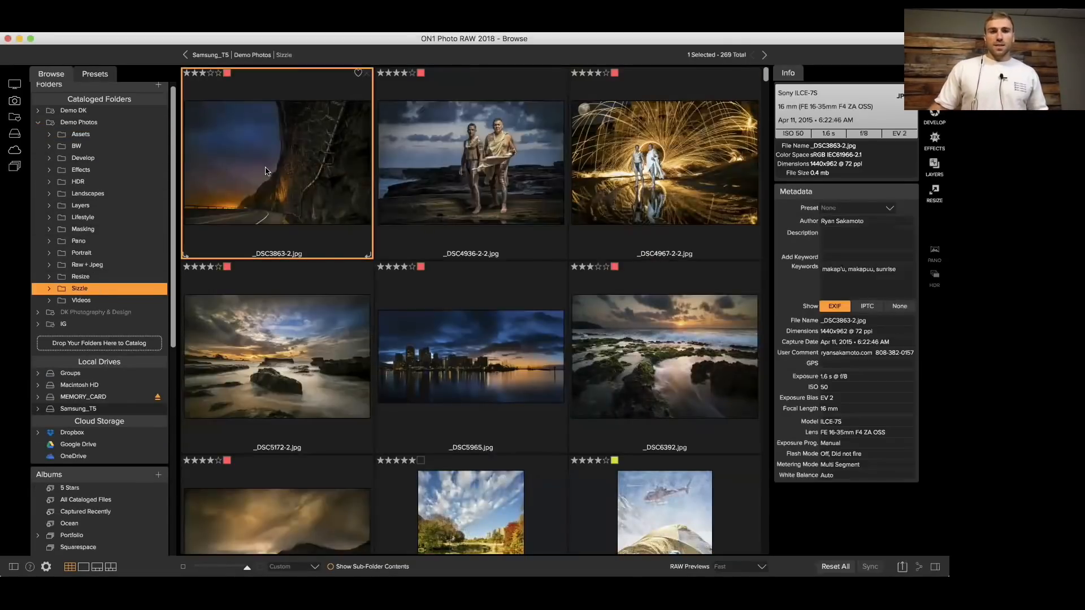
double_click(265, 168)
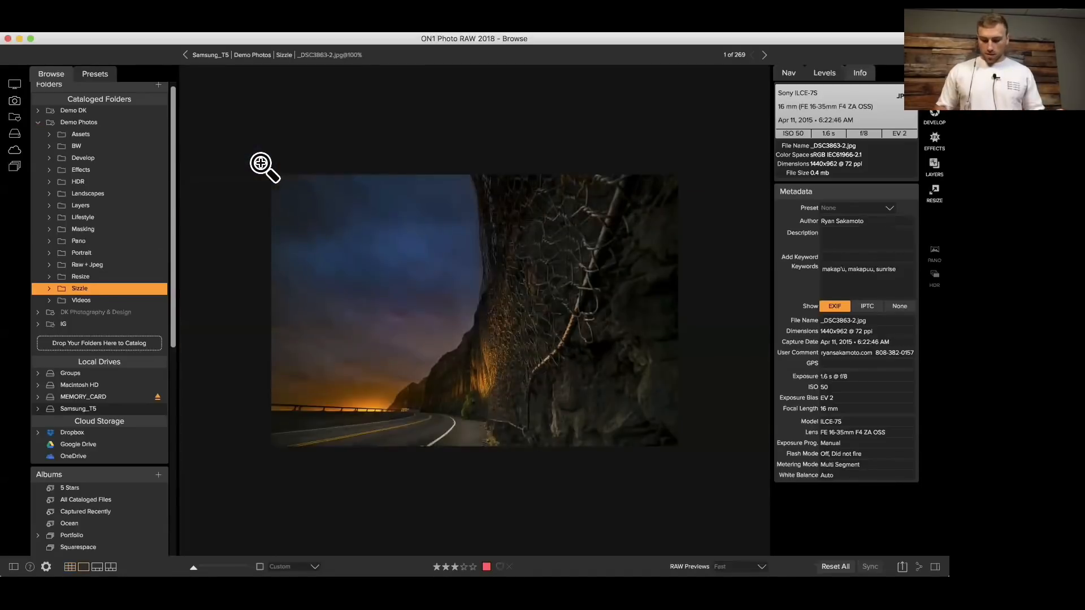
Step through the Sizzle photos one by one up to the summit photo _HPH0670.nef
key("Right")
key("Right")
key("Right")
key("Right")
key("Right")
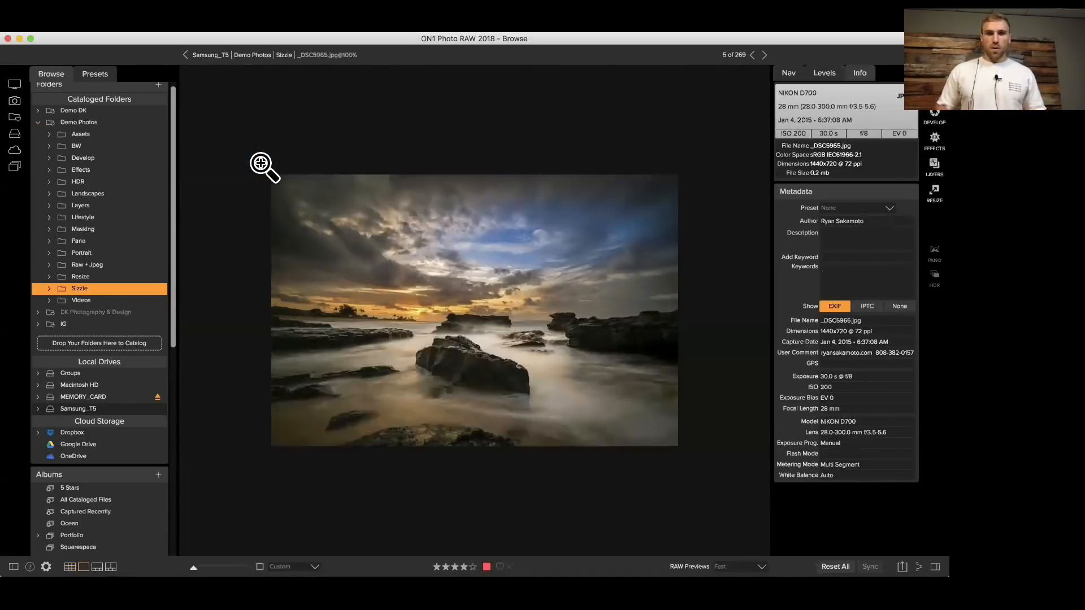
key("Right")
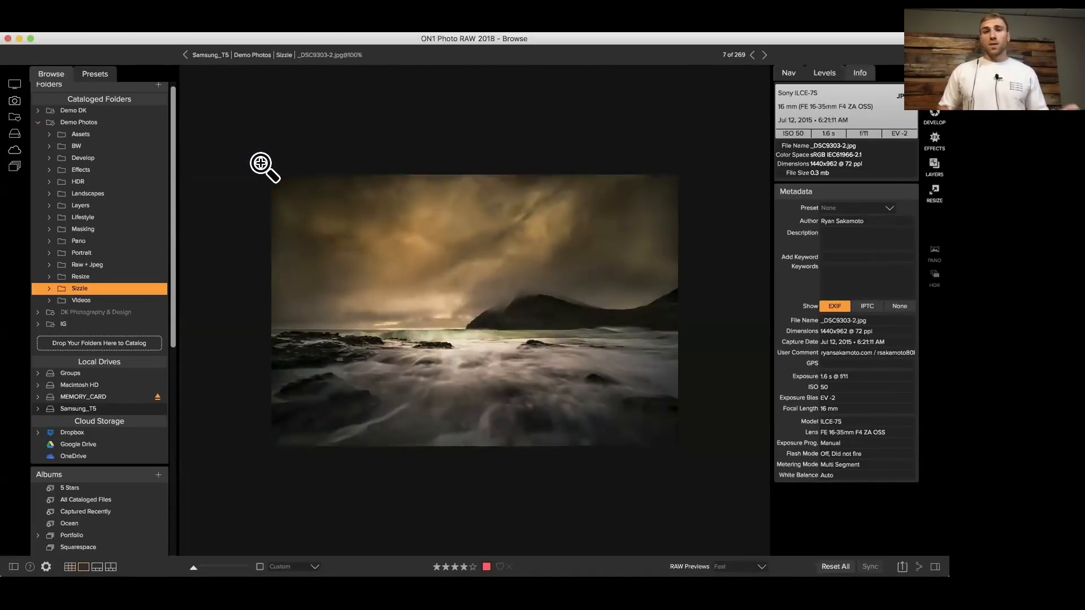
key("Right")
key("Right")
key("Right")
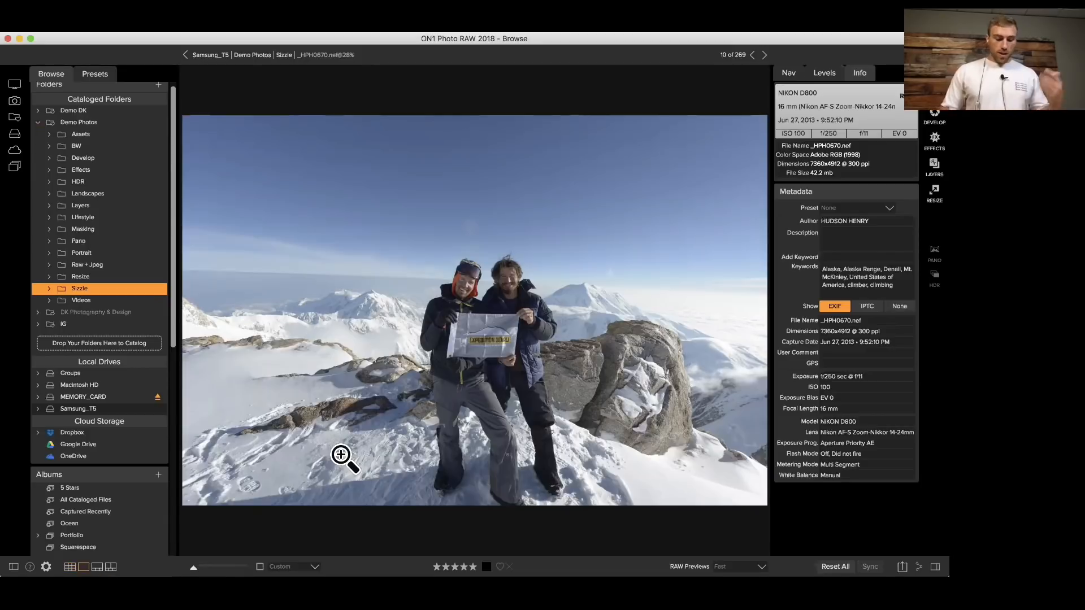
Switch to the Filmstrip view and make the application window full screen
key("f")
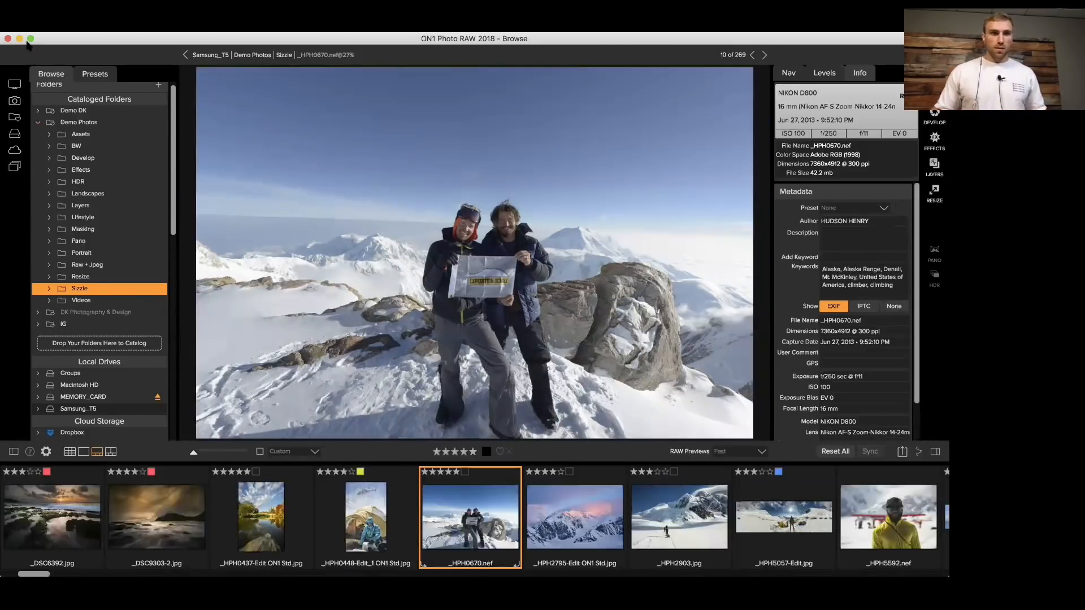
left_click(28, 38)
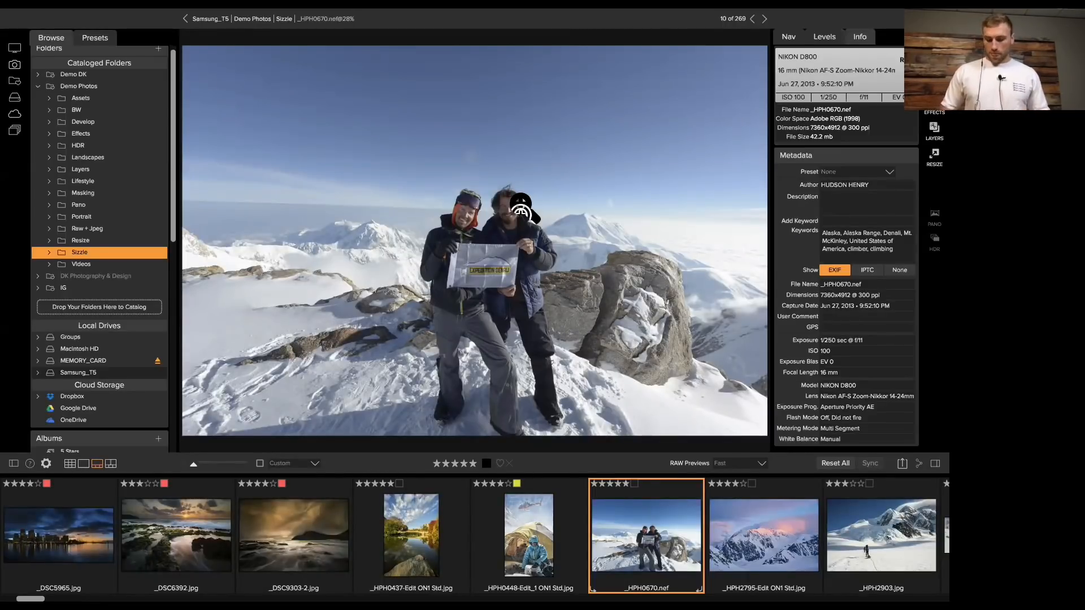
Flip forward and back through the Sizzle photos in the filmstrip to check how quickly the previews load
key("Right")
key("Right")
key("Right")
key("Right")
key("Right")
key("Right")
key("Right")
key("Right")
key("Right")
key("Right")
key("Right")
key("Right")
key("Right")
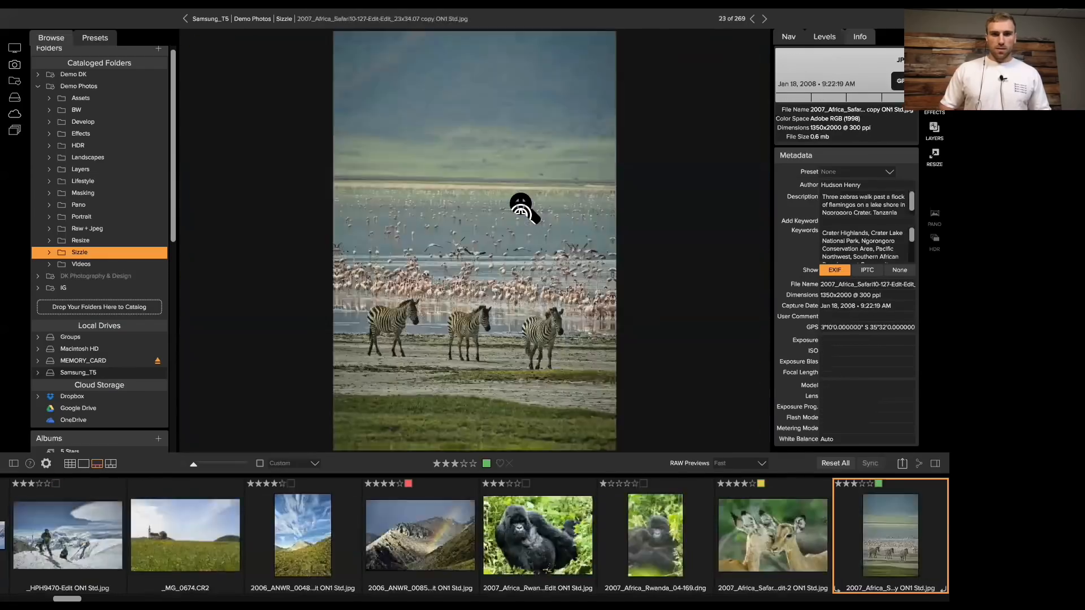
key("Right")
key("Right")
key("Right")
key("Right")
key("Right")
key("Right")
key("Right")
key("Left")
key("Left")
key("Left")
key("Left")
key("Left")
key("Left")
key("Left")
key("Left")
key("Left")
key("Left")
key("Left")
key("Left")
key("Left")
key("Right")
key("Right")
key("Right")
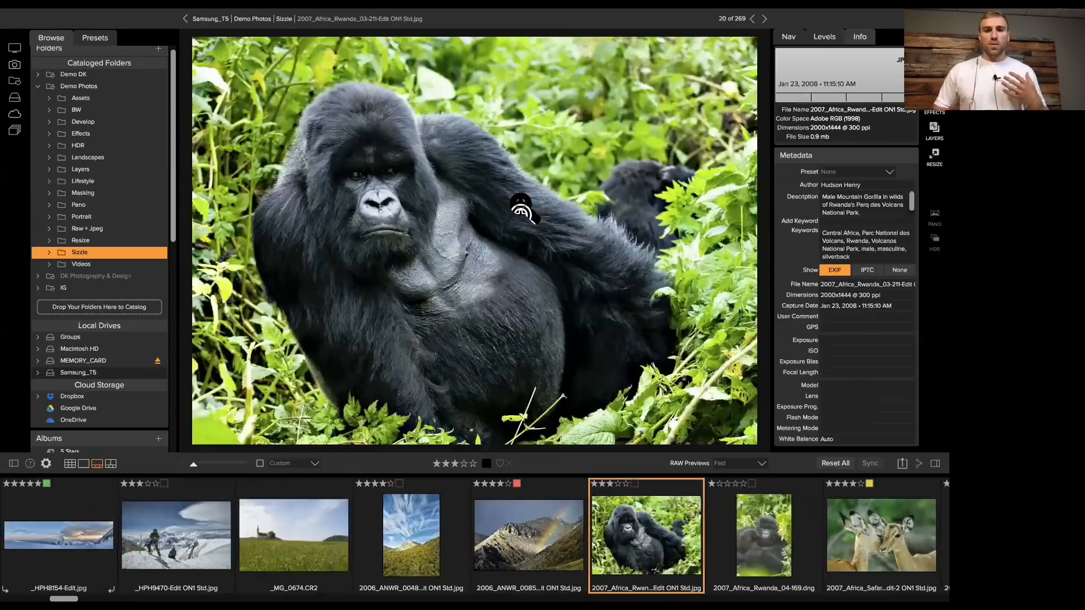
key("Right")
key("Right")
key("Right")
key("Right")
key("Right")
key("Right")
key("Right")
key("Right")
key("Right")
key("Right")
key("Right")
key("Right")
key("Right")
key("Right")
key("Right")
key("Right")
key("Right")
key("Right")
key("Right")
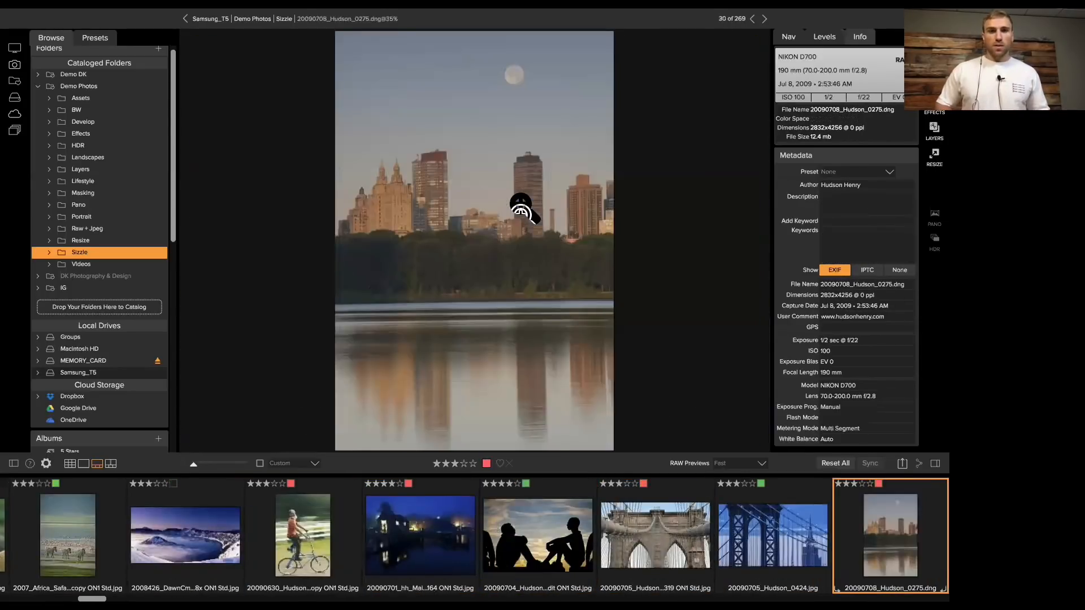
key("Left")
key("Left")
key("Left")
key("Left")
key("Left")
key("Left")
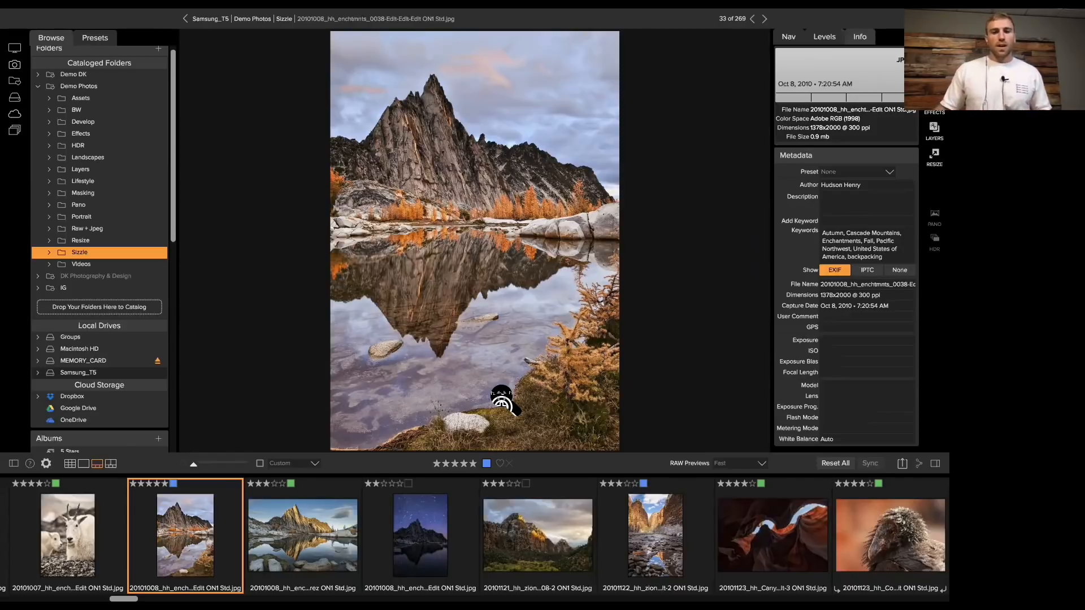
Review the color label options available for the selected mountain reflection photo, leaving its label unchanged
left_click(487, 463)
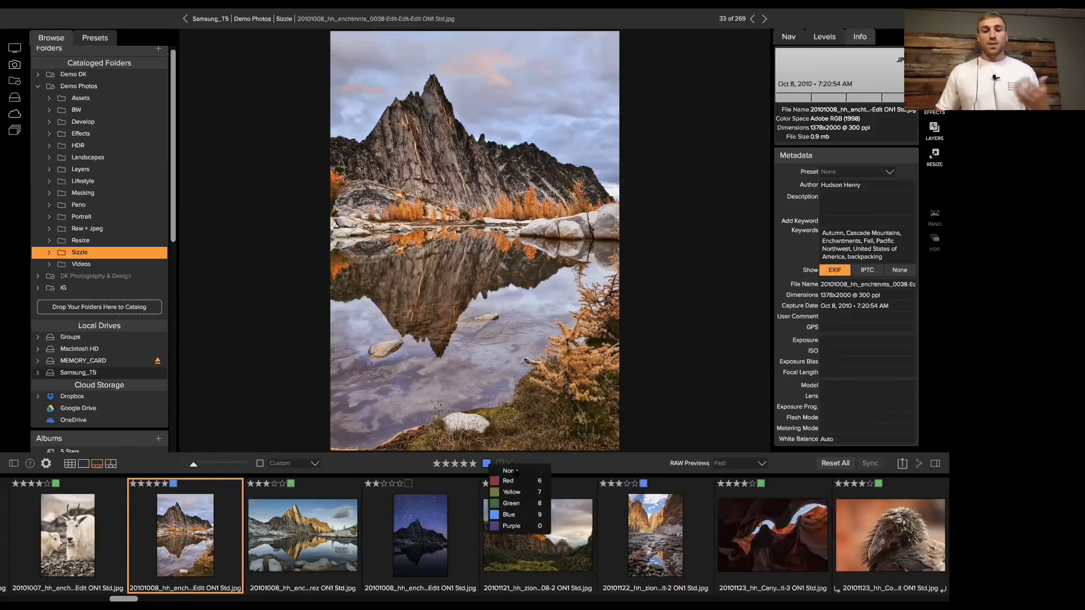
left_click(567, 462)
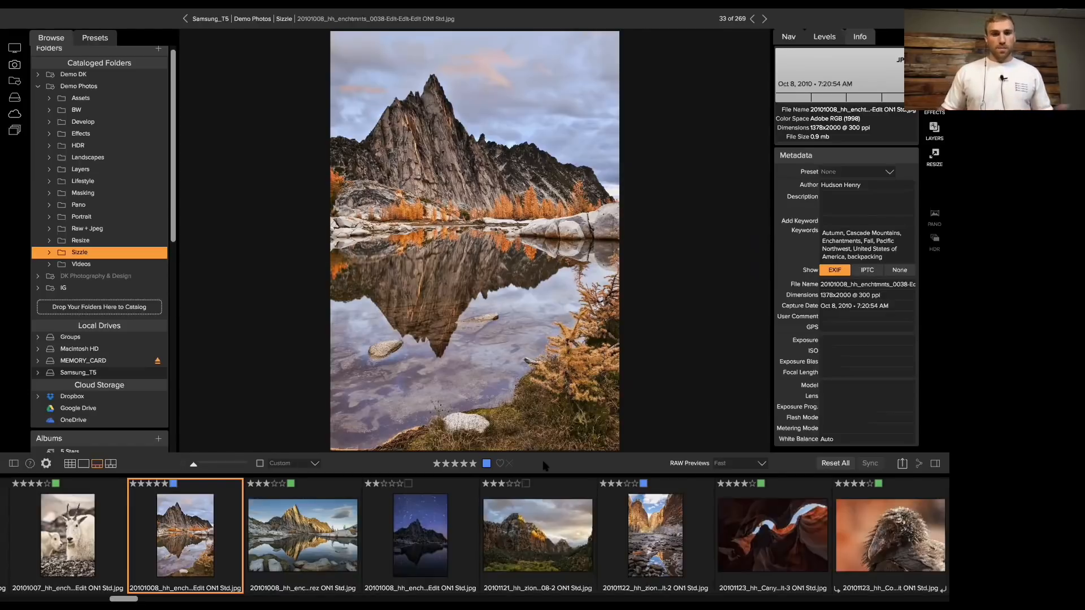
Turn on Auto Advance for rating and labeling photos
mouse_move(330, 15)
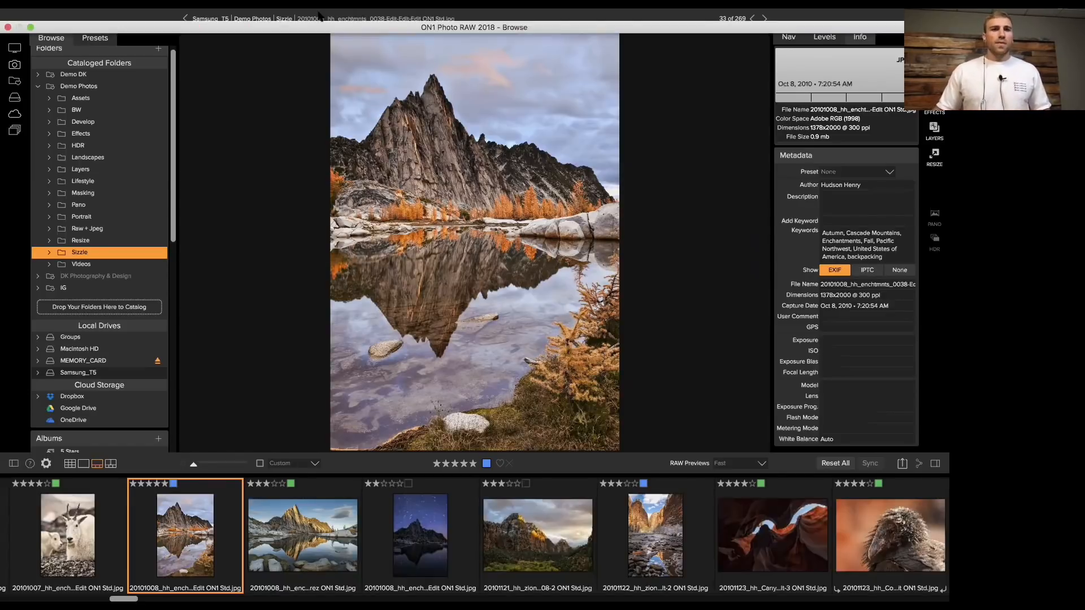
left_click(225, 15)
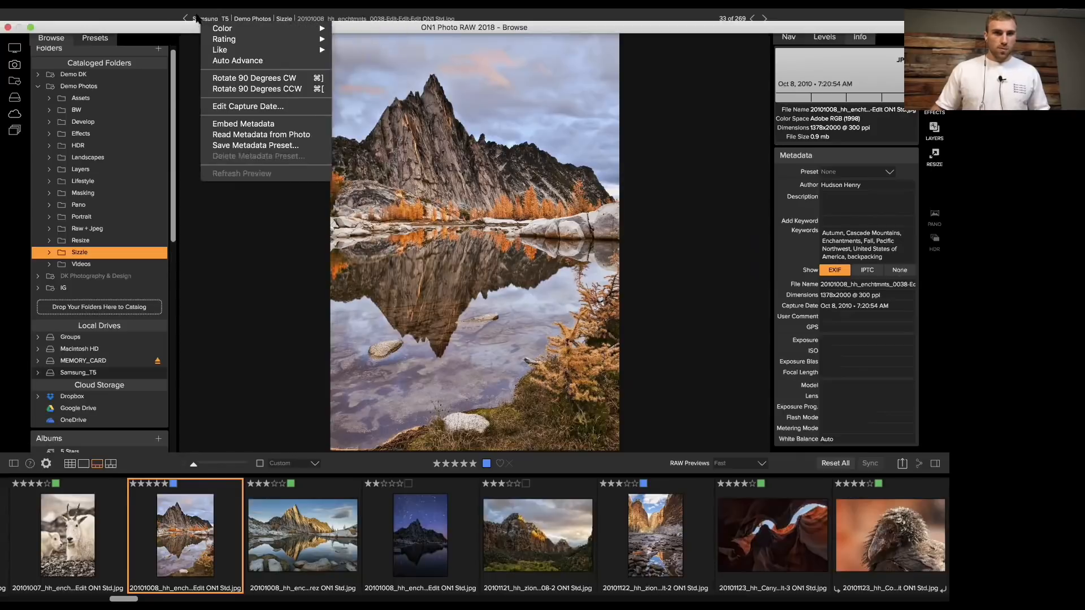
mouse_move(278, 13)
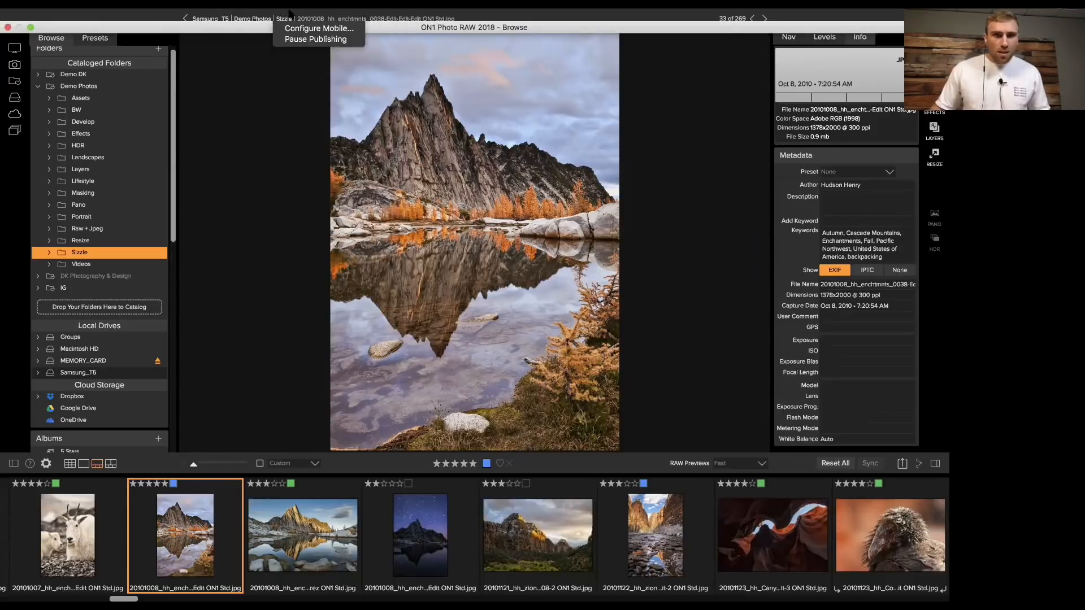
mouse_move(327, 12)
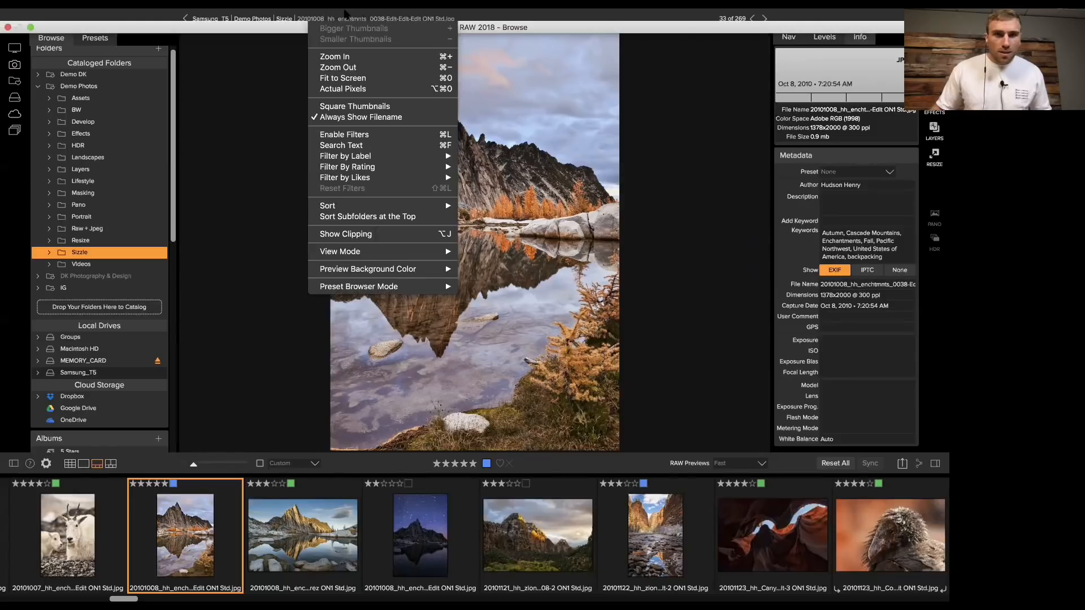
mouse_move(192, 13)
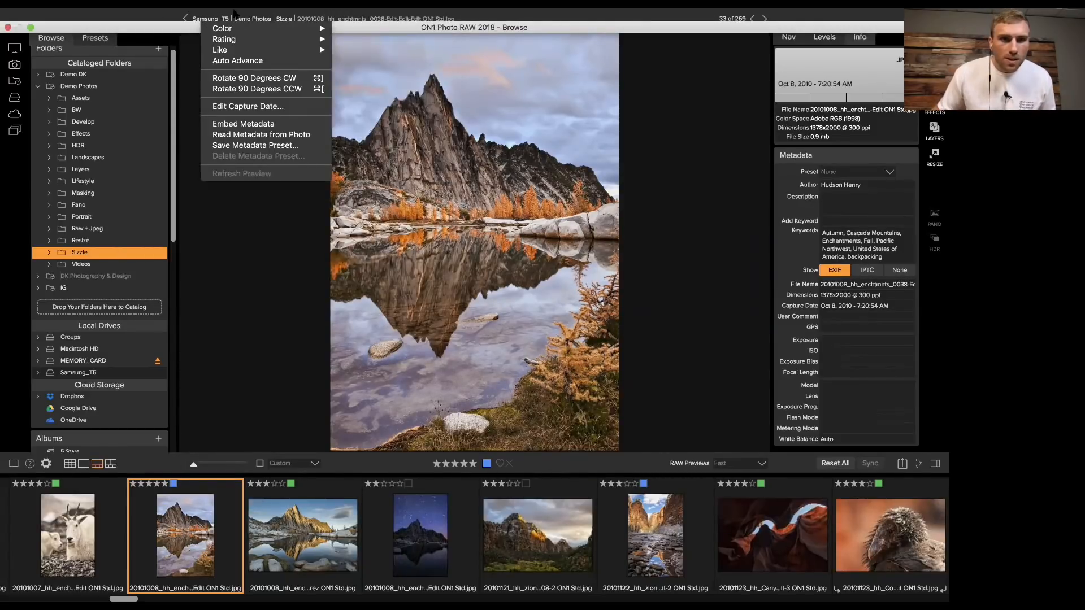
left_click(238, 60)
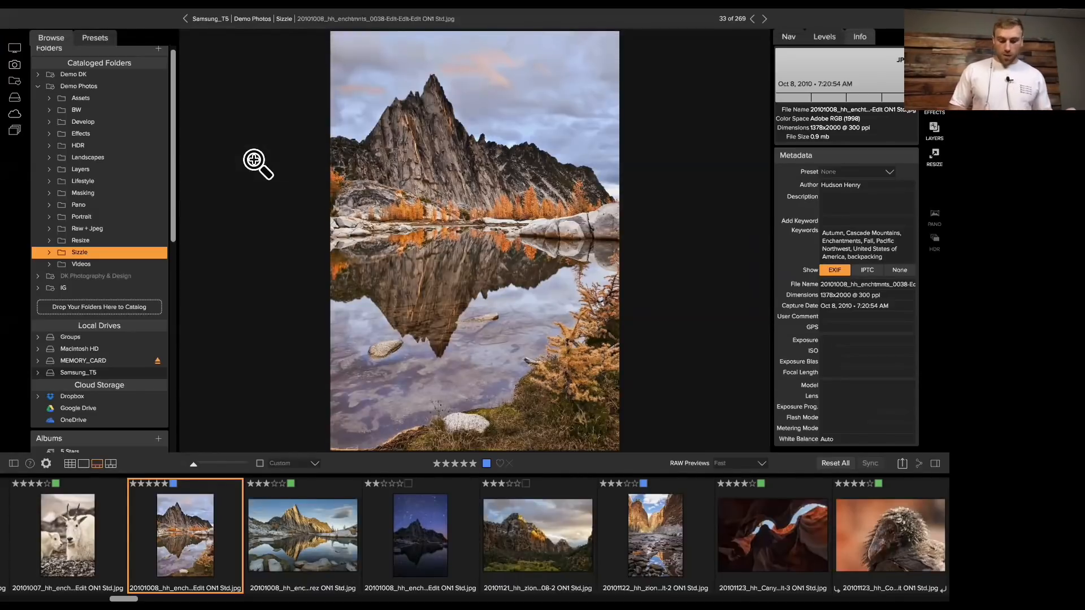
Rate the daylight mountain lake photo five stars and the starry night lake photo after it three stars
key("Right")
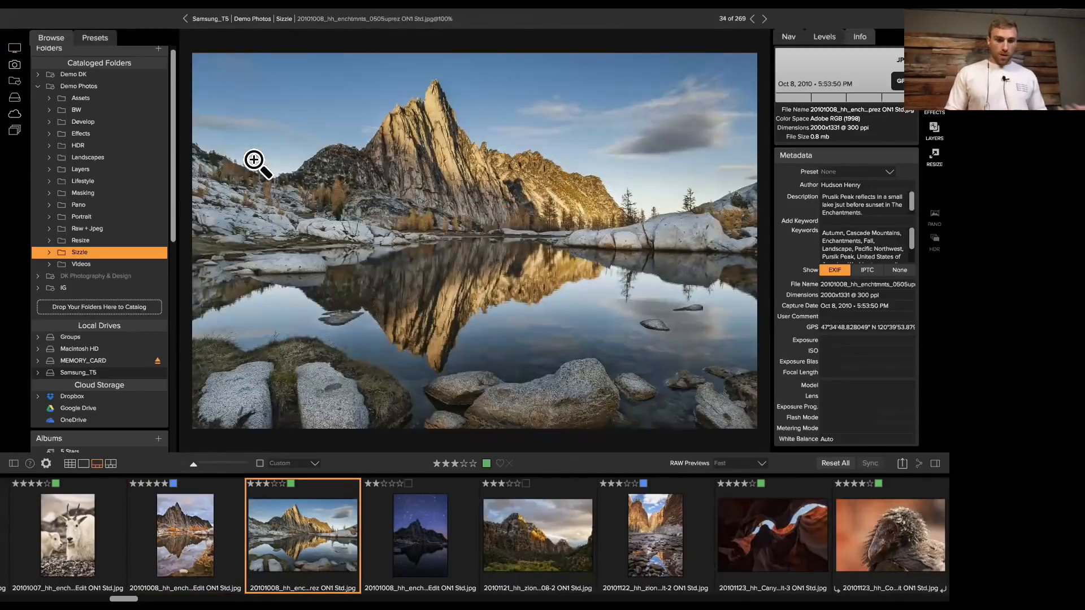
key("5")
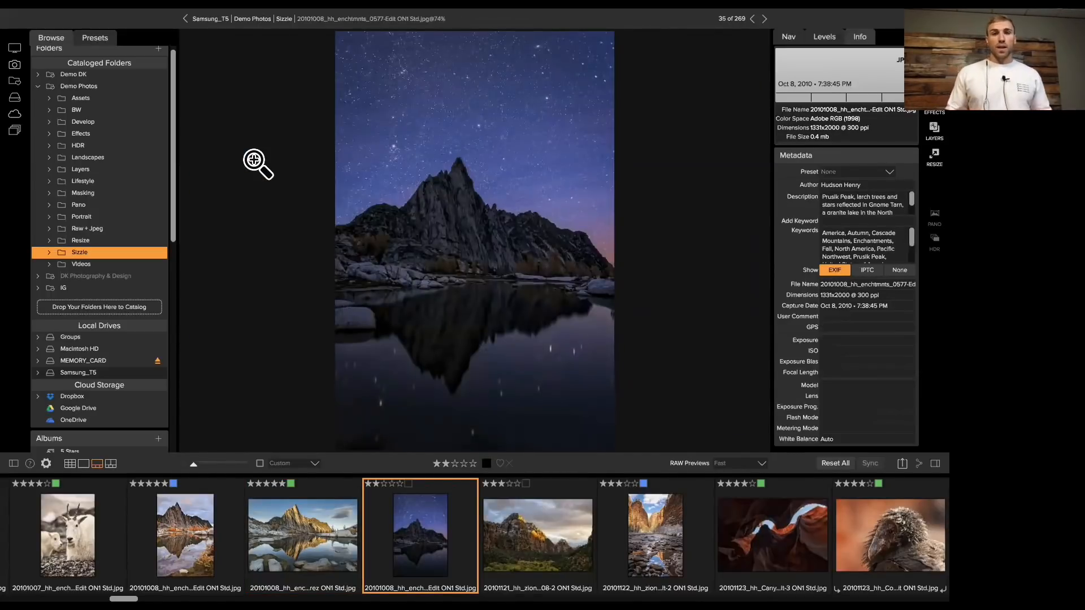
key("3")
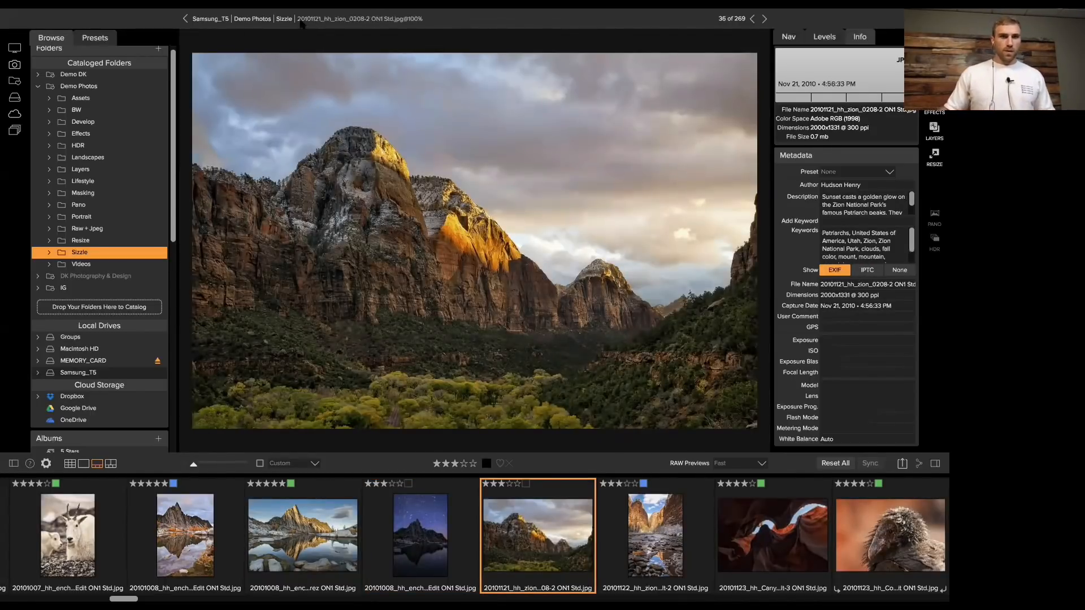
Return to the thumbnail grid and open the first subfolder inside the Portrait folder
left_click(287, 21)
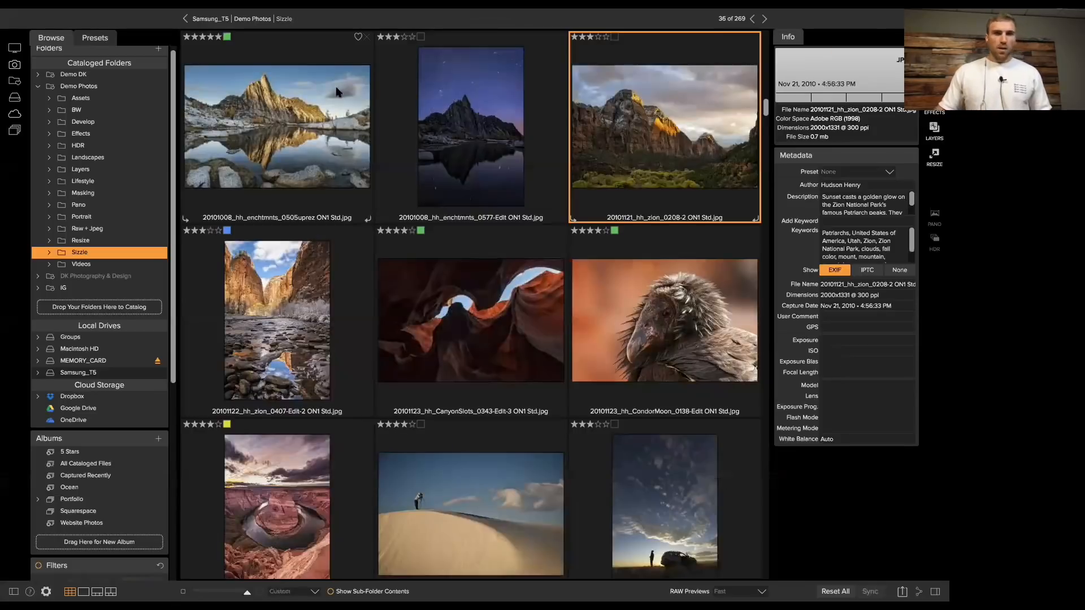
left_click(81, 217)
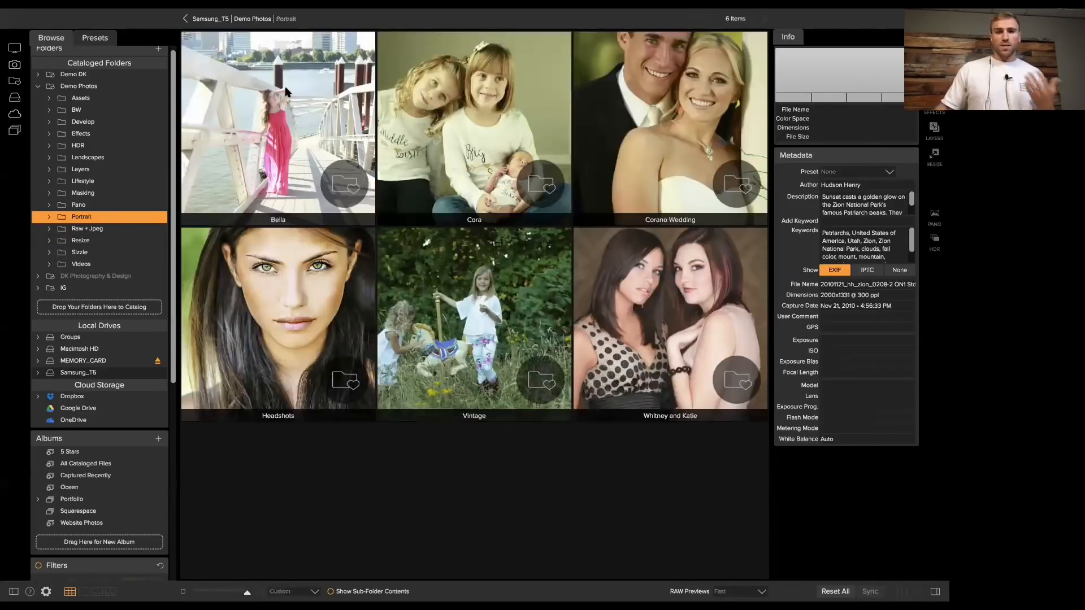
left_click(286, 96)
double_click(287, 97)
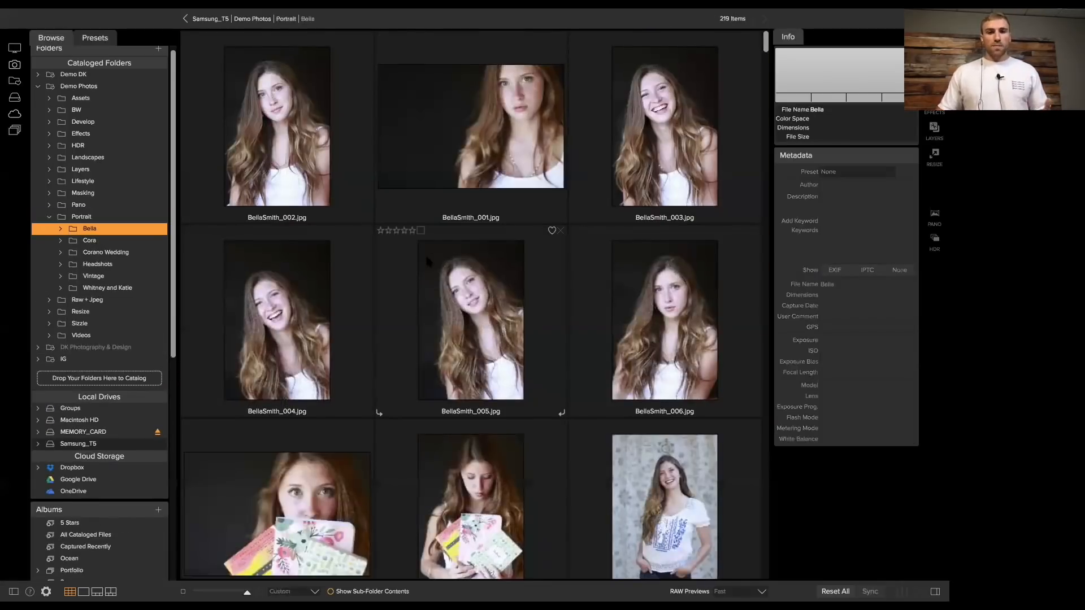
Select the four portraits numbered 003 to 006 and show them together in the Compare view
scroll(638, 127, "down", 1)
left_click(638, 125)
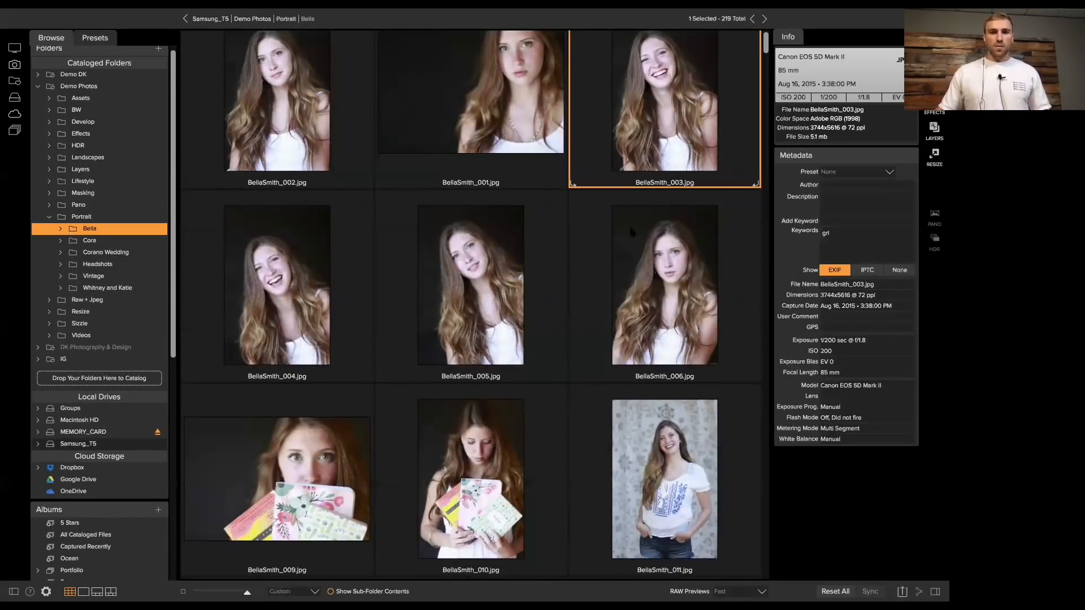
left_click(654, 282, "shift")
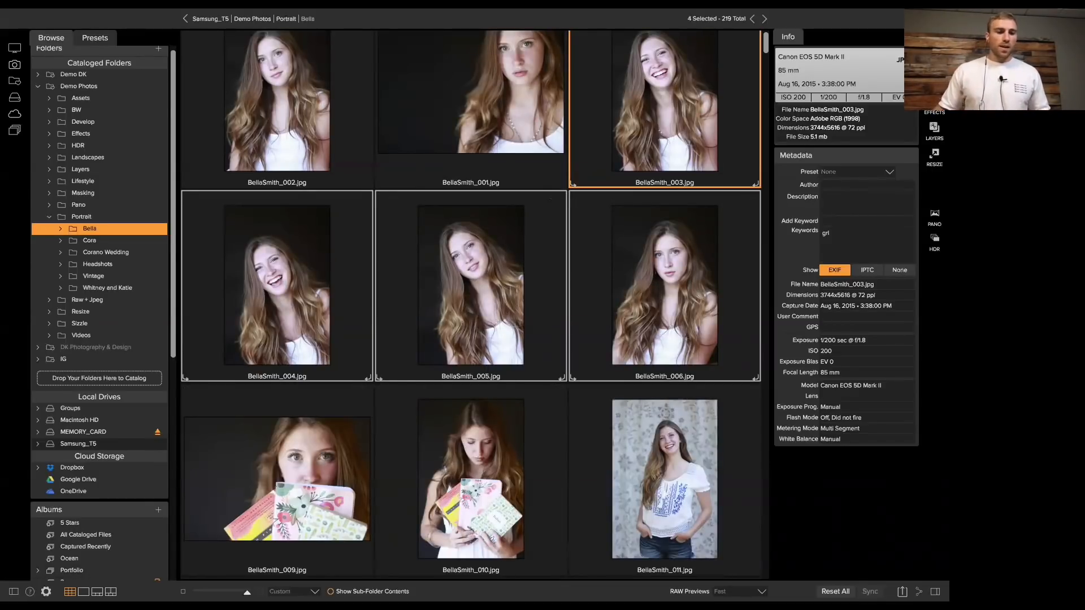
left_click(111, 591)
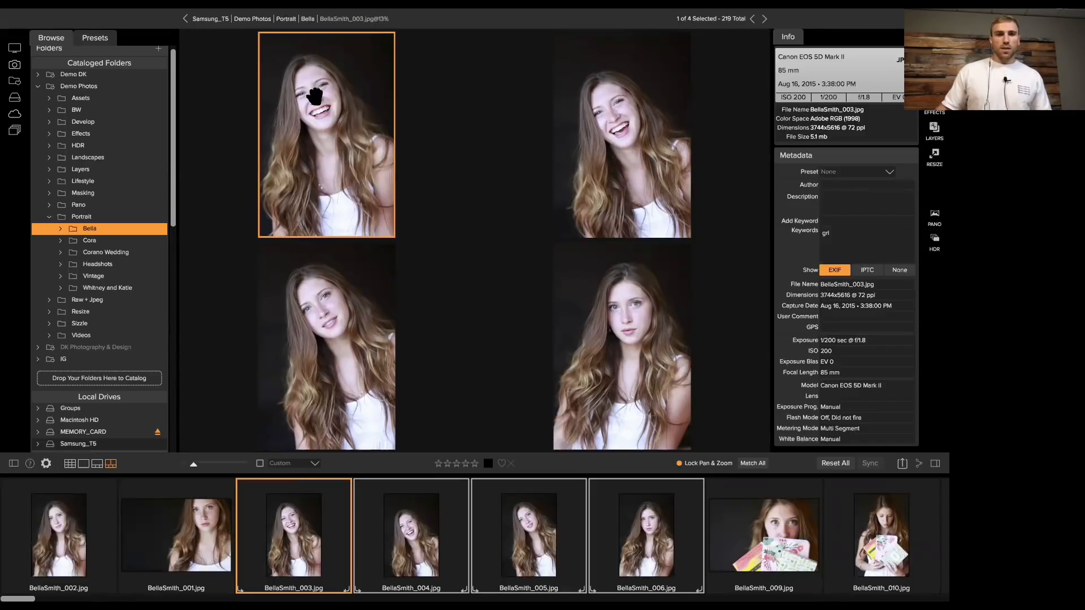
Narrow the comparison down to portrait 006 by removing portraits 003, 004 and 005 from the compared set
left_click(315, 97)
left_click_drag(315, 89, 315, 120)
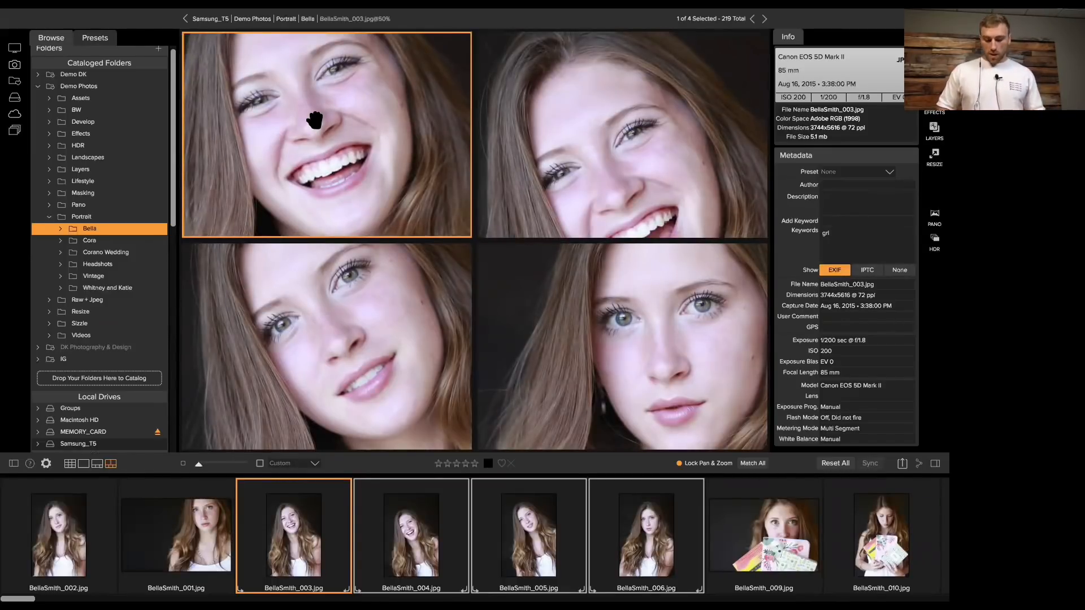
left_click(315, 121, "super")
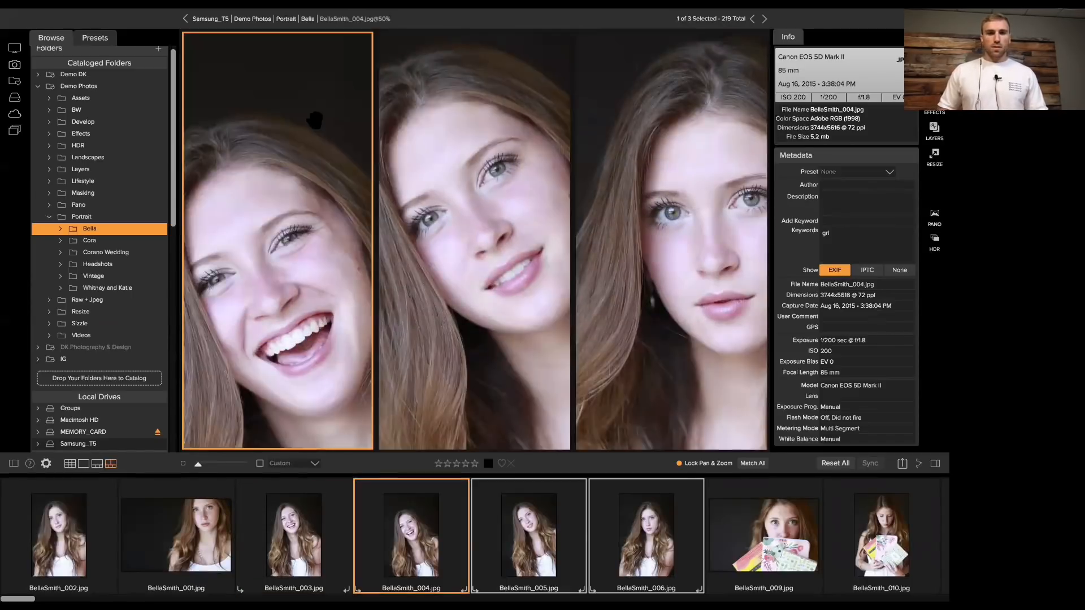
key("Right")
key("slash")
key("Left")
key("Right")
key("Left")
key("slash")
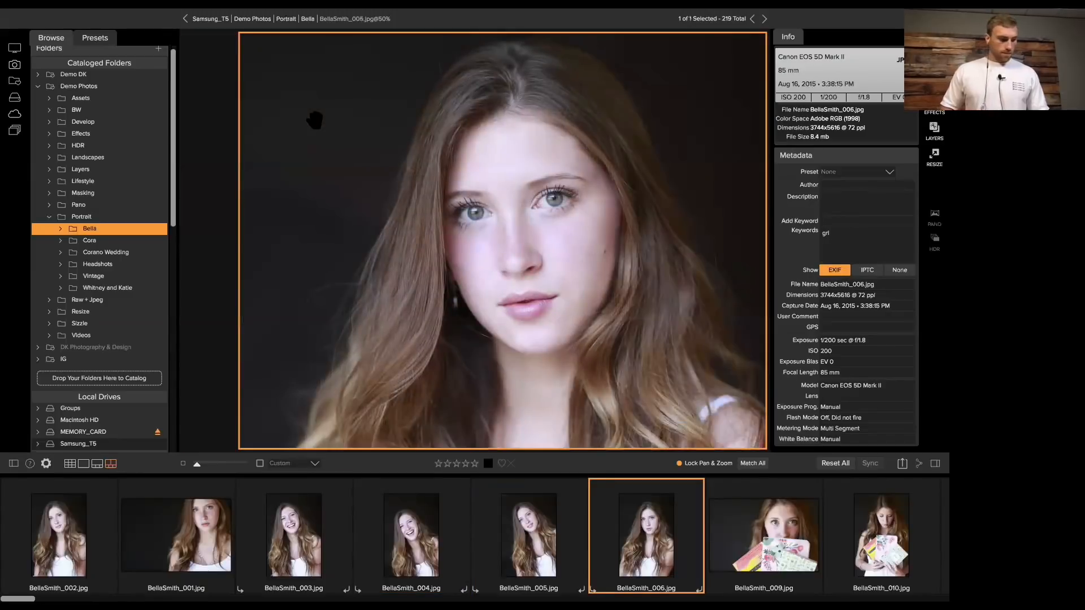
Return to the thumbnail grid, enable the filters and search all cataloged folders for "oregon coast"
left_click(308, 19)
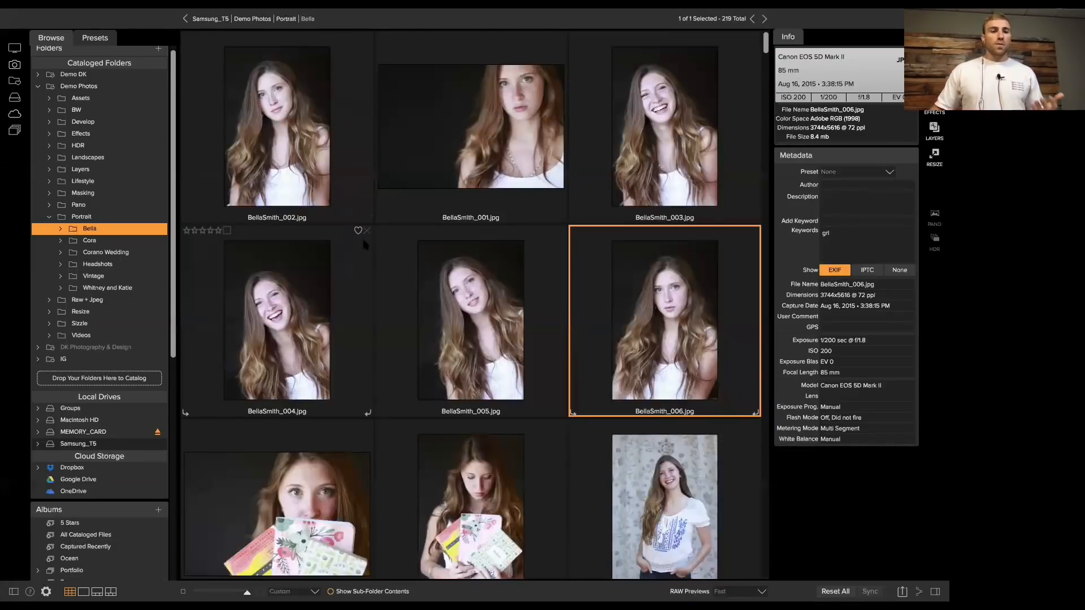
scroll(124, 240, "down", 1)
scroll(122, 240, "down", 10)
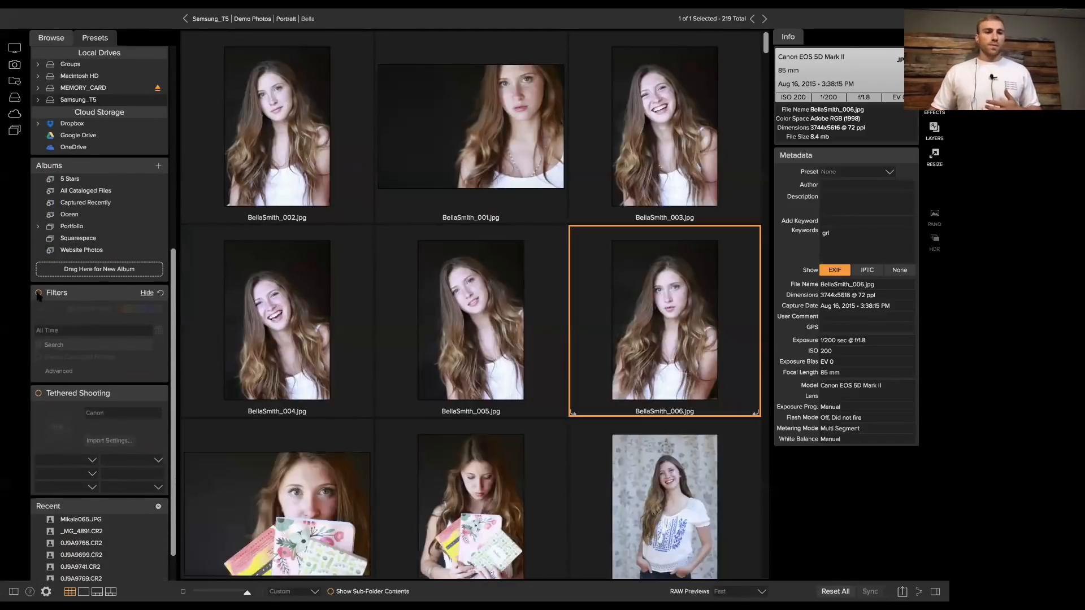
left_click(38, 292)
left_click(38, 358)
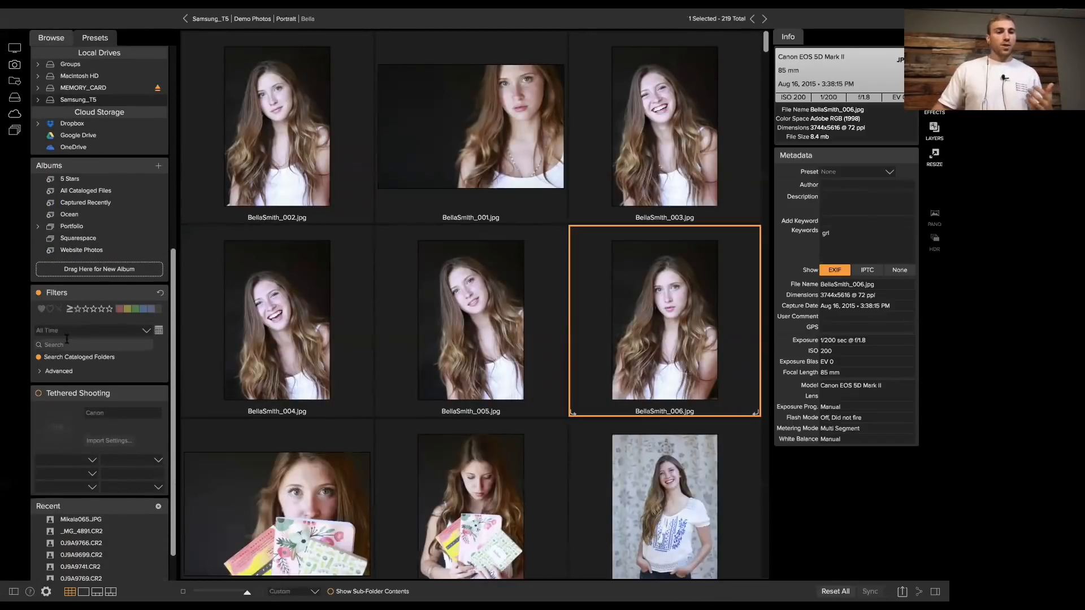
type("oregon coast")
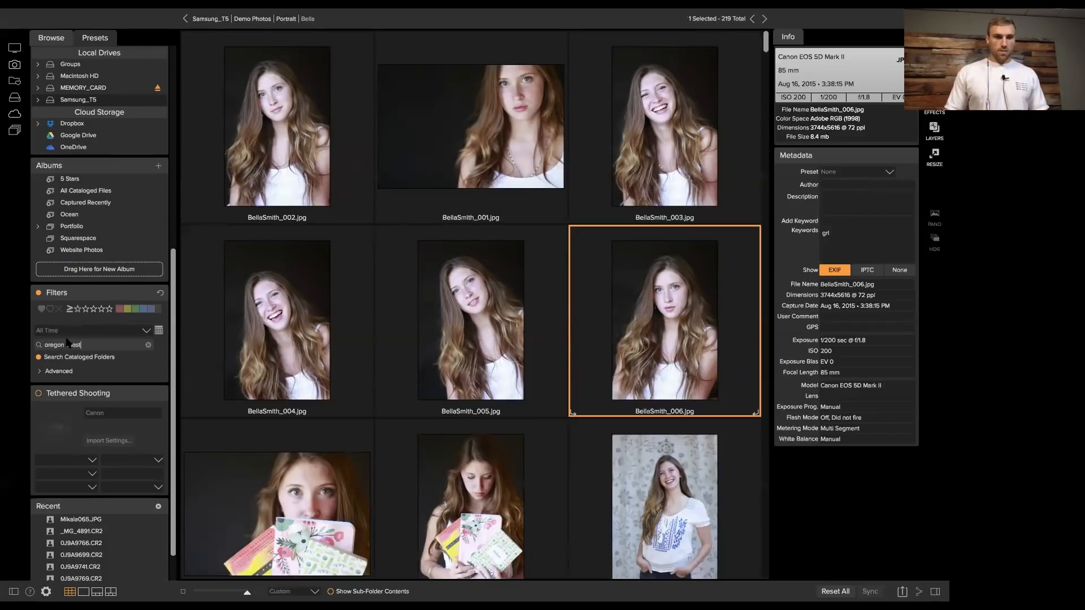
key("Return")
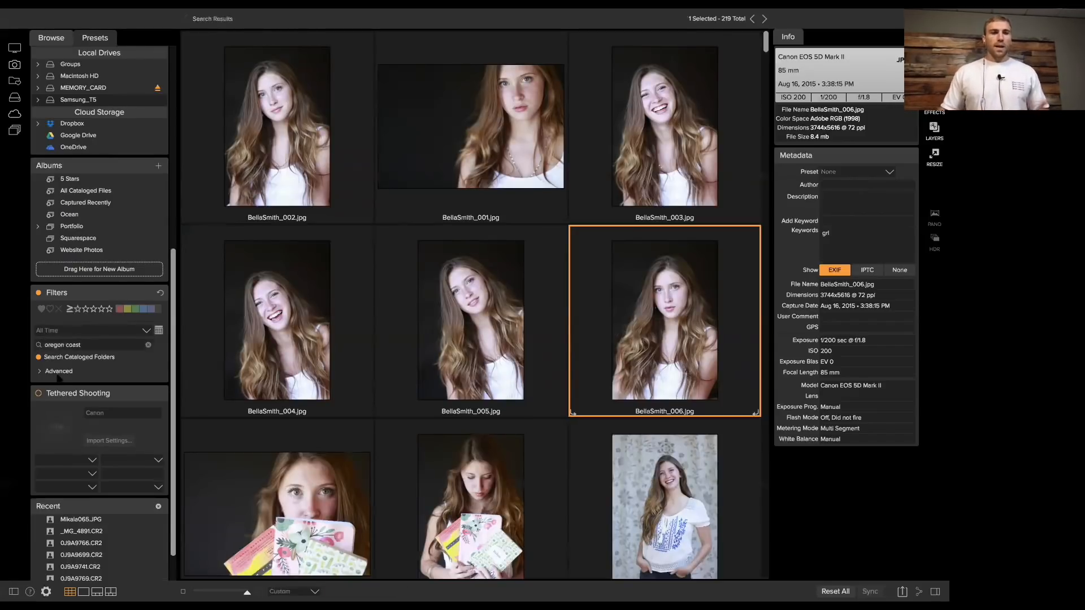
Narrow the search results with an advanced Time of Day criterion set to Morning and open photo _MG_7099-2.CR2 at full view
left_click(39, 372)
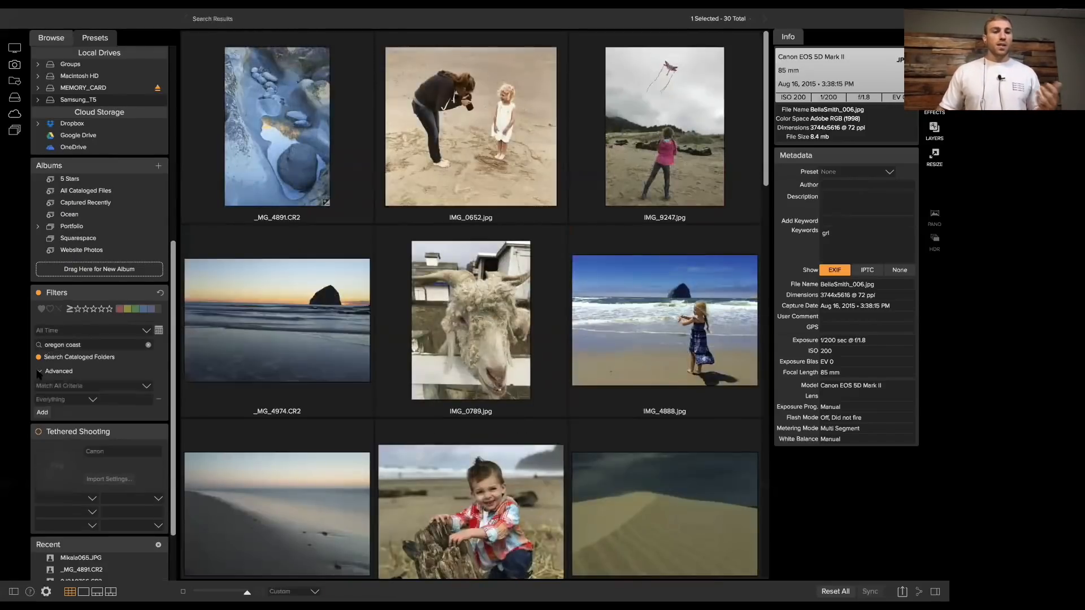
left_click(84, 401)
scroll(68, 444, "down", 5)
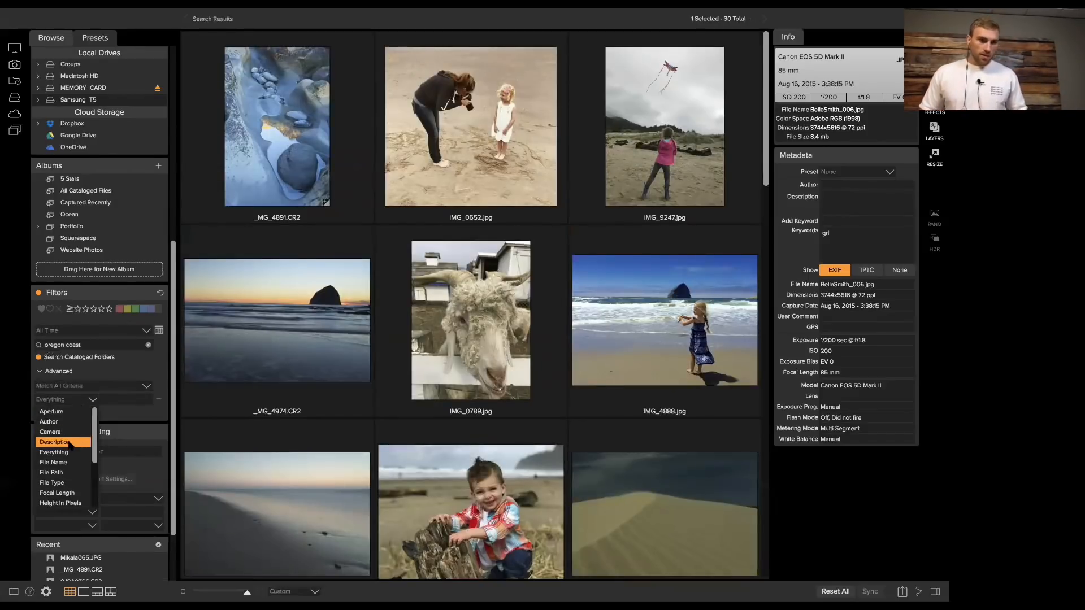
scroll(70, 446, "down", 3)
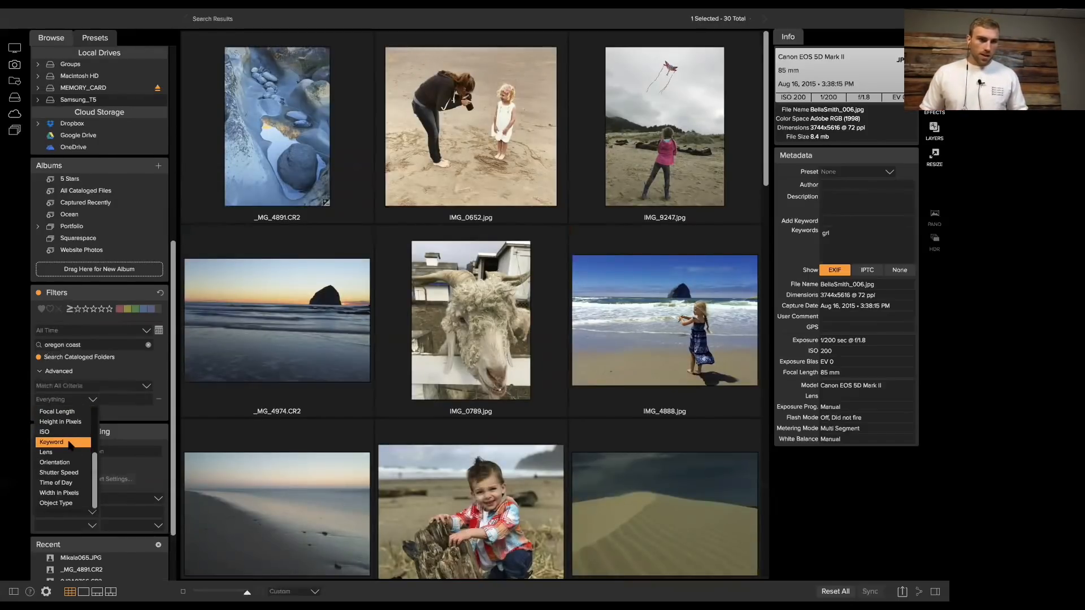
left_click(63, 483)
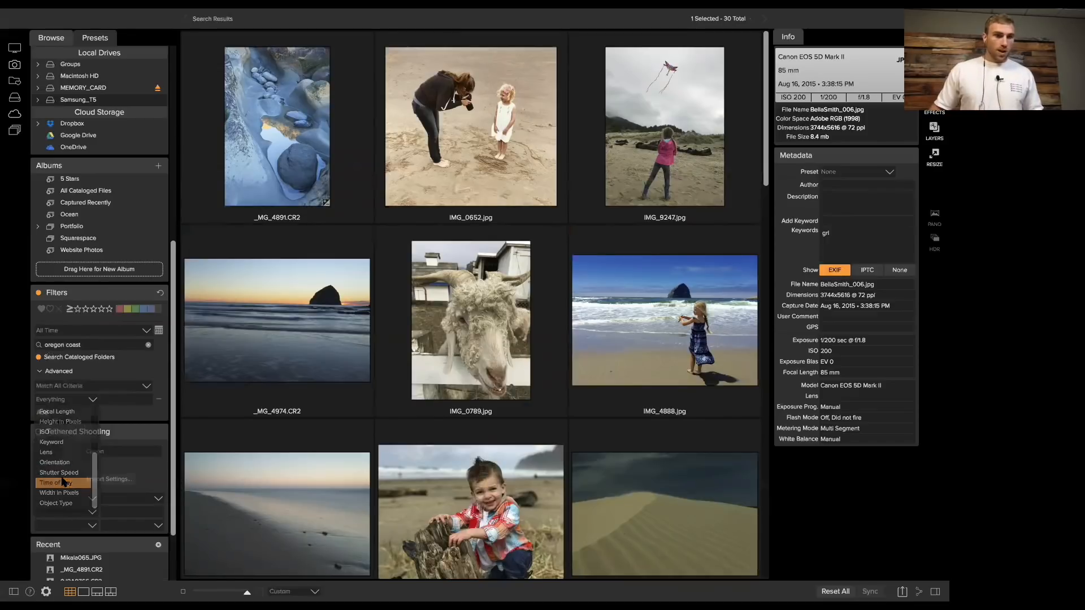
left_click(128, 400)
left_click(136, 417)
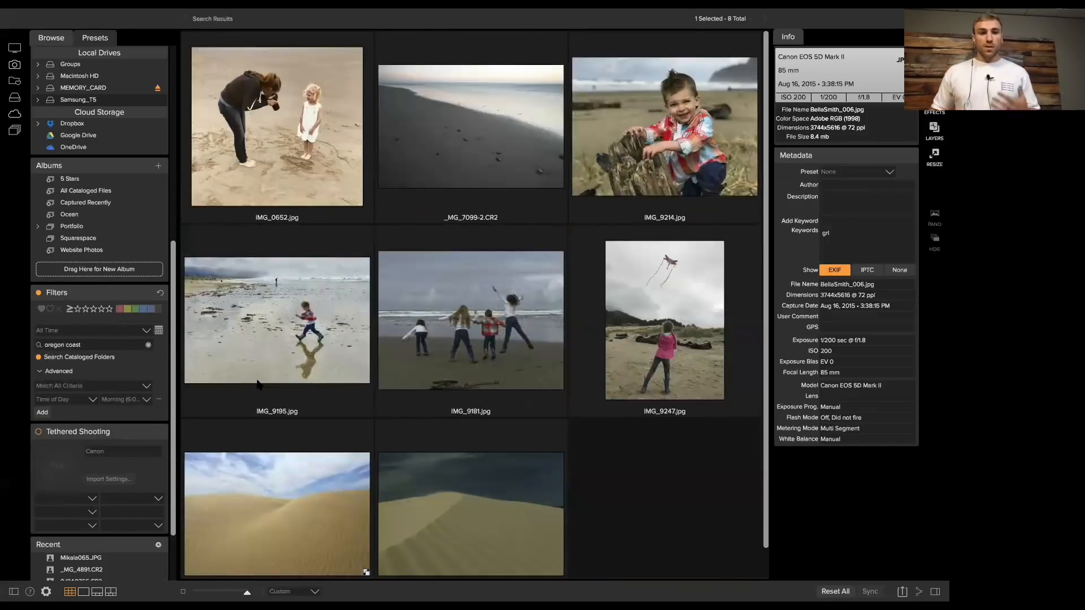
double_click(497, 99)
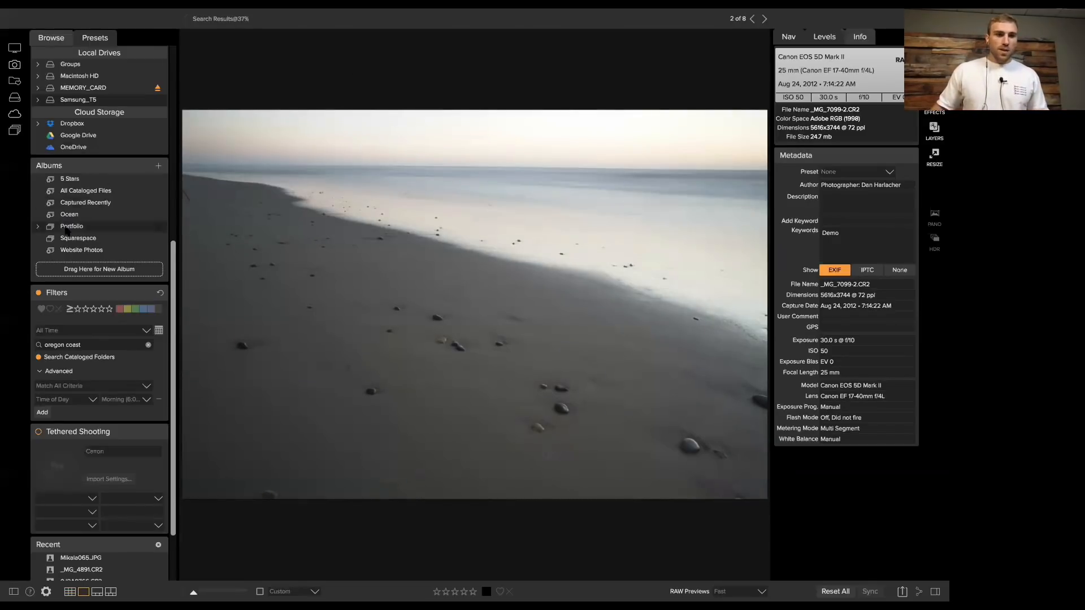
Open the Cora folder inside the Portrait folder and select the five photos Cora010 to Cora014
scroll(89, 171, "up", 4)
scroll(89, 171, "up", 6)
left_click(89, 175)
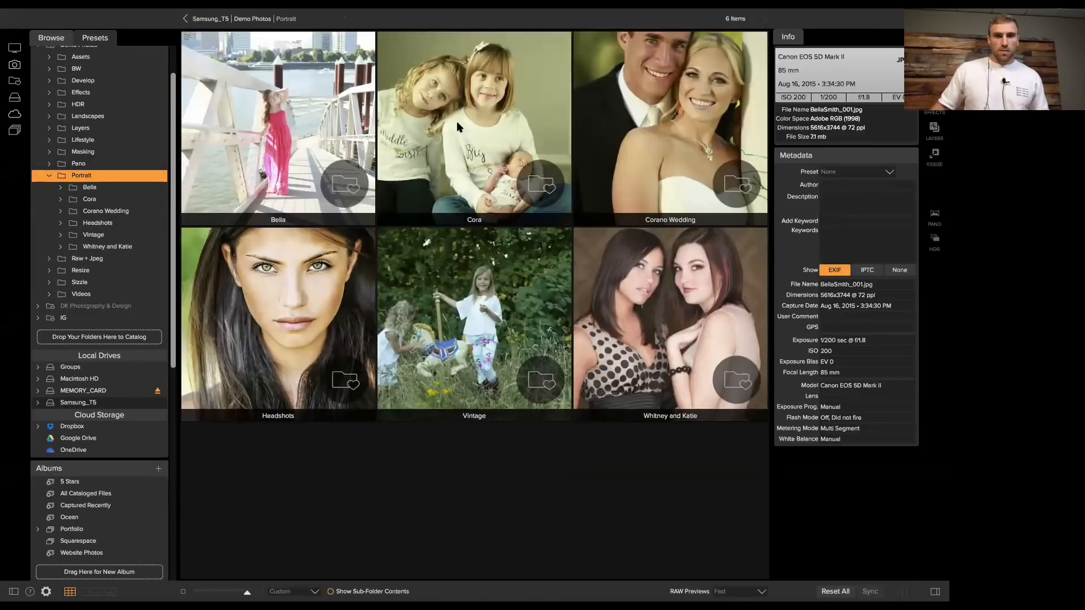
left_click(458, 127)
double_click(457, 128)
scroll(452, 135, "down", 10)
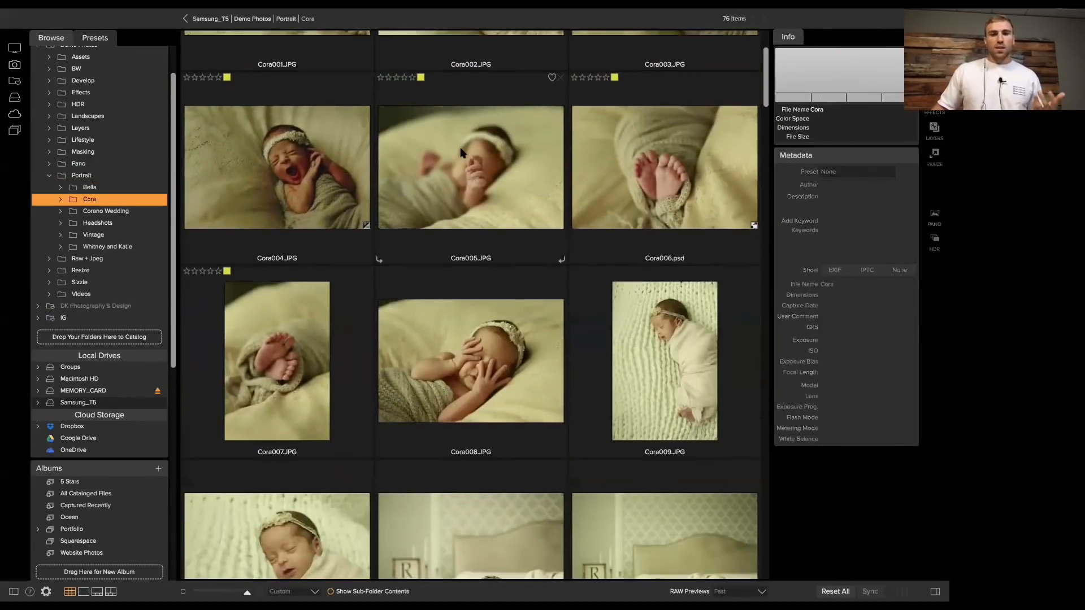
left_click(242, 139)
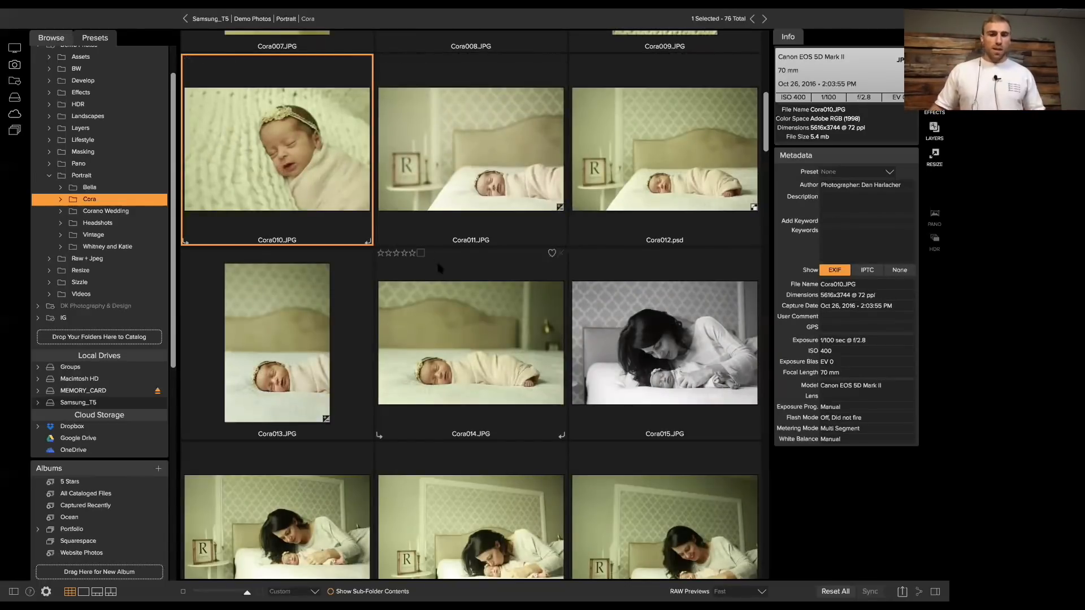
left_click(464, 325, "shift")
Review the Add Subfolder options for the selected photos and cancel without creating a subfolder
right_click(510, 204)
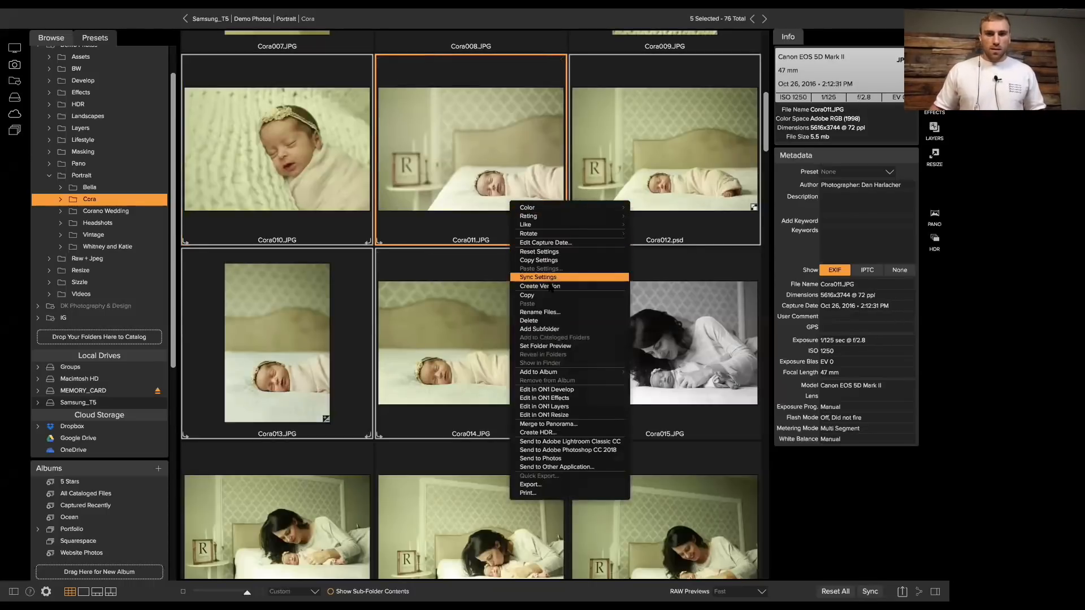
left_click(552, 312)
left_click(537, 233)
right_click(500, 305)
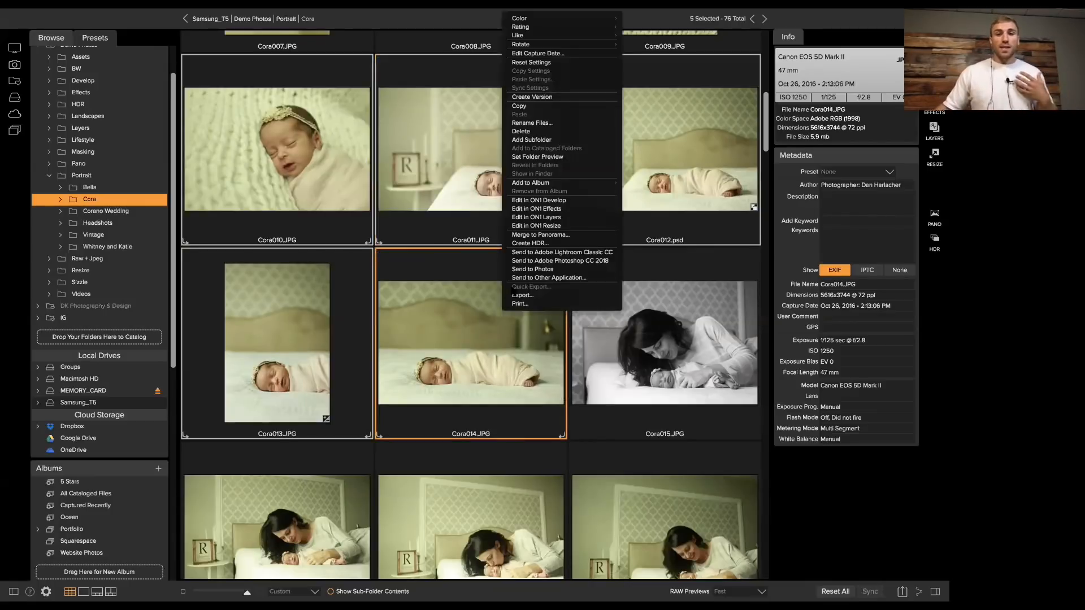
left_click(561, 141)
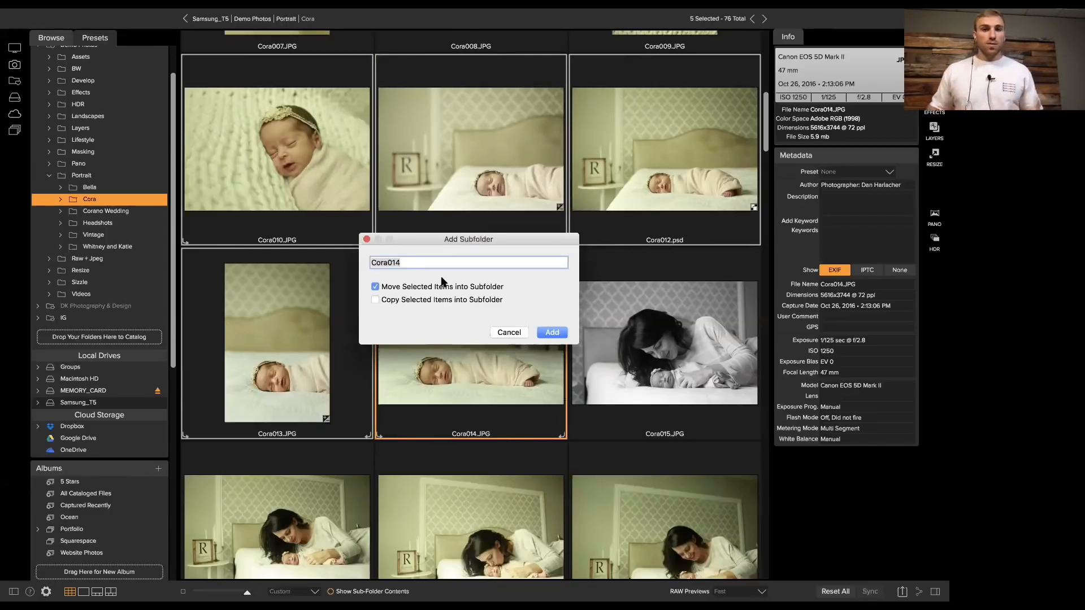
left_click(509, 333)
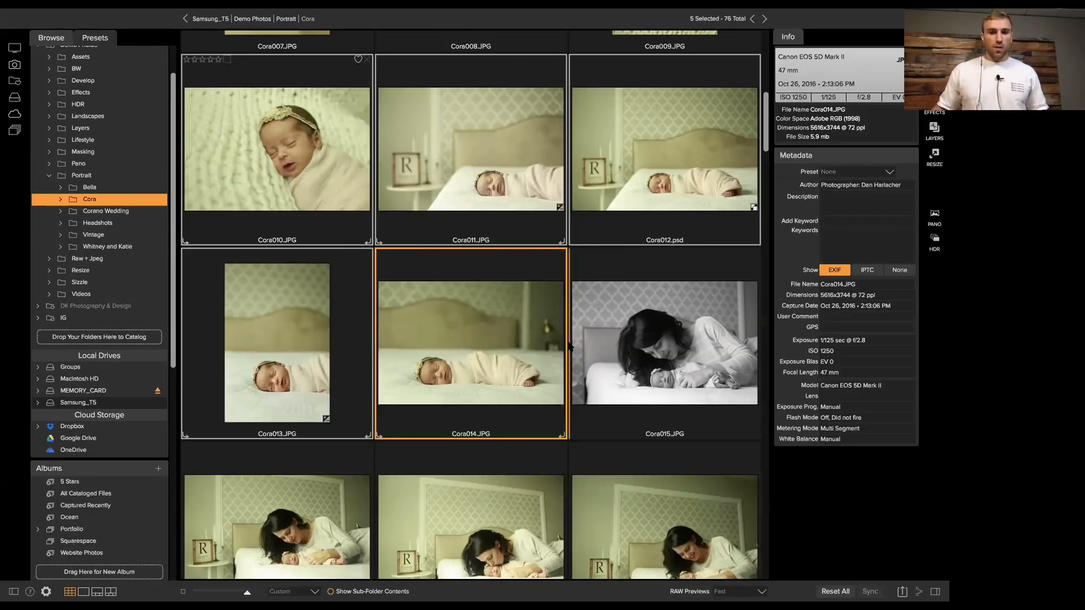
Reorder the Cora folder by moving the five selected photos, Cora010 to Cora014, to the front of the grid
left_click_drag(762, 365, 277, 170)
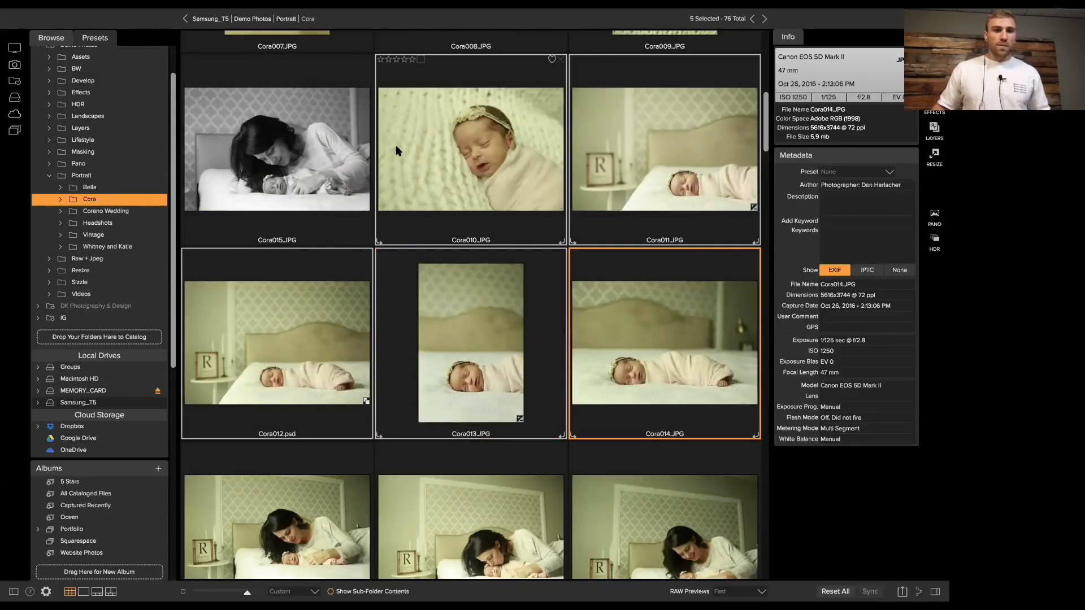
scroll(397, 150, "up", 3)
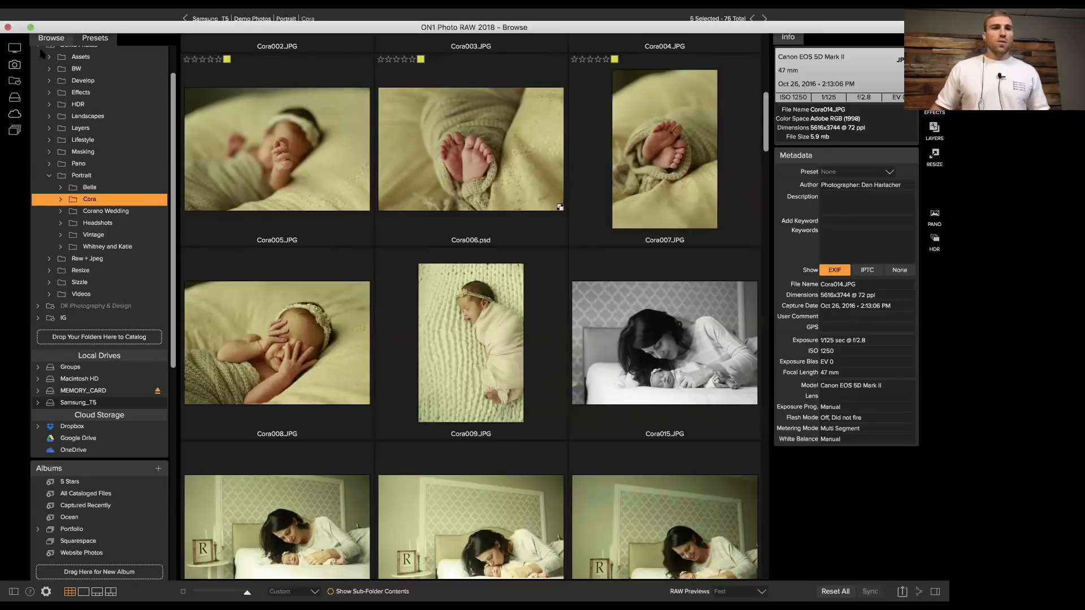
Start an import from the memory card, try checking and unchecking photos including _MG_4153.cr2 and _MG_4154.cr2, and cancel without importing
left_click(125, 14)
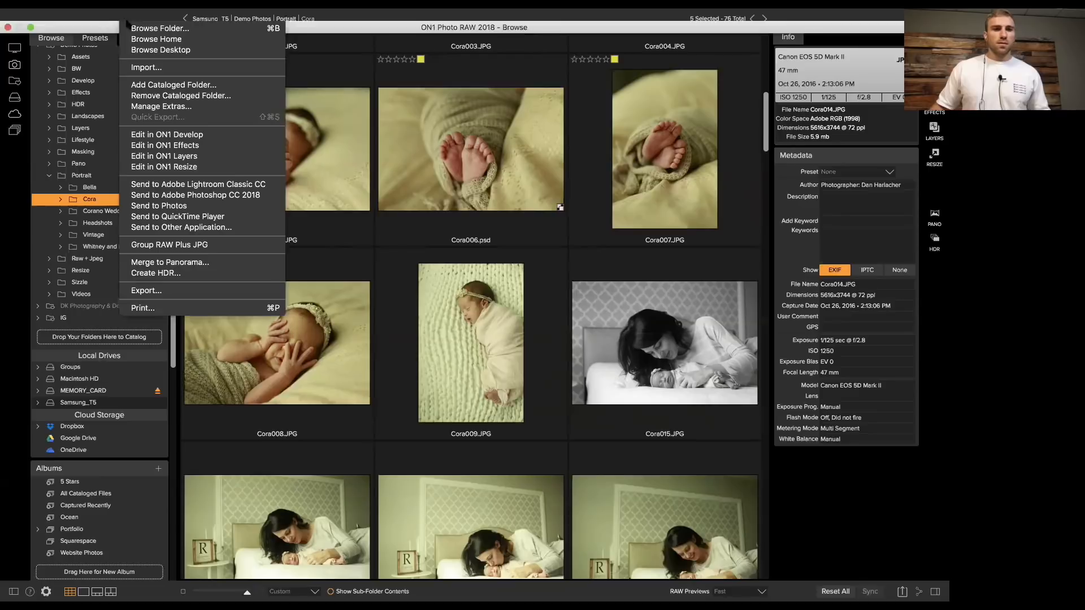
left_click(163, 68)
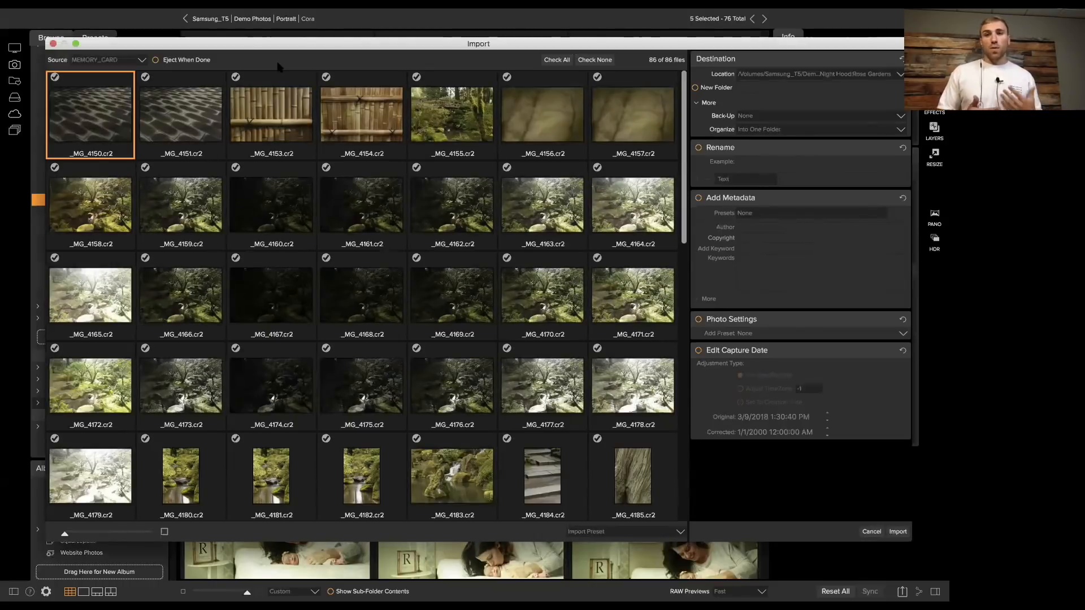
left_click(598, 60)
left_click(560, 60)
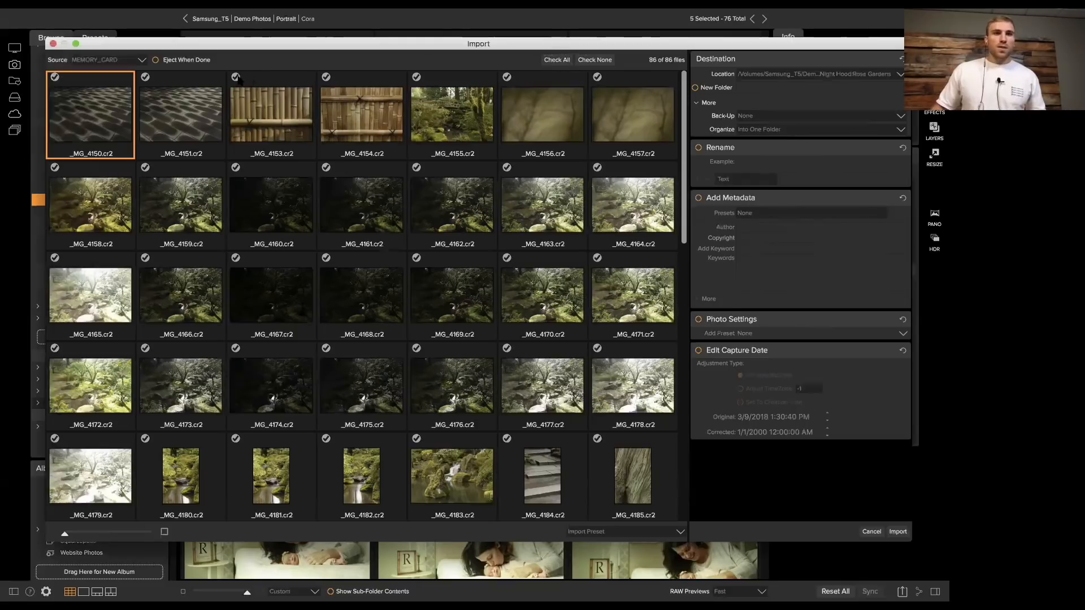
left_click(236, 77)
left_click(236, 77)
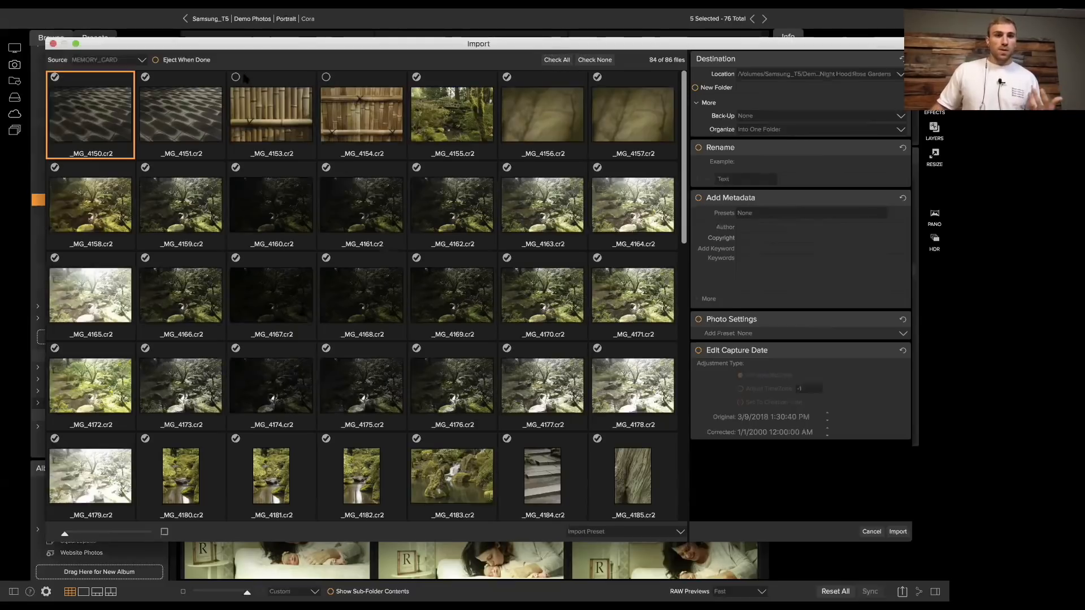
left_click(327, 77)
left_click(327, 78)
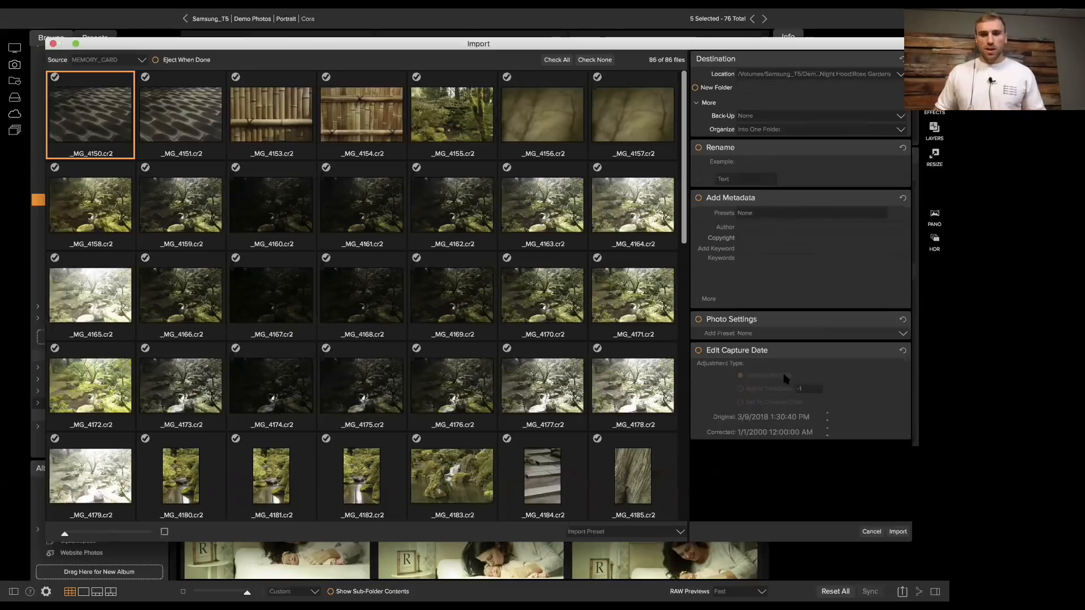
left_click(871, 531)
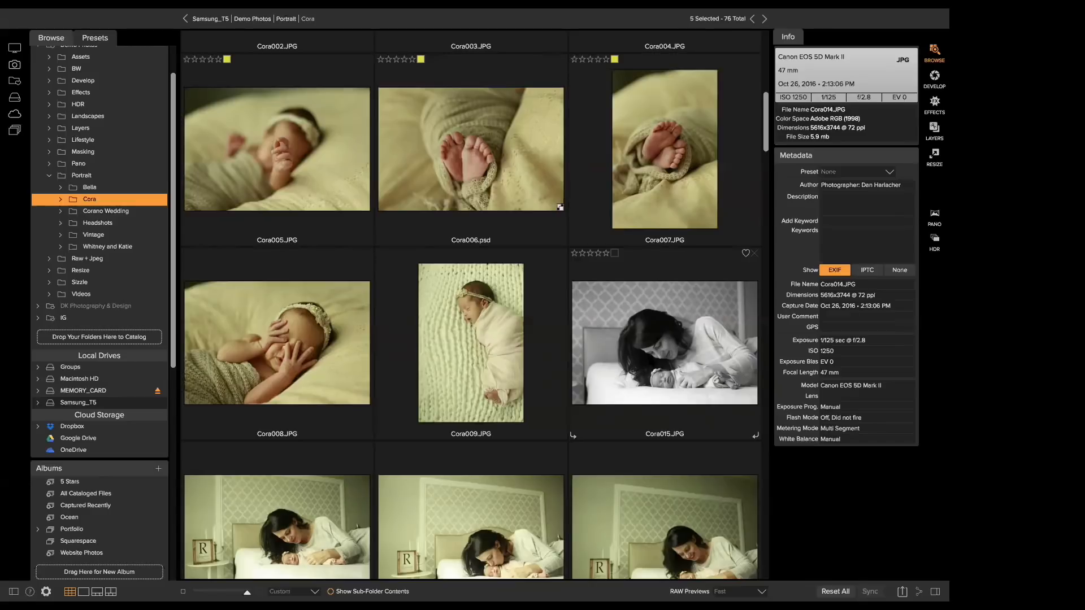
Return to the start of the Cora folder and open the Develop folder in Demo Photos
scroll(649, 357, "up", 2)
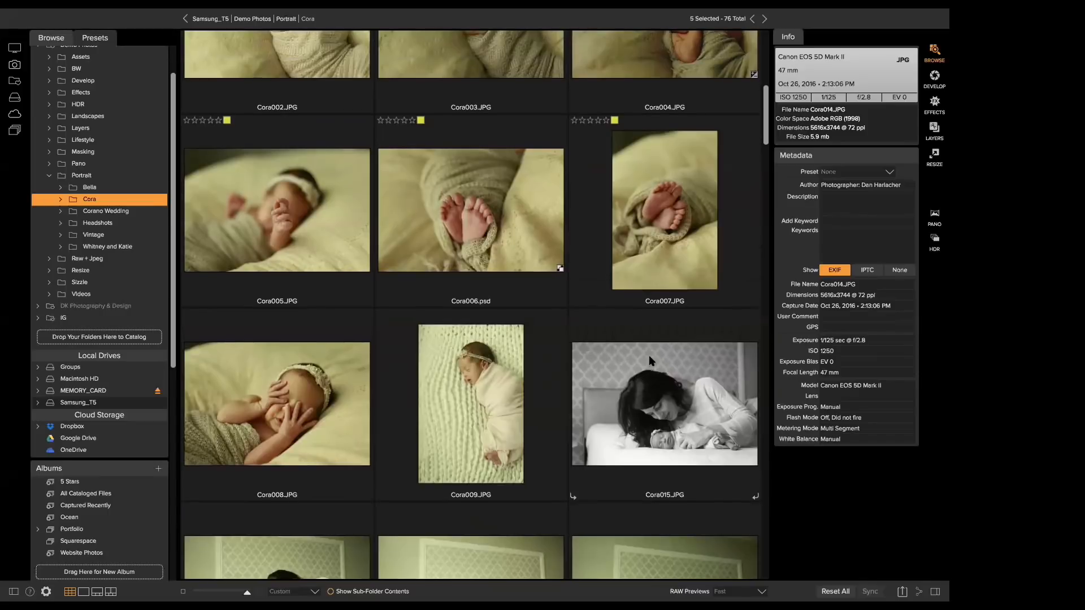
scroll(649, 358, "up", 6)
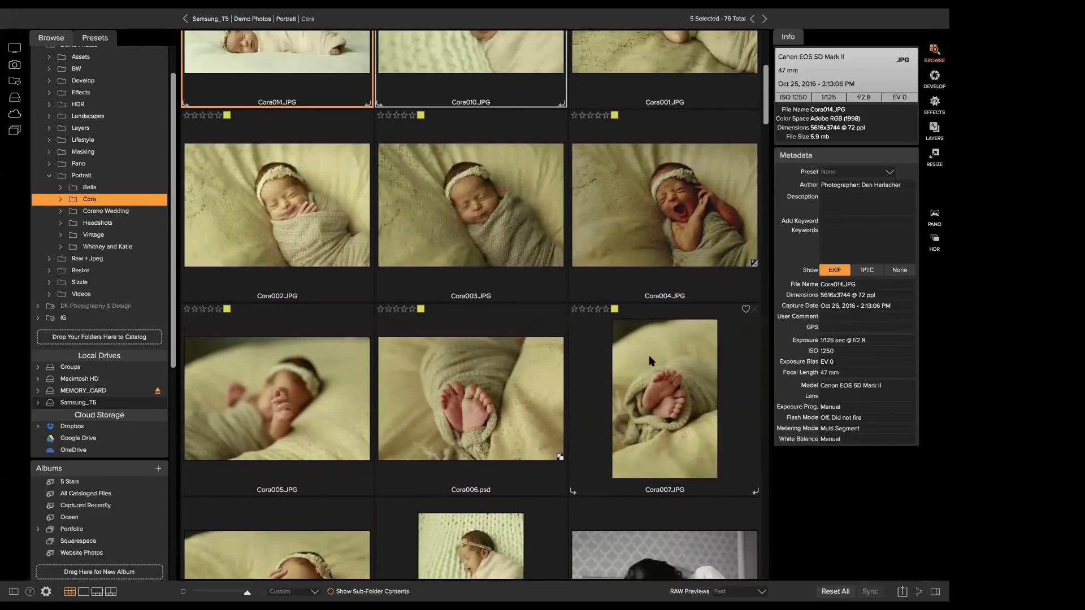
scroll(649, 360, "up", 9)
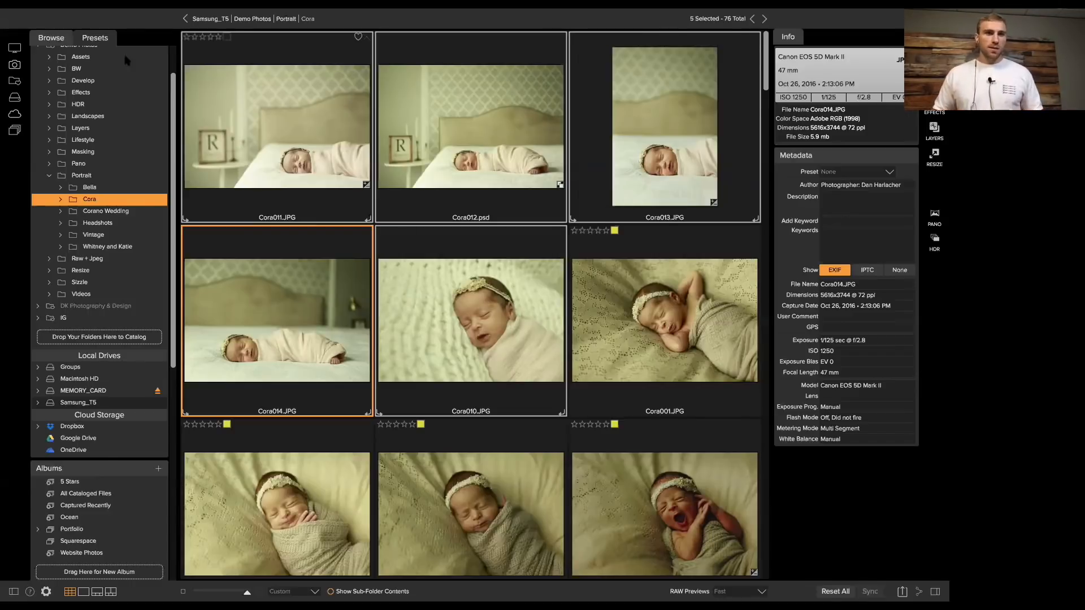
left_click(117, 80)
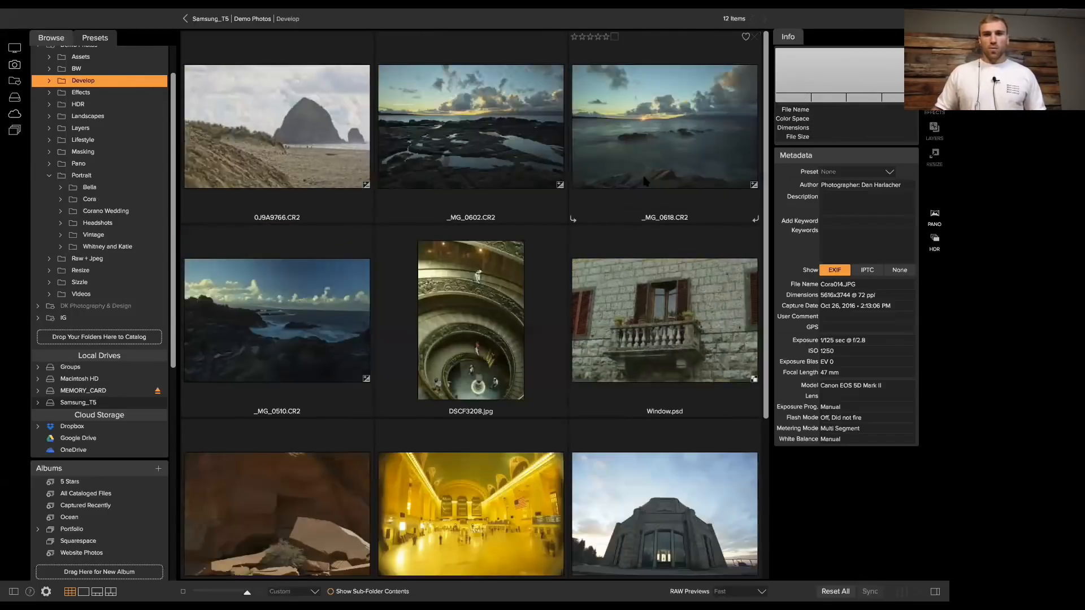
Select the four photos from 0J9A9766.CR2 to _MG_0510.CR2 and clear the selection
left_click(345, 326)
left_click(286, 159, "shift")
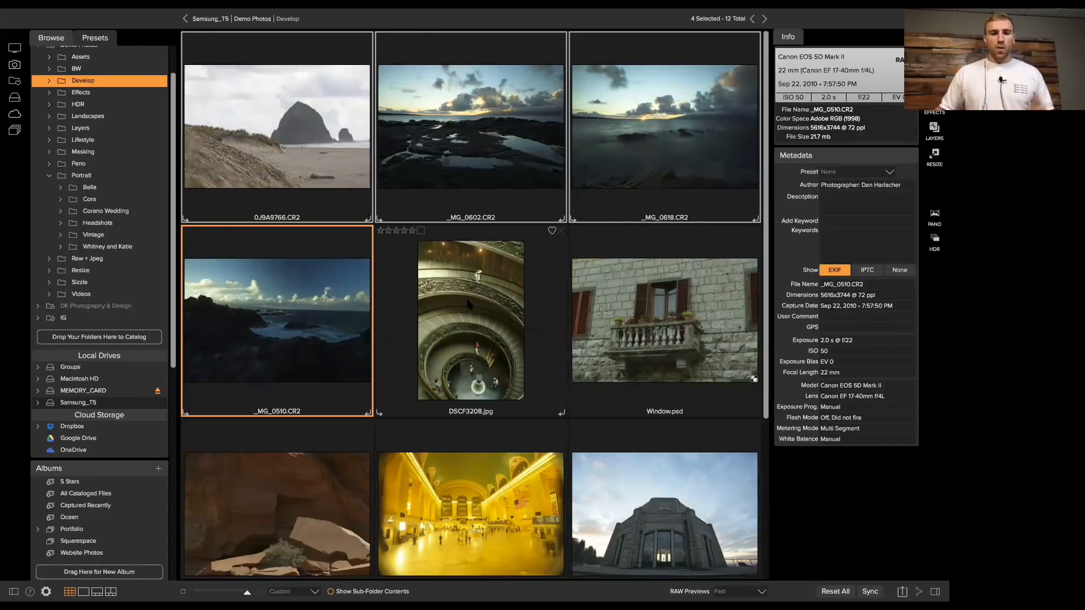
key("super+d")
Bring photo _MG_0602.CR2 into the Develop module and hide the presets pane after returning it to the category list
double_click(509, 133)
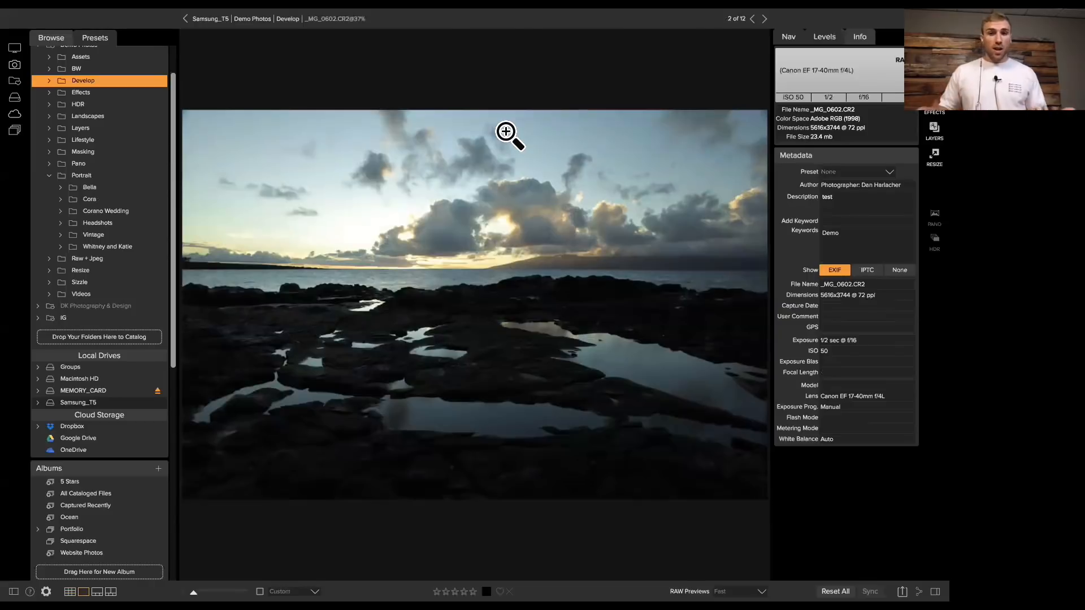
key("d")
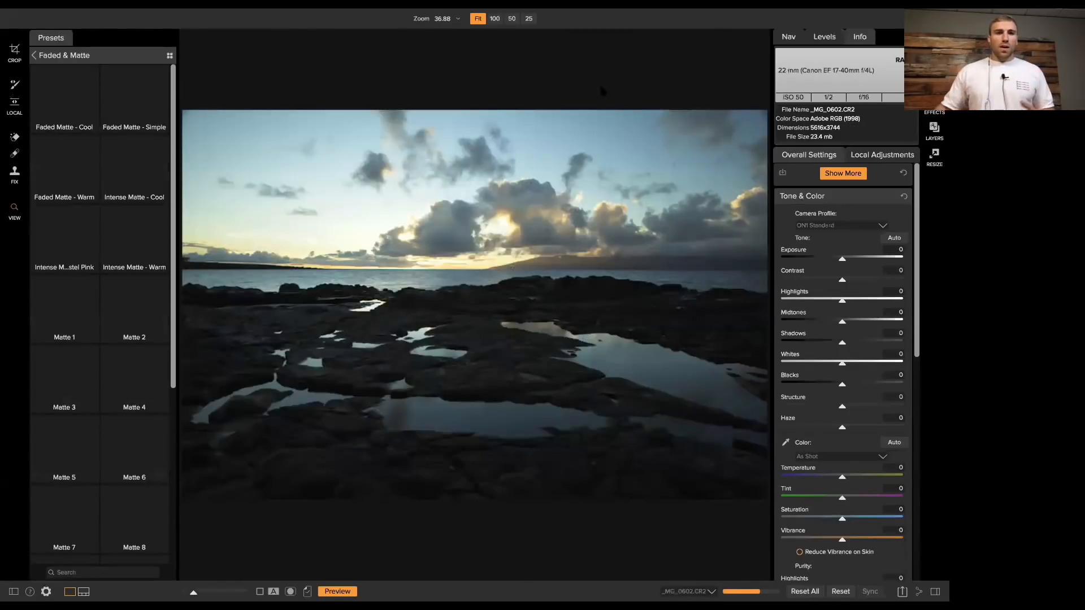
left_click(72, 55)
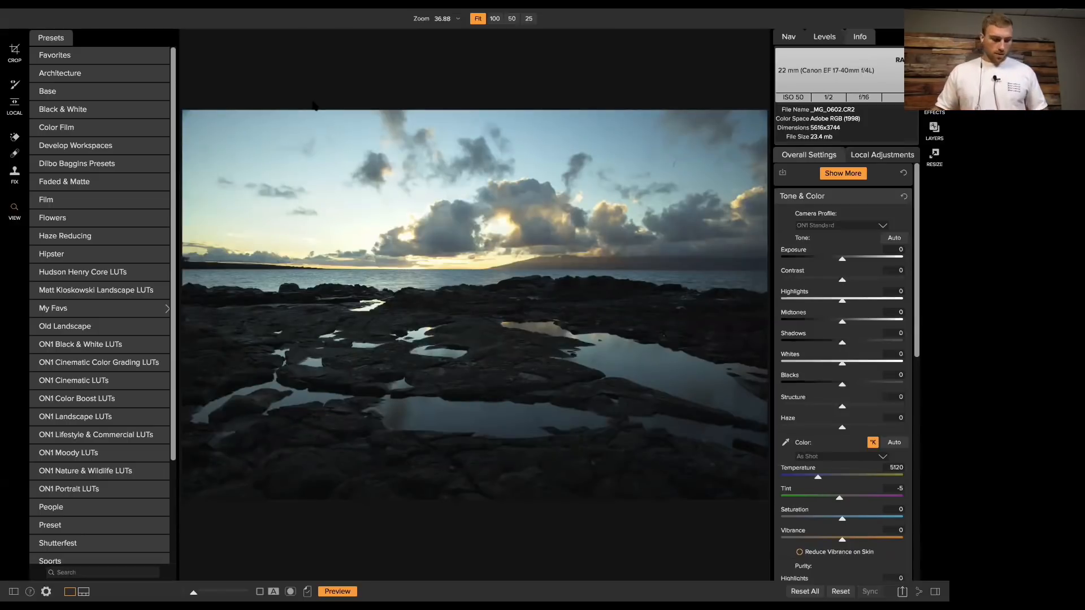
left_click(14, 591)
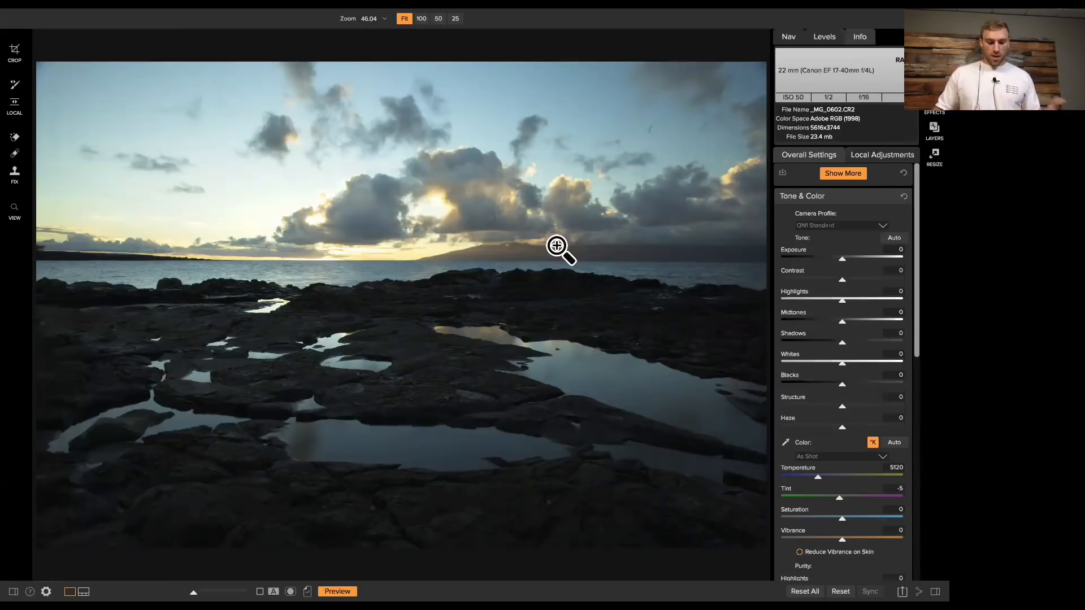
Check the clipped highlights on _MG_0602.CR2, then set Exposure to -0.8 and Shadows to 59
key("j")
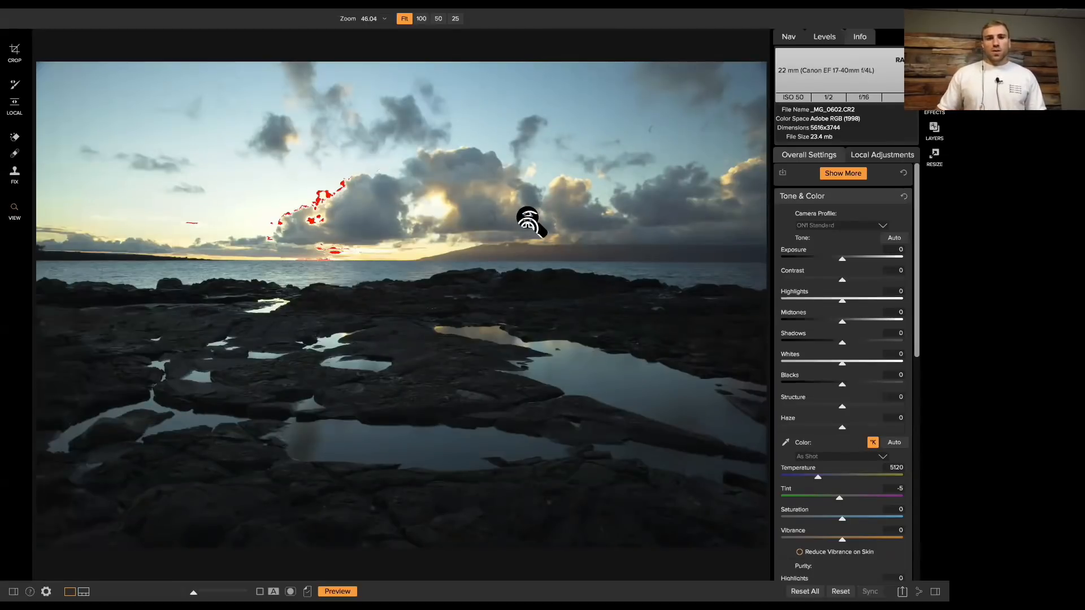
left_click_drag(843, 261, 833, 261)
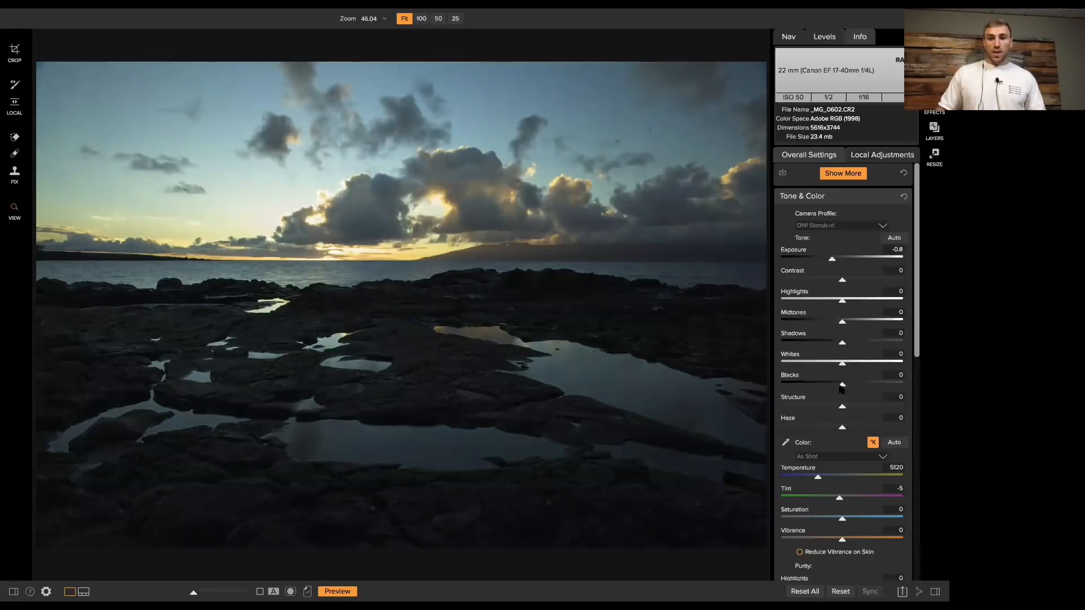
left_click_drag(843, 344, 880, 345)
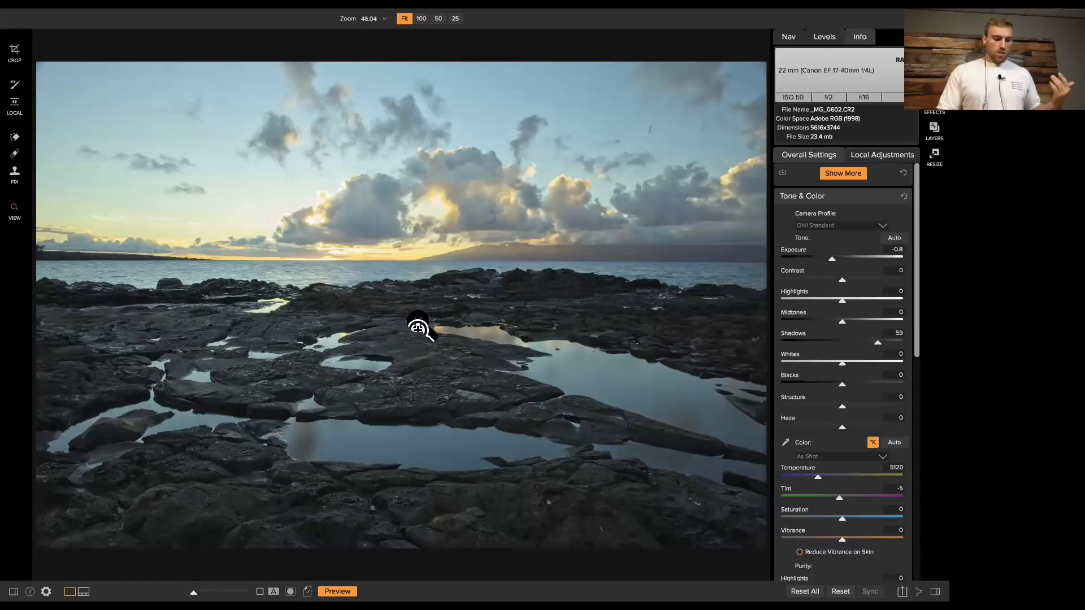
Sync the tone settings from _MG_0602.CR2 to _MG_0618.CR2 and _MG_0510.CR2, showing the filmstrip only for this selection
key("f")
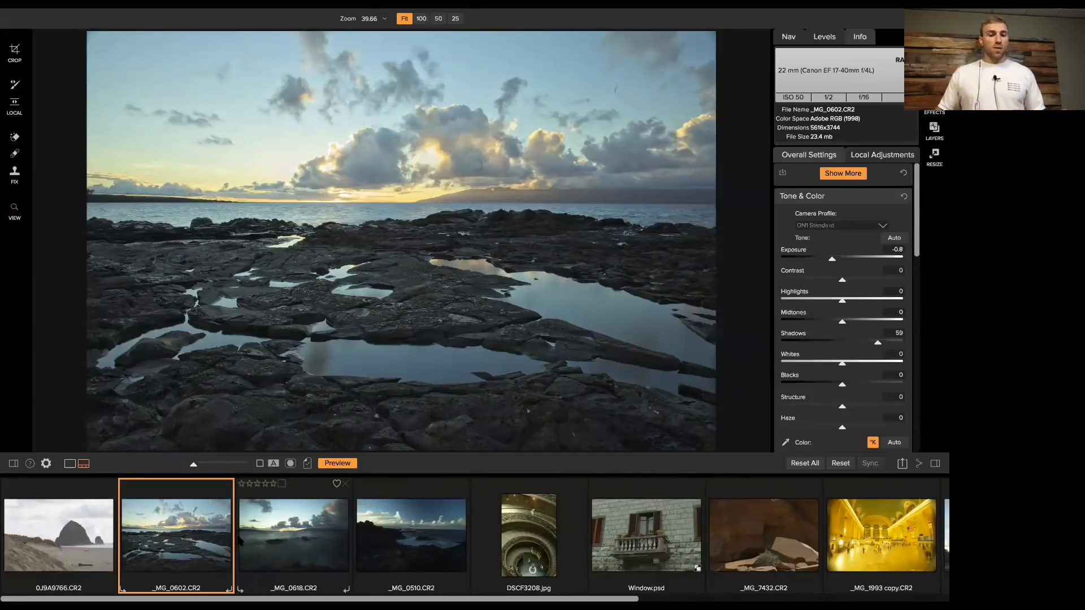
left_click(412, 534, "shift")
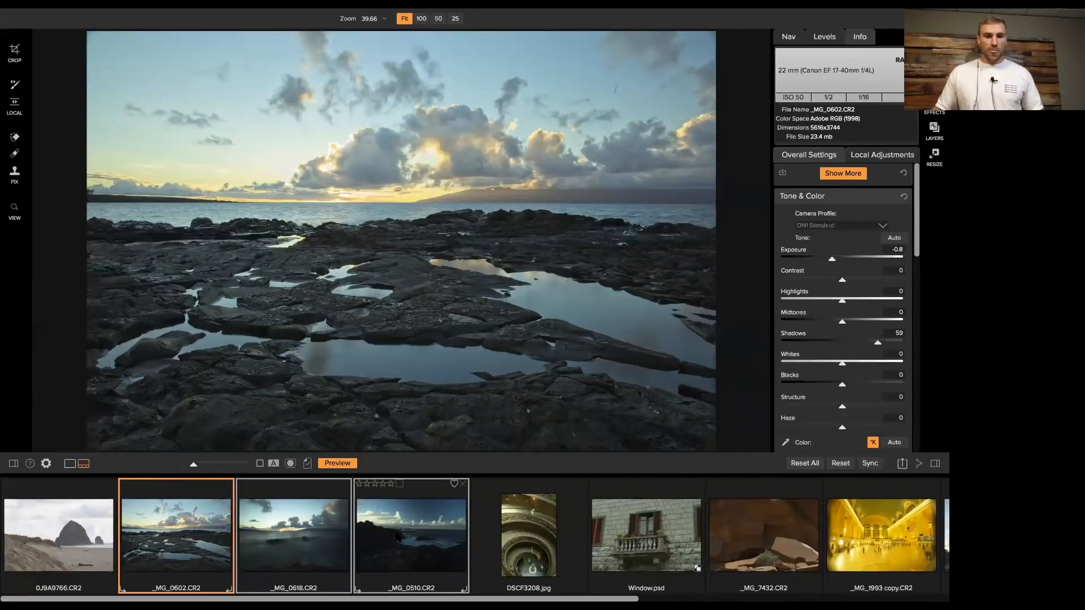
left_click(870, 463)
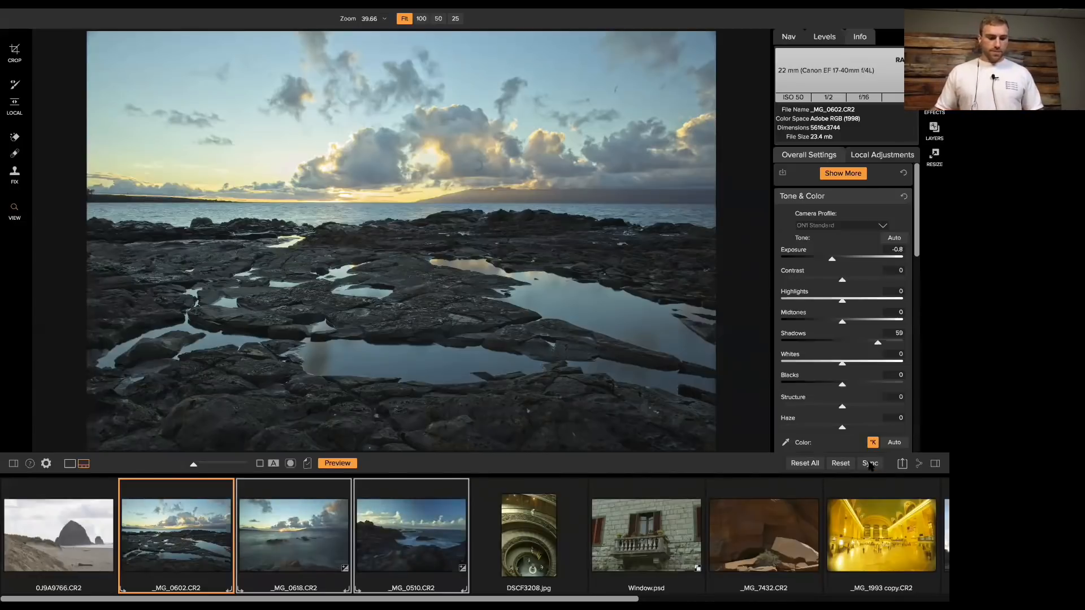
key("e")
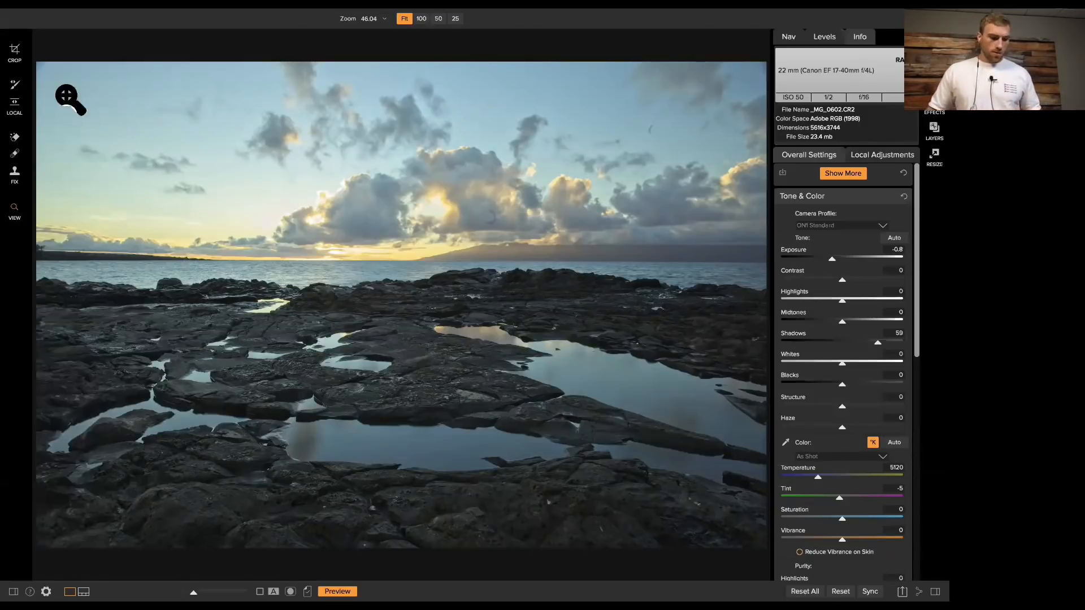
Set a freeform crop of about 5156 by 3437 pixels and reposition the seascape inside it
left_click(15, 54)
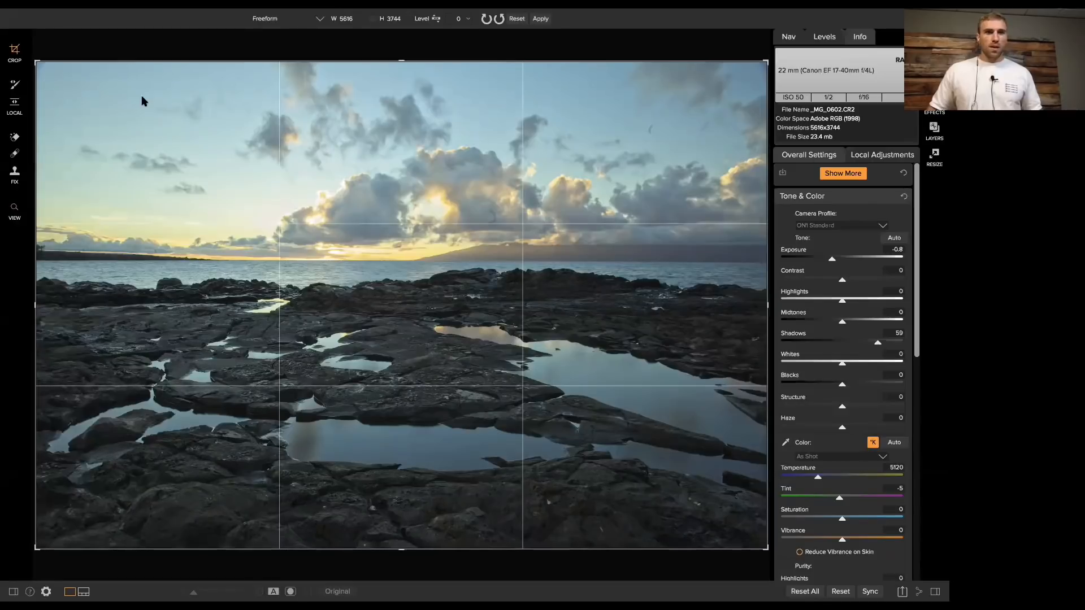
left_click_drag(44, 68, 72, 91)
left_click_drag(200, 181, 222, 240)
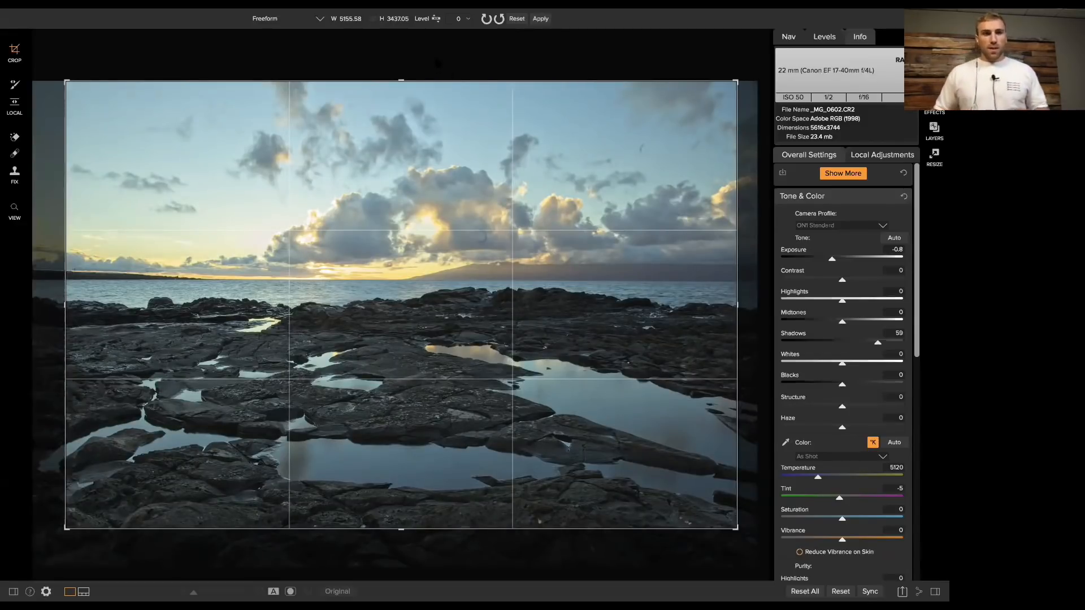
Level the cropped photo along the sea horizon and apply the crop
left_click(437, 20)
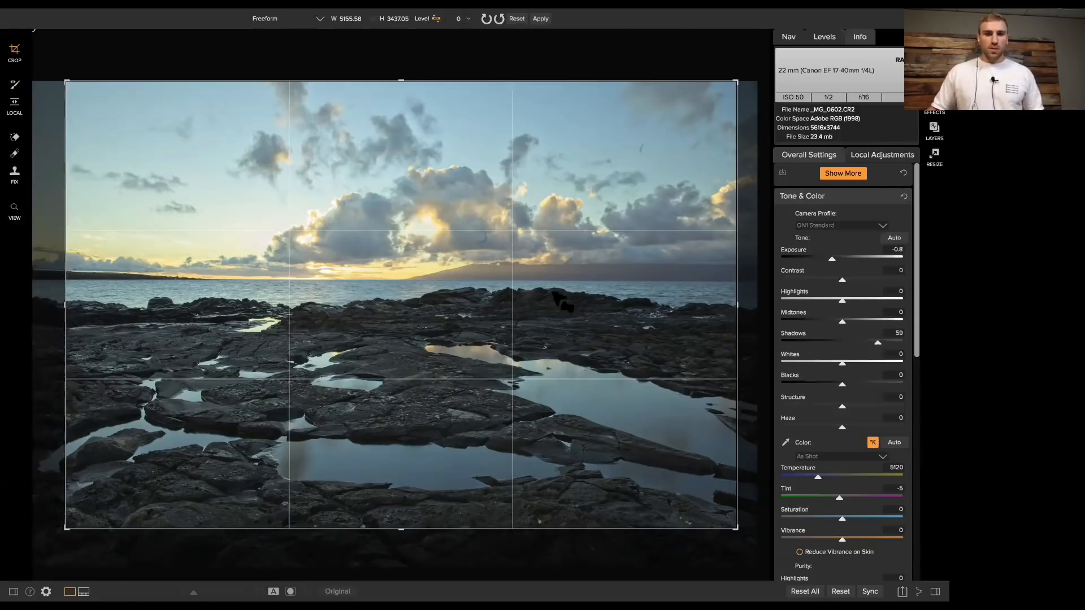
left_click_drag(660, 279, 399, 280)
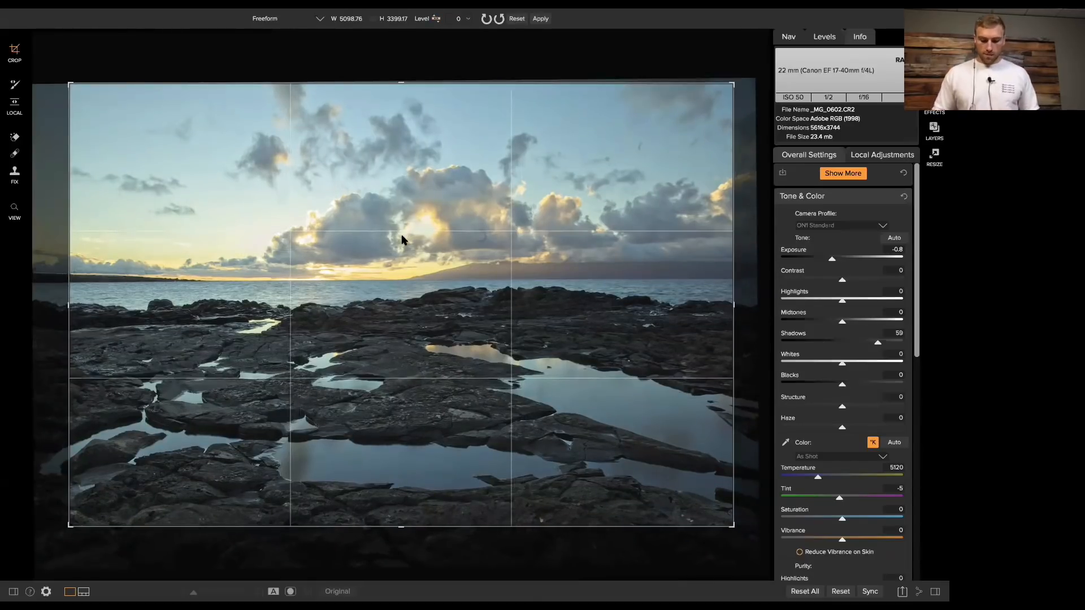
key("z")
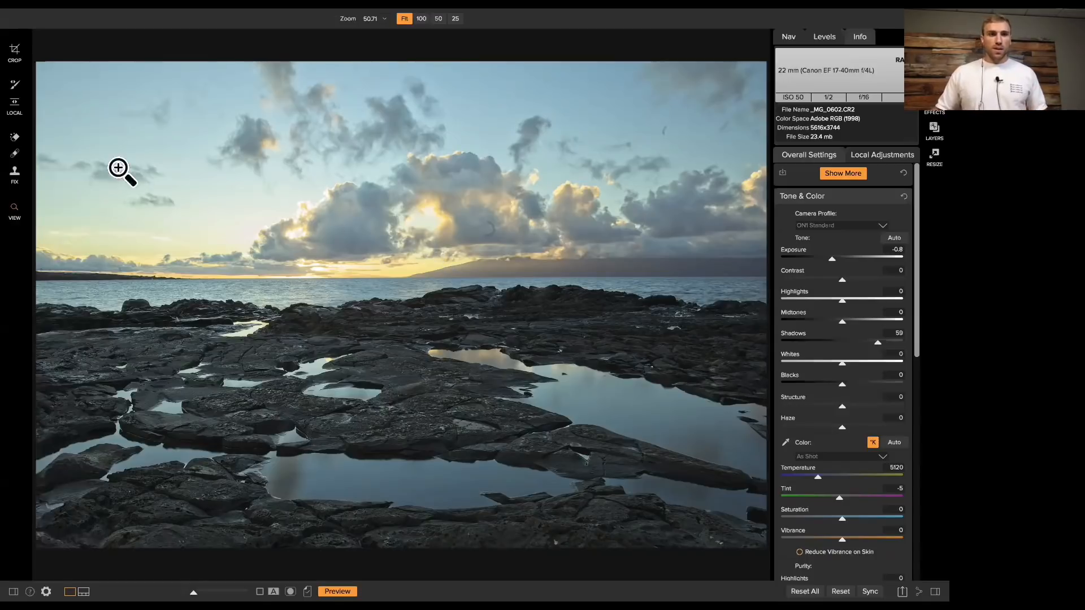
Erase the small bright yellow puddle among the rocks in the left part of the photo at brush size 90
left_click(15, 137)
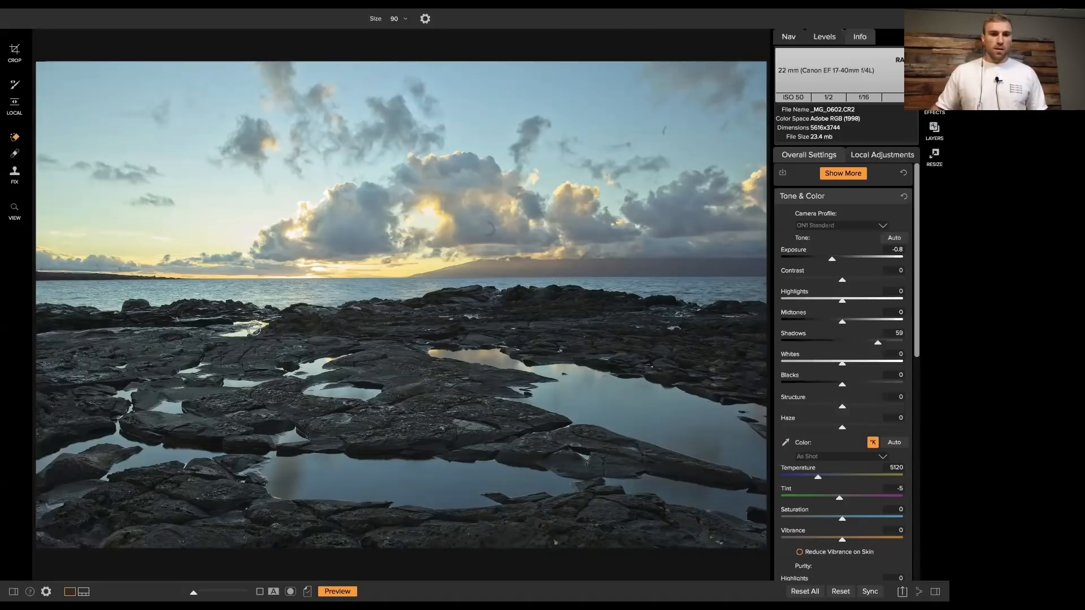
left_click(218, 335)
mouse_move(218, 335)
left_mouse_down()
mouse_move(264, 327)
mouse_move(234, 325)
left_mouse_up()
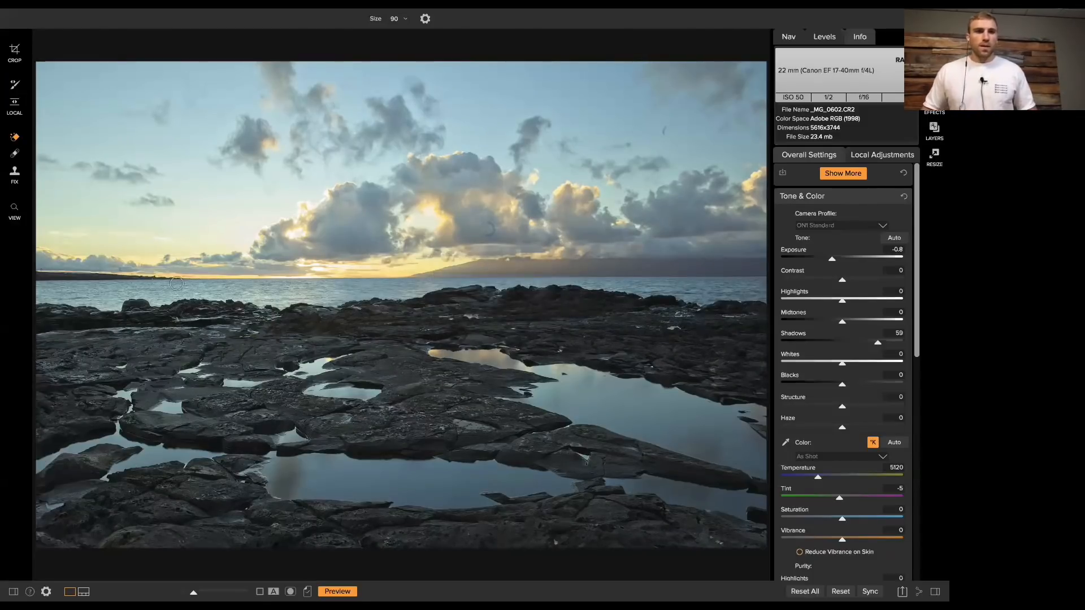
Retouch the spot in the central cloud, then reduce the brush size to 60 and remove the spot in the right-hand sky
left_click(15, 153)
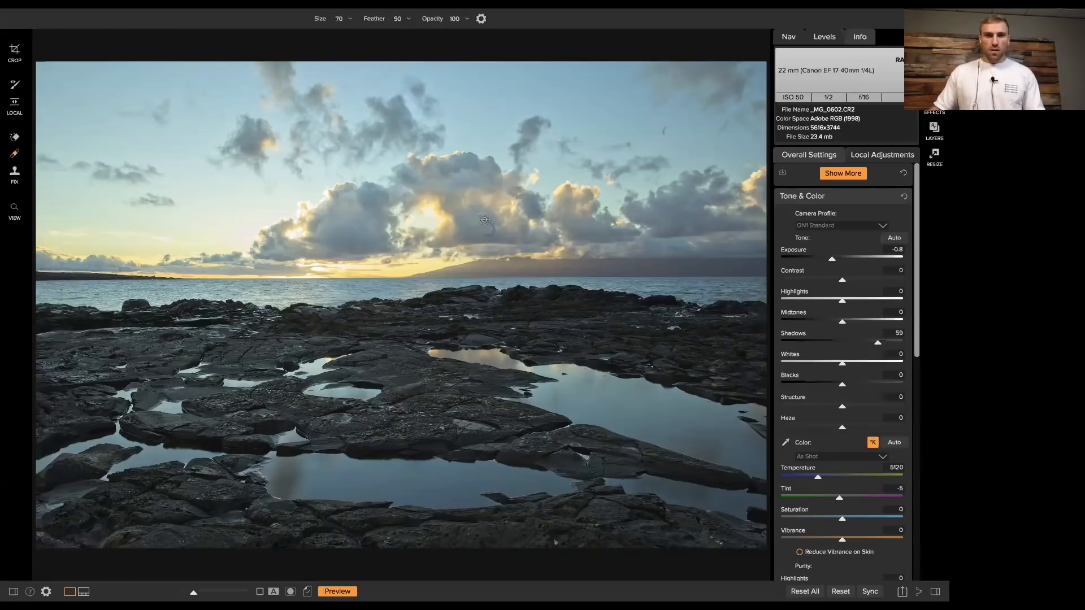
mouse_move(485, 220)
left_mouse_down()
mouse_move(497, 226)
mouse_move(485, 233)
left_mouse_up()
key("bracketleft")
key("bracketleft")
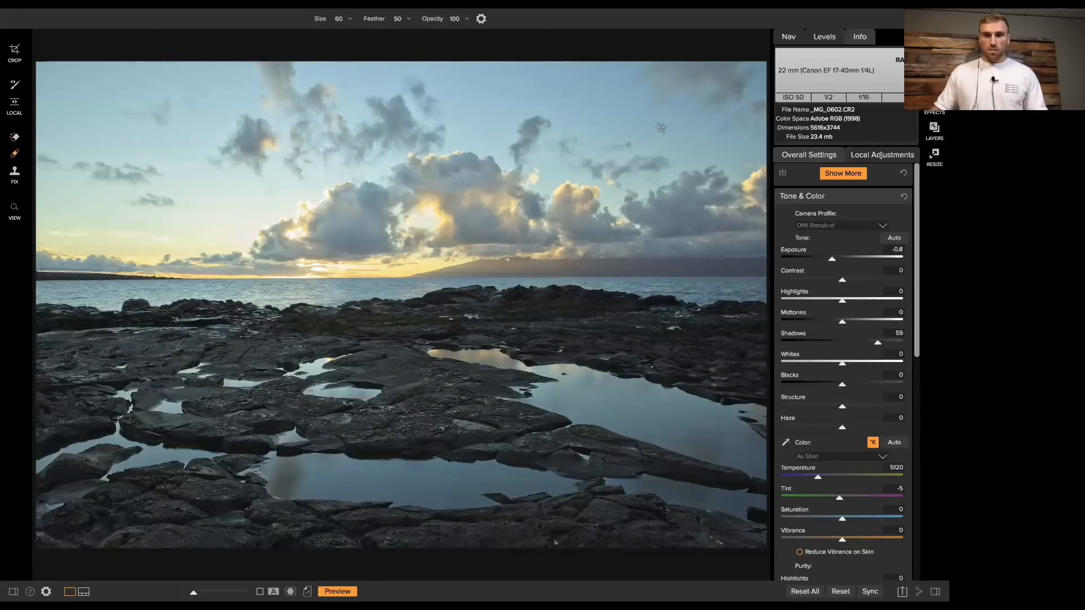
left_click_drag(665, 127, 664, 144)
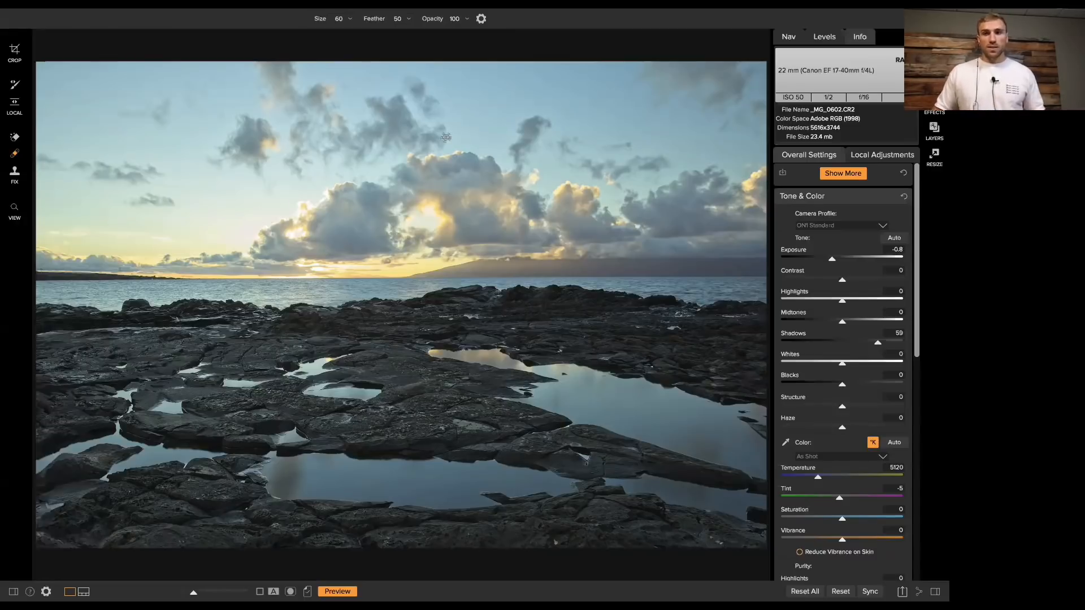
Add a Darken local adjustment to the sky with a Linear Top gradient mask placed at the horizon
left_click(878, 155)
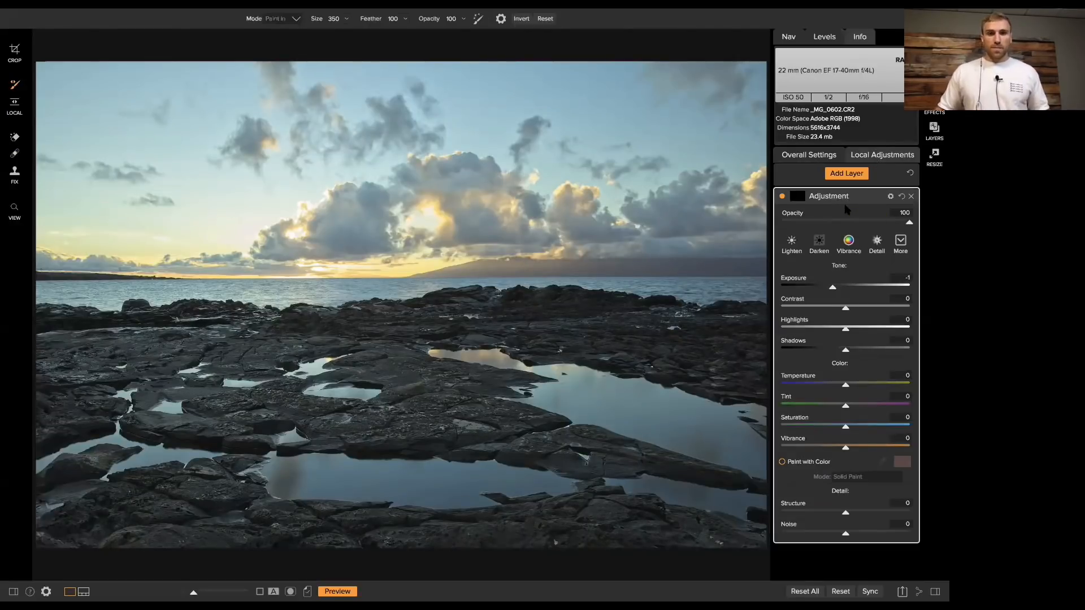
left_click(820, 241)
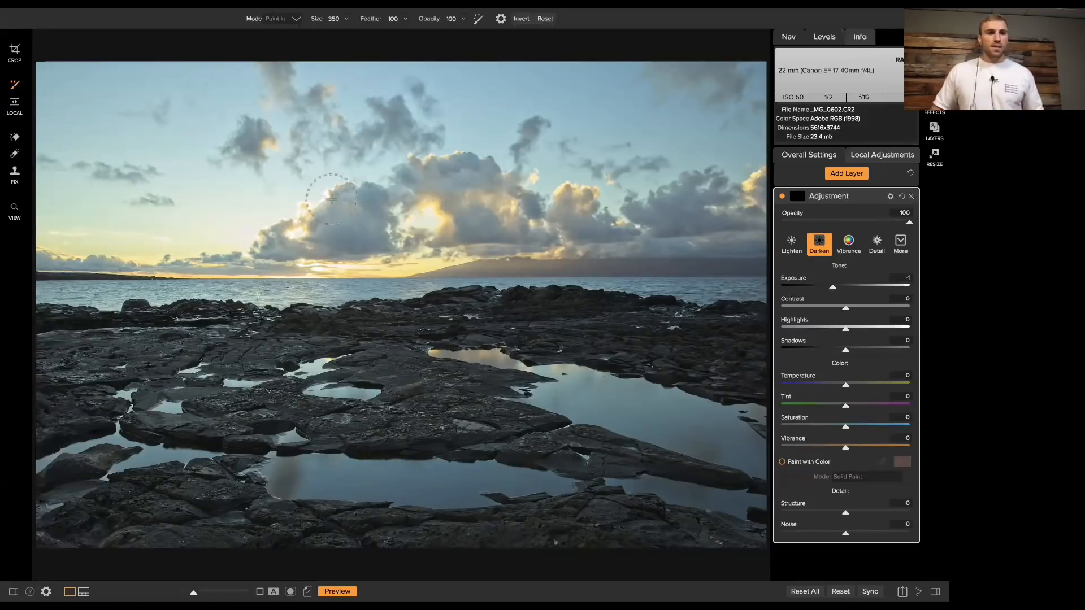
left_click(14, 103)
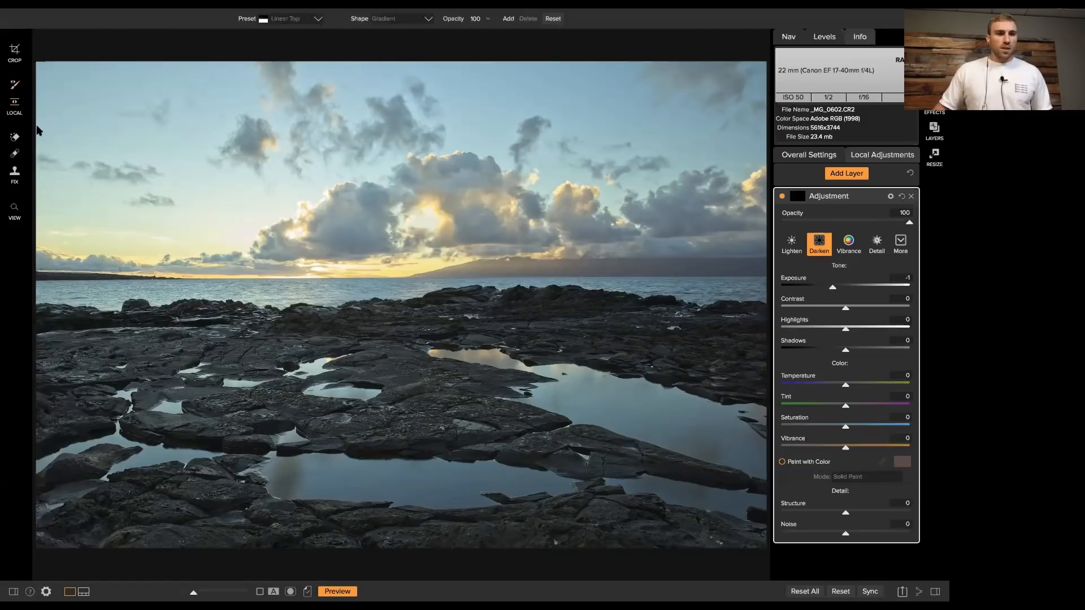
left_click(324, 281)
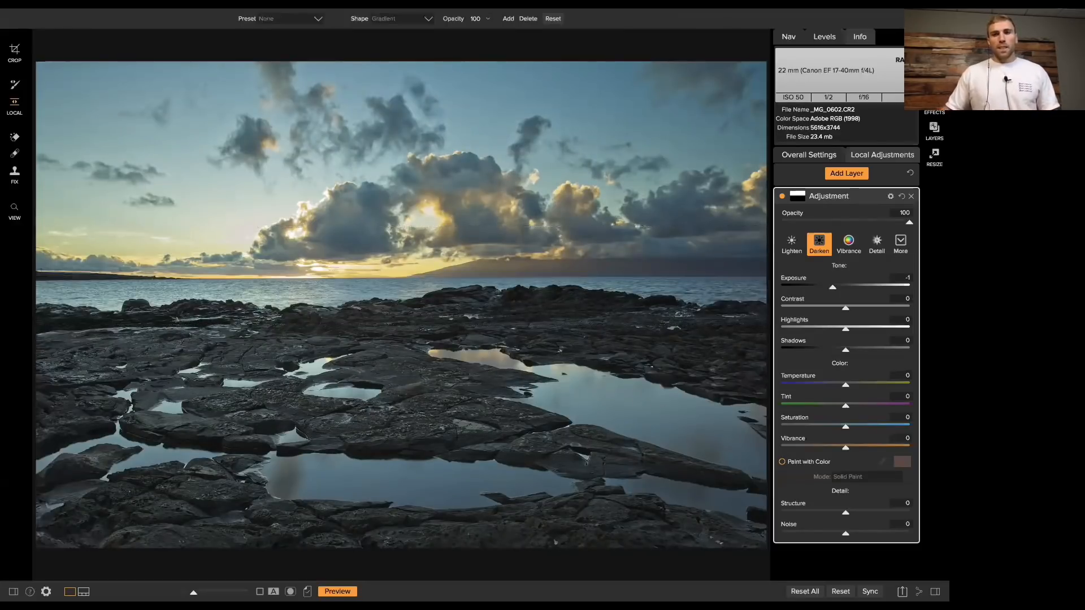
Try the Vibrance style with Temperature 20 on the sky adjustment and browse the other available styles
mouse_move(910, 222)
left_mouse_down()
mouse_move(848, 223)
mouse_move(910, 222)
left_mouse_up()
left_click(855, 243)
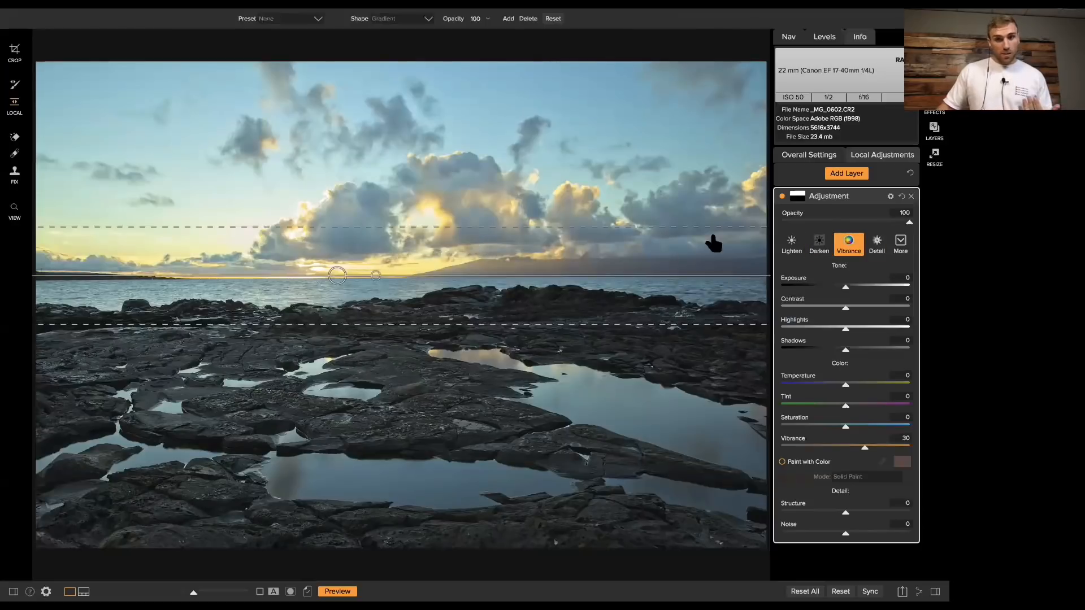
left_click(900, 243)
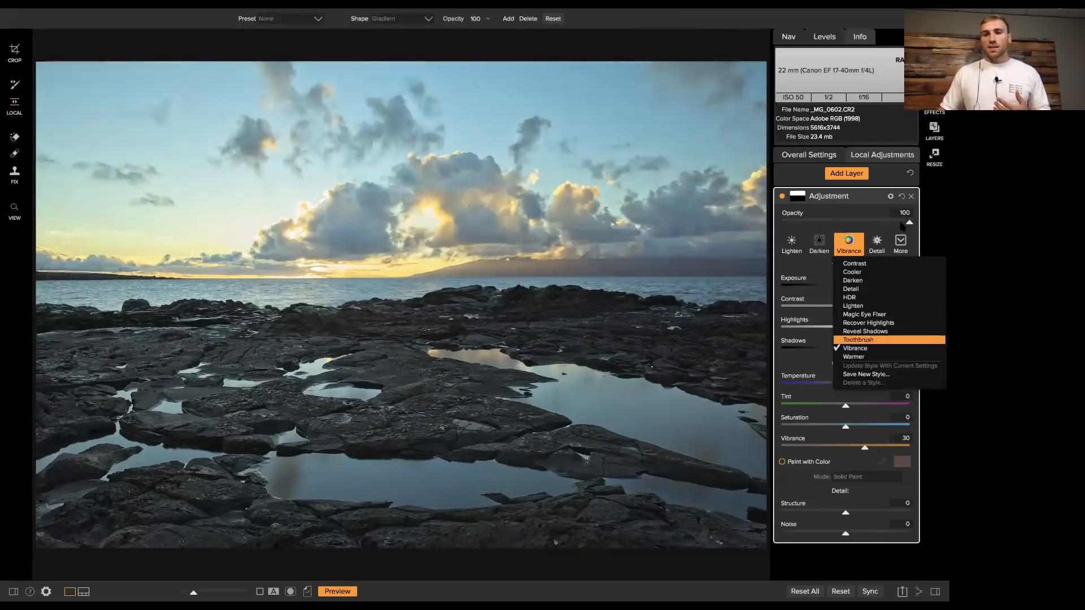
left_click(902, 244)
left_click(903, 247)
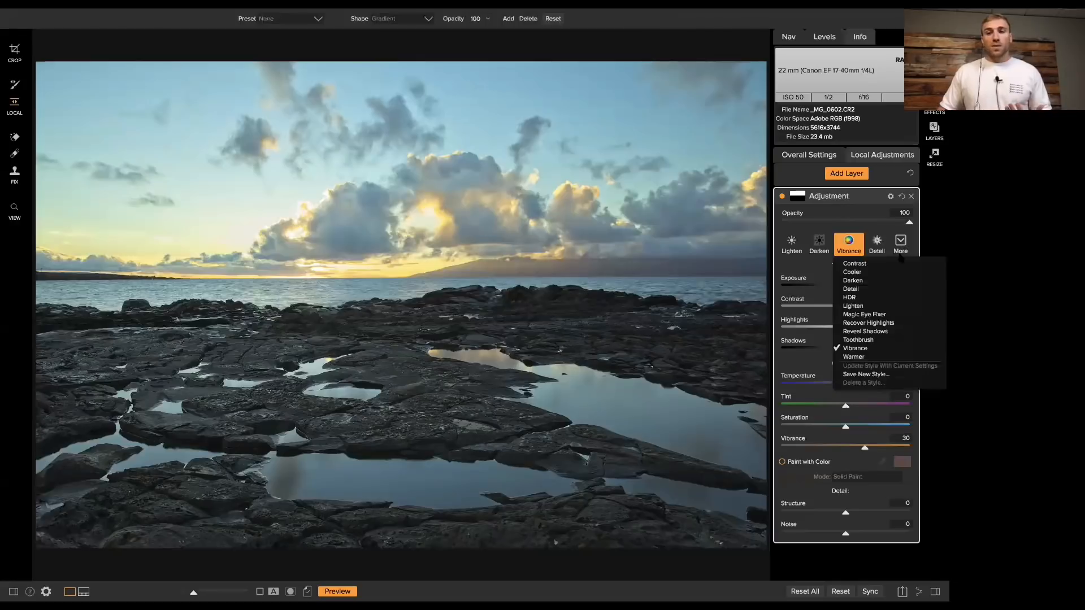
left_click(810, 339)
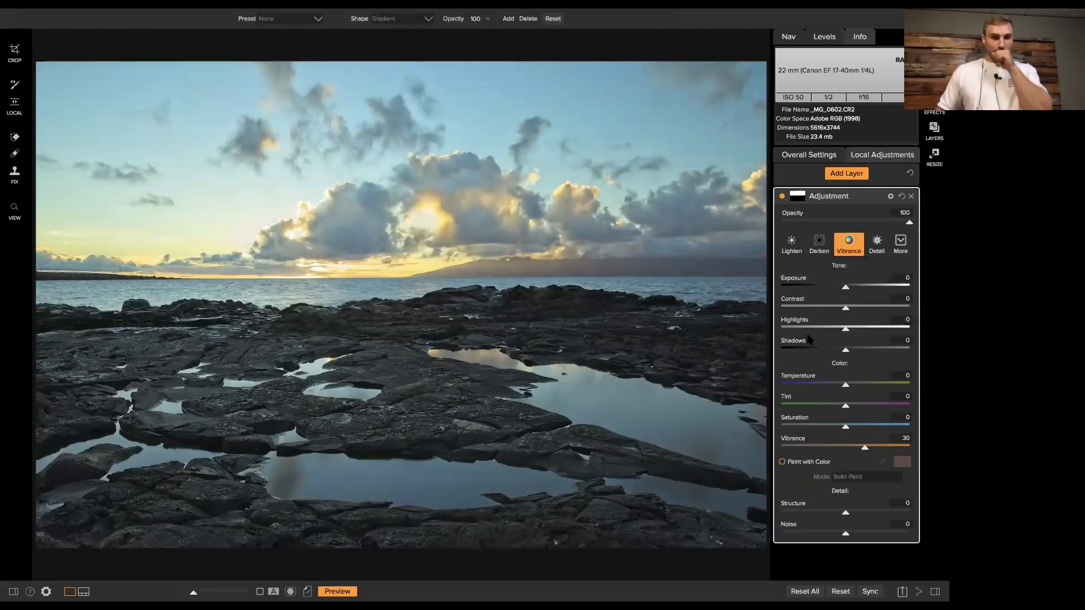
left_click(901, 243)
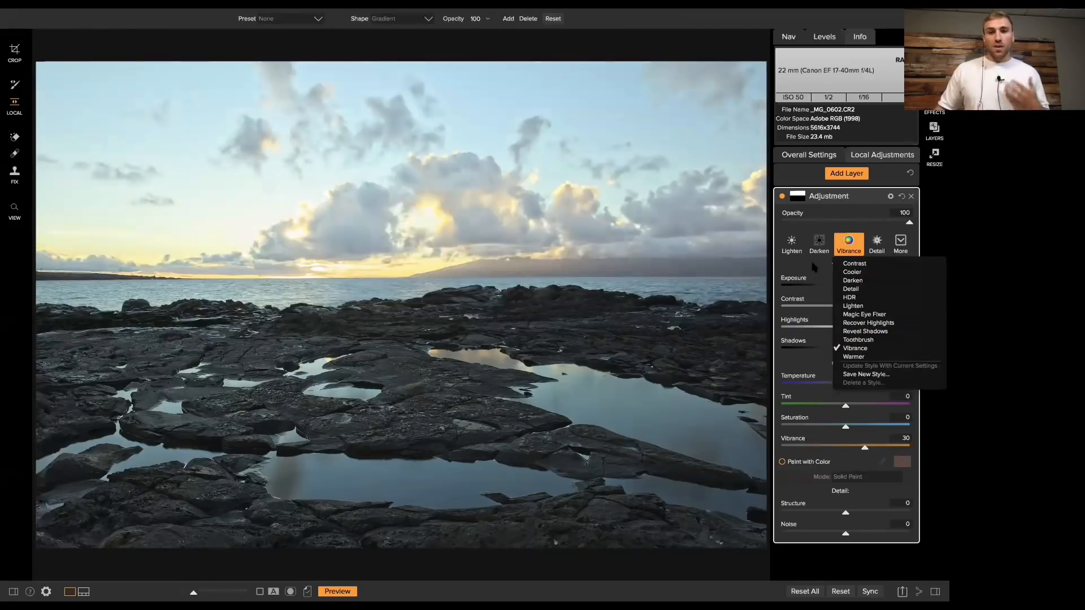
left_click(814, 267)
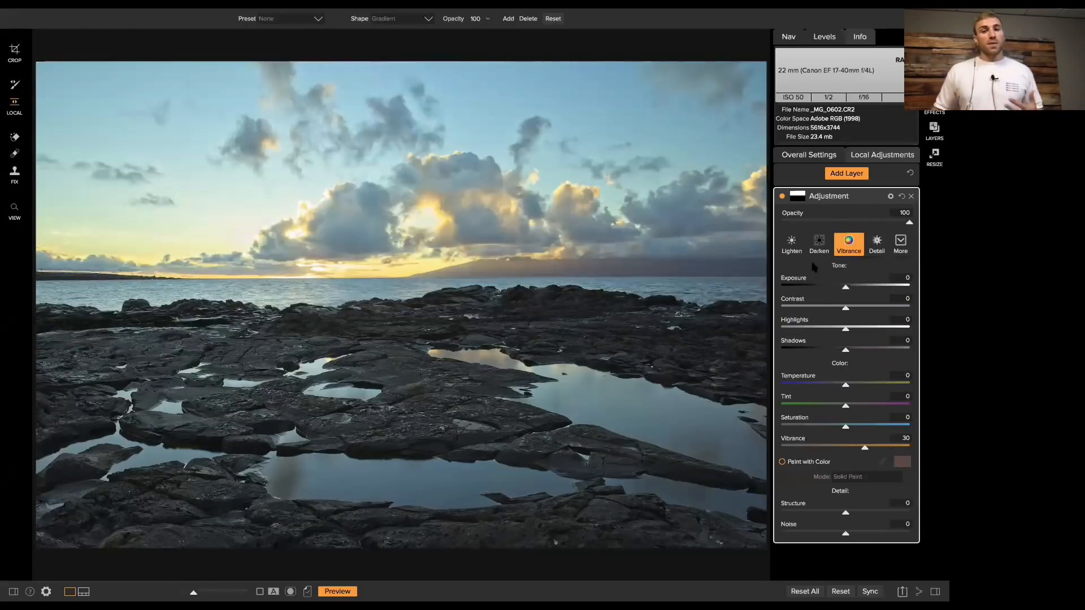
mouse_move(649, 249)
mouse_move(845, 385)
left_mouse_down()
mouse_move(858, 387)
mouse_move(849, 386)
left_mouse_up()
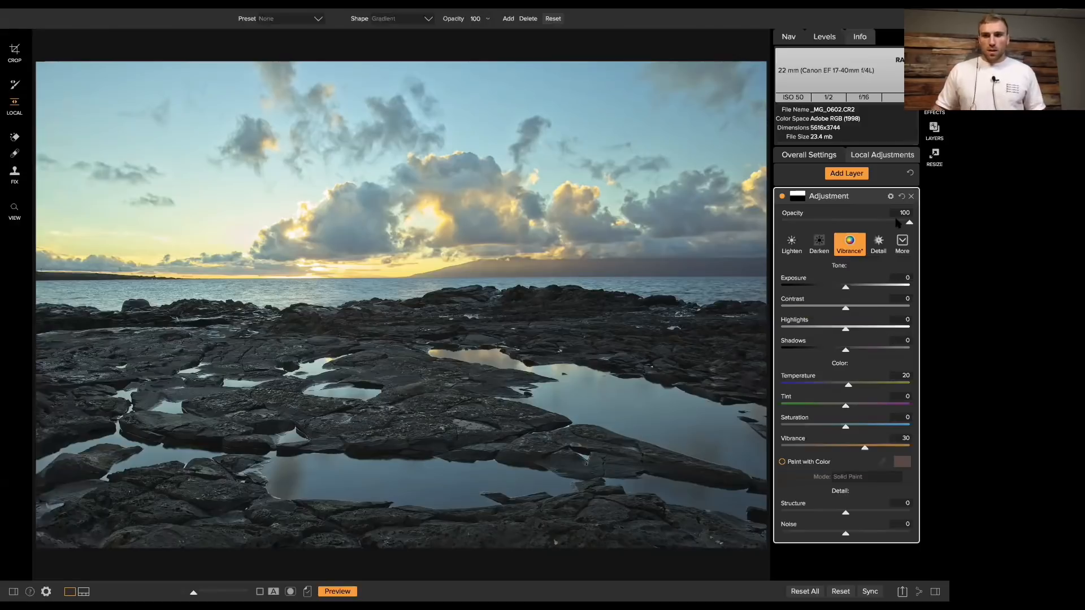
Reset the sky adjustment's settings, then set its Exposure to -0.55 and Saturation to 10
left_click(903, 196)
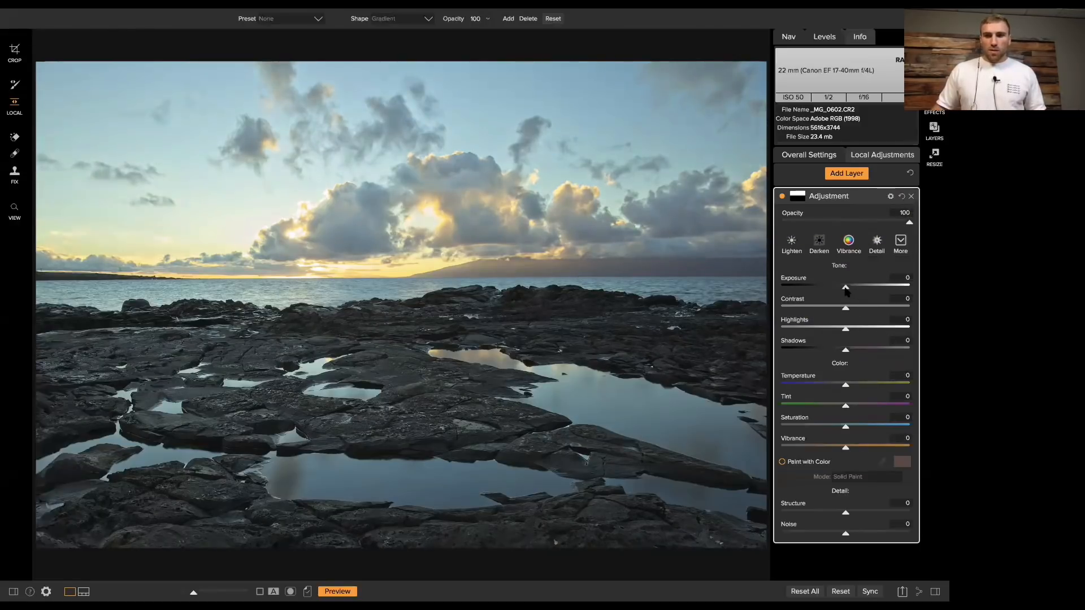
left_click_drag(846, 287, 839, 287)
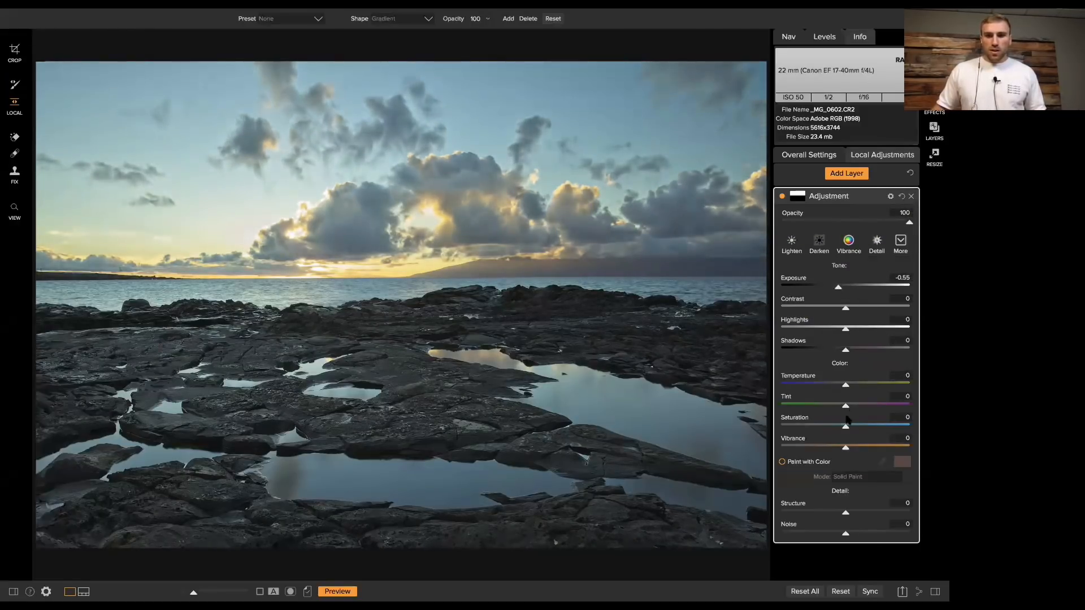
left_click_drag(846, 428, 851, 428)
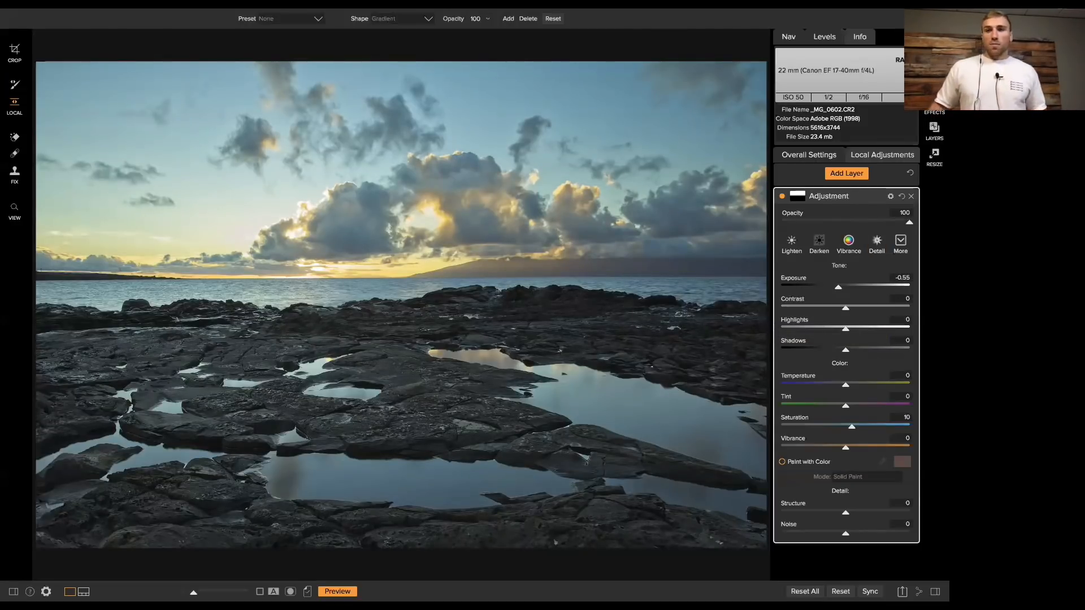
Return to Browse, collapse the Portrait folder and open the Tunnel View subfolder of Pano
key("g")
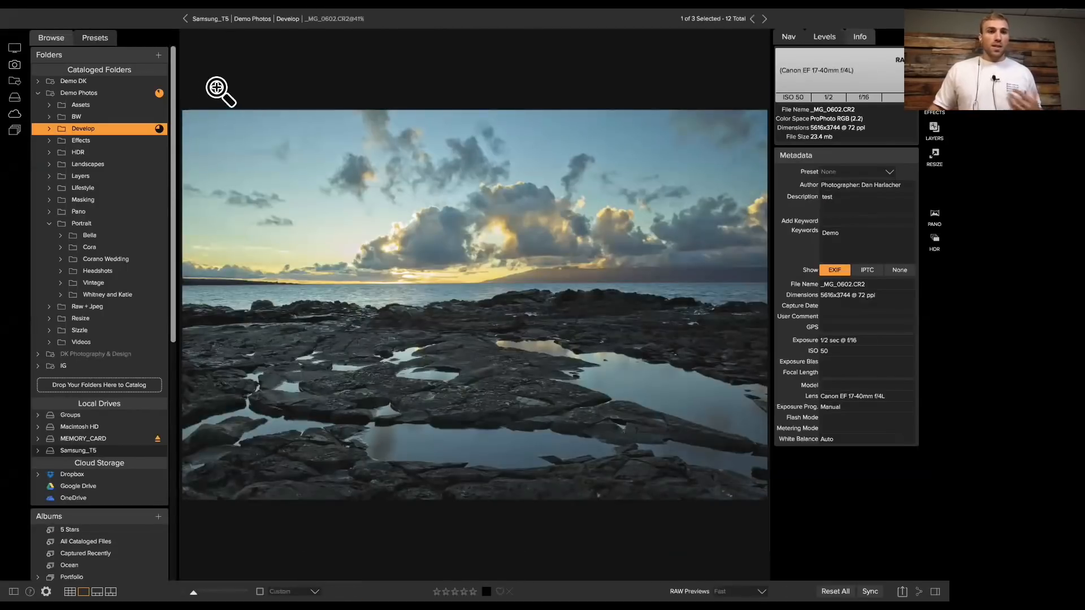
left_click(49, 224)
left_click(79, 211)
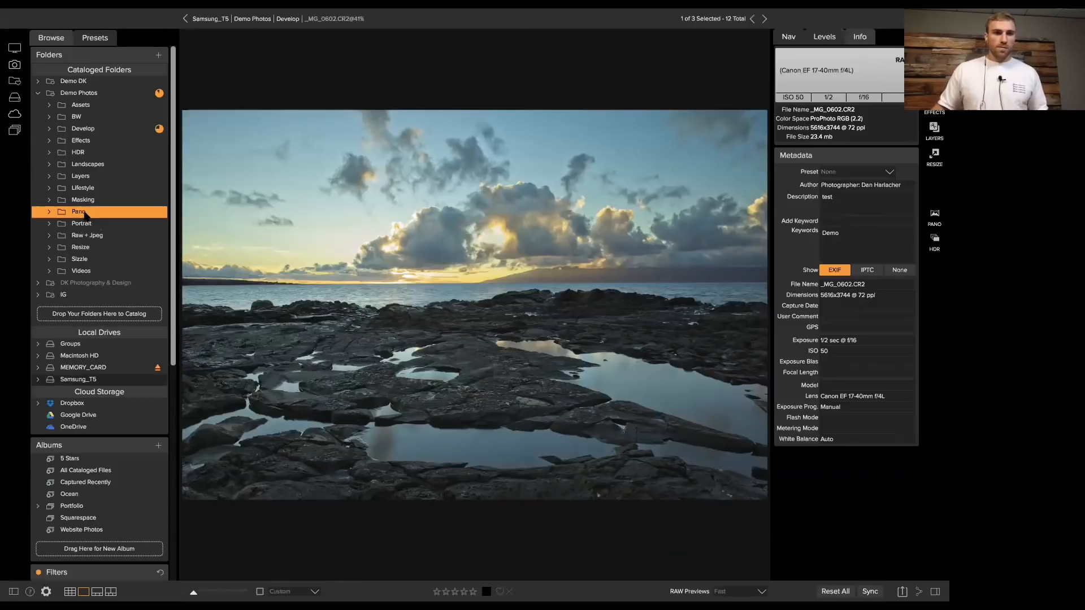
double_click(438, 98)
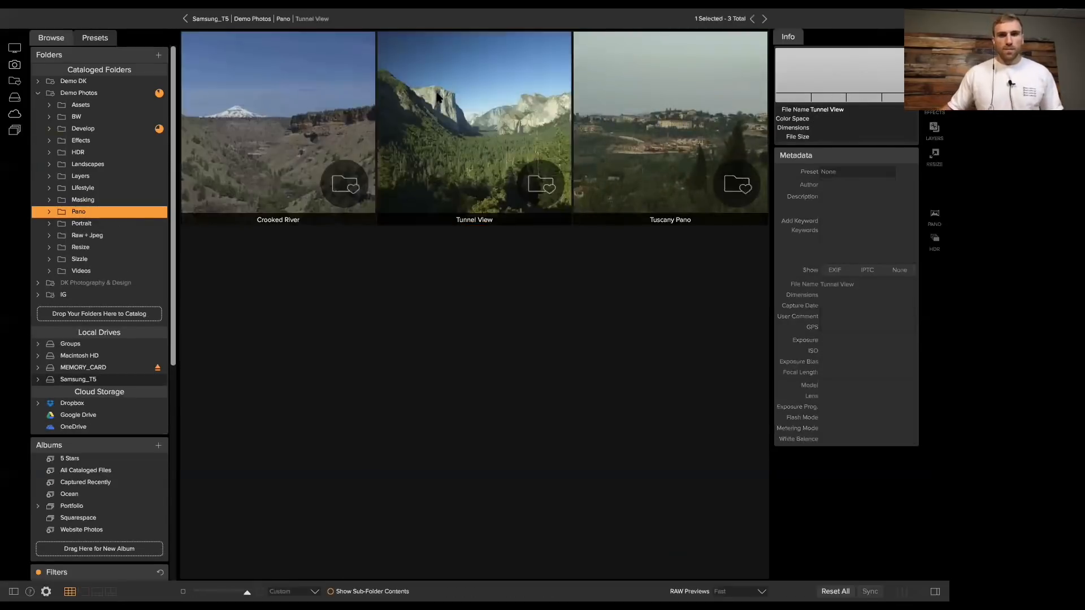
Select all three photos in the Tunnel View folder and merge them into a panorama preview
left_click(306, 141)
left_click(682, 145)
key("super+a")
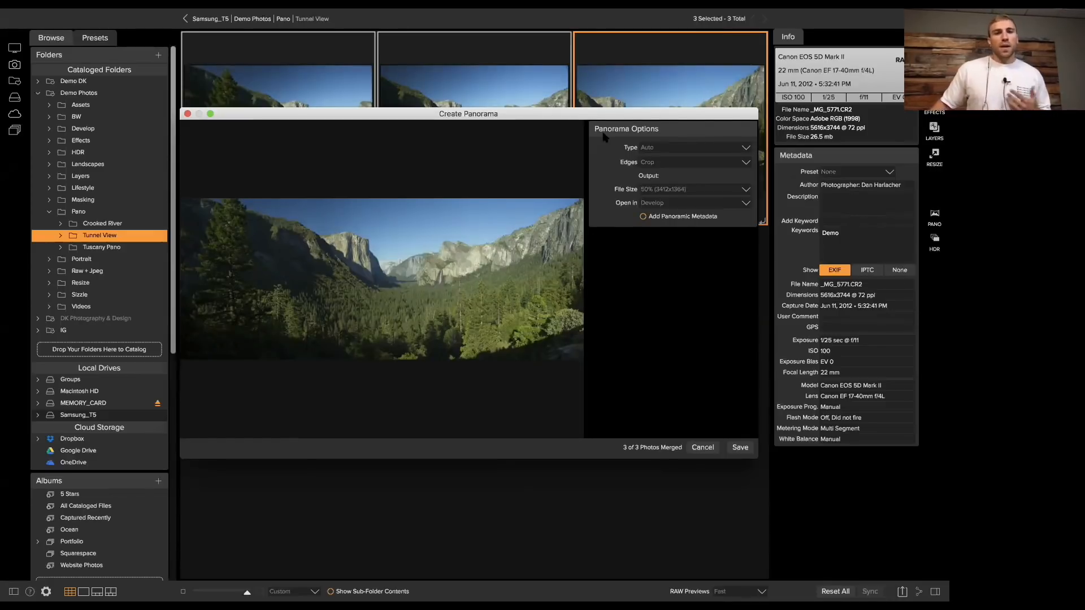
Review the panorama's Type, Edges, File Size and Open In choices, then cancel the merge without saving
left_click(682, 147)
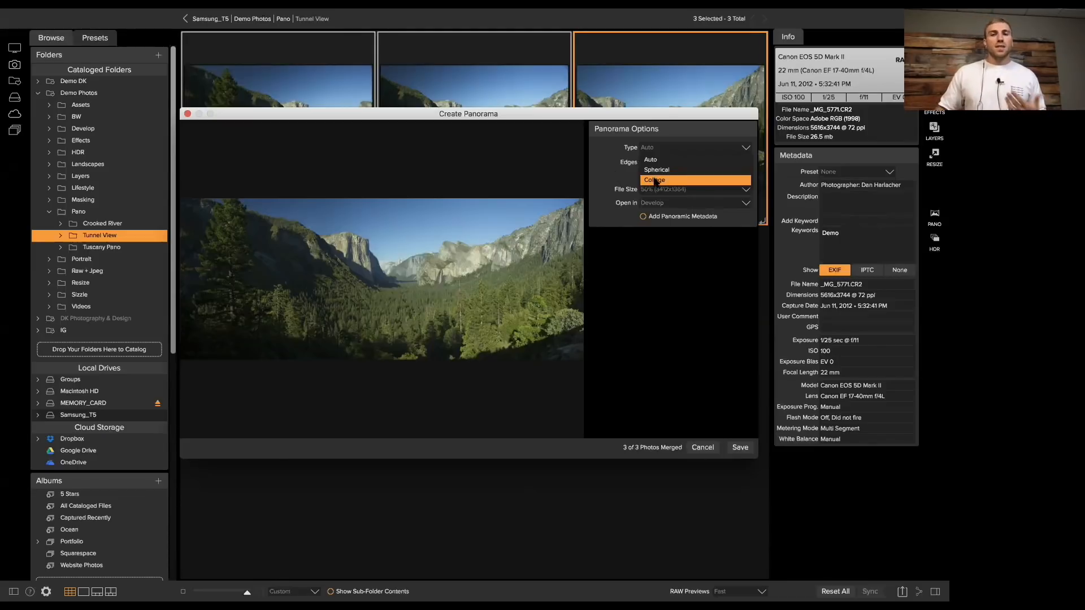
left_click(615, 169)
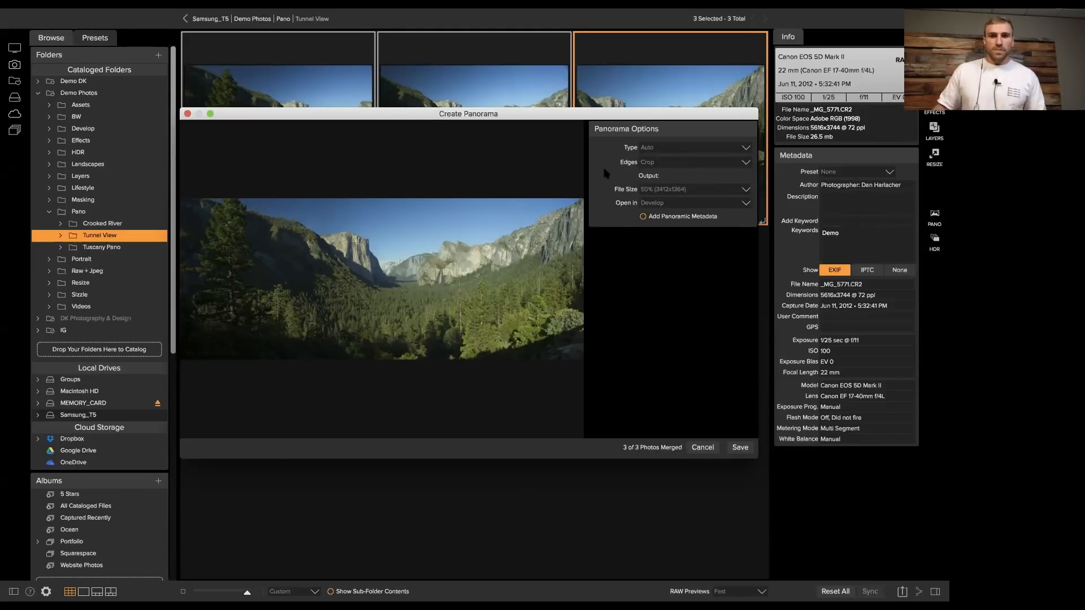
left_click(674, 163)
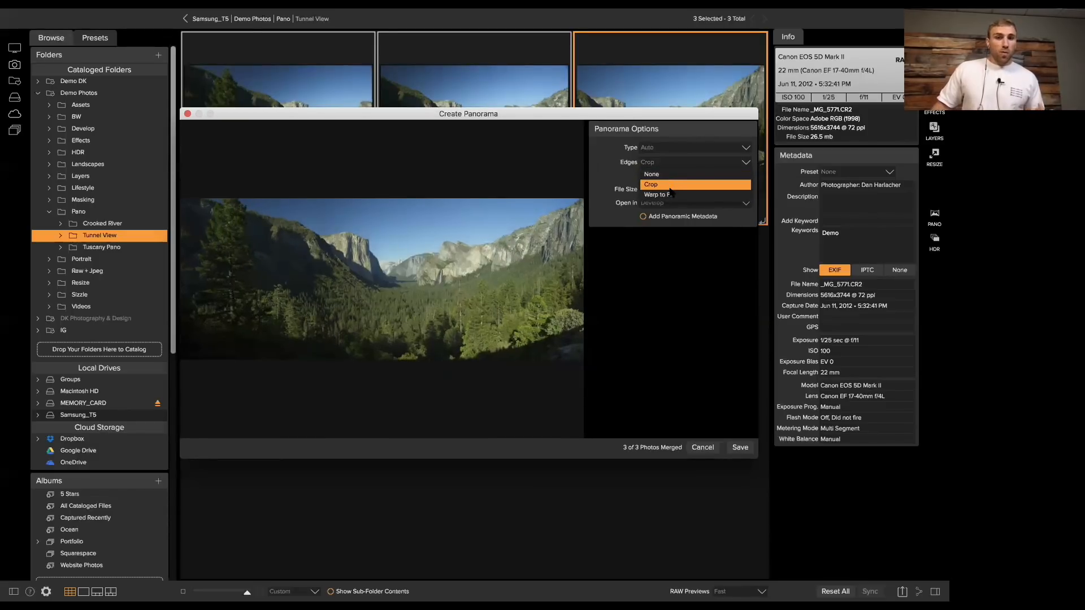
left_click(607, 150)
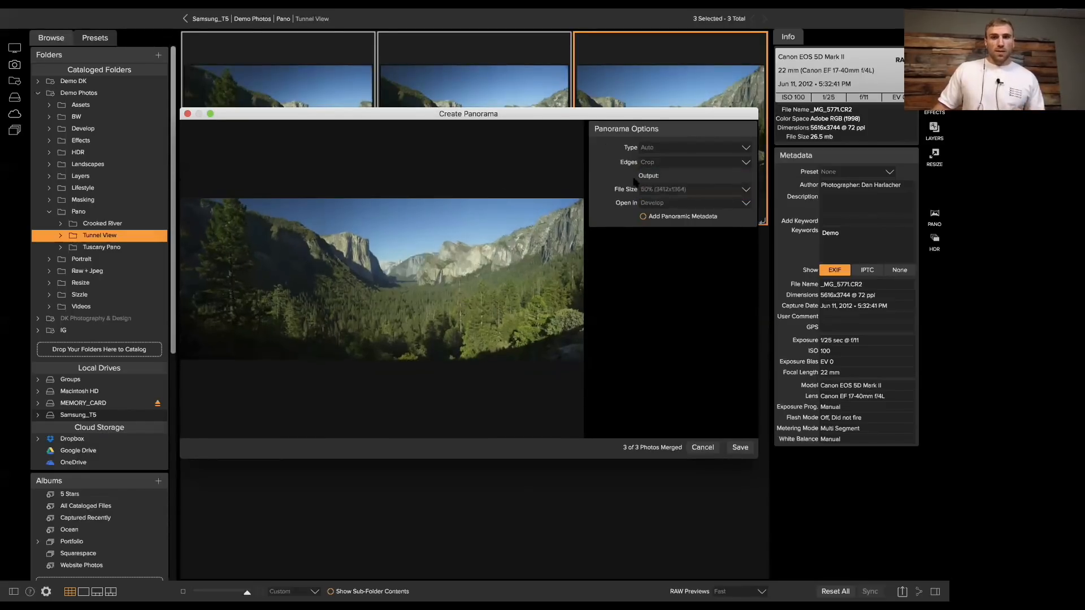
left_click(656, 189)
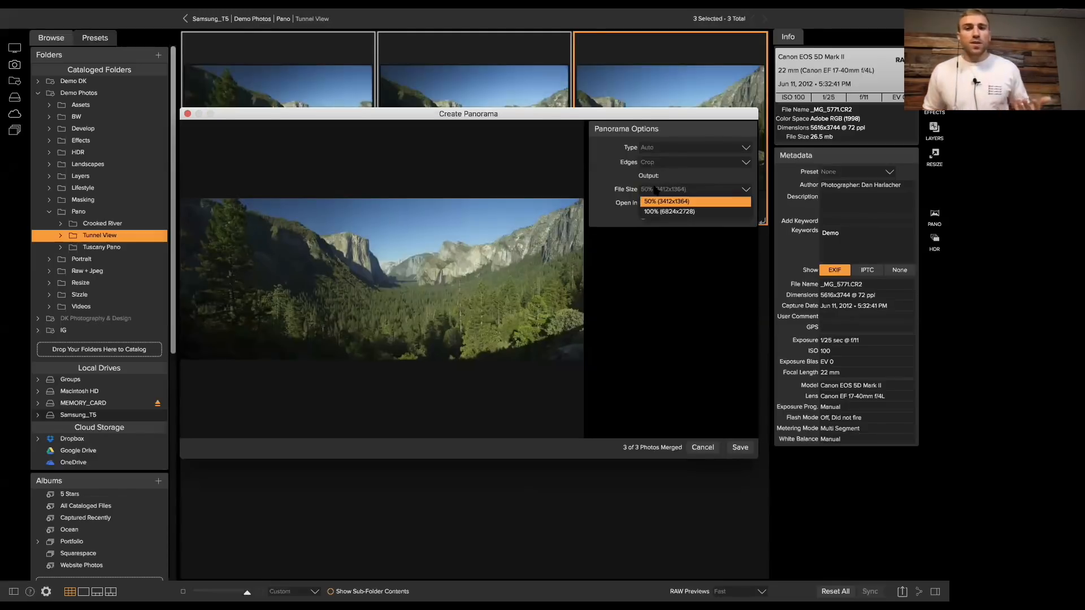
left_click(645, 202)
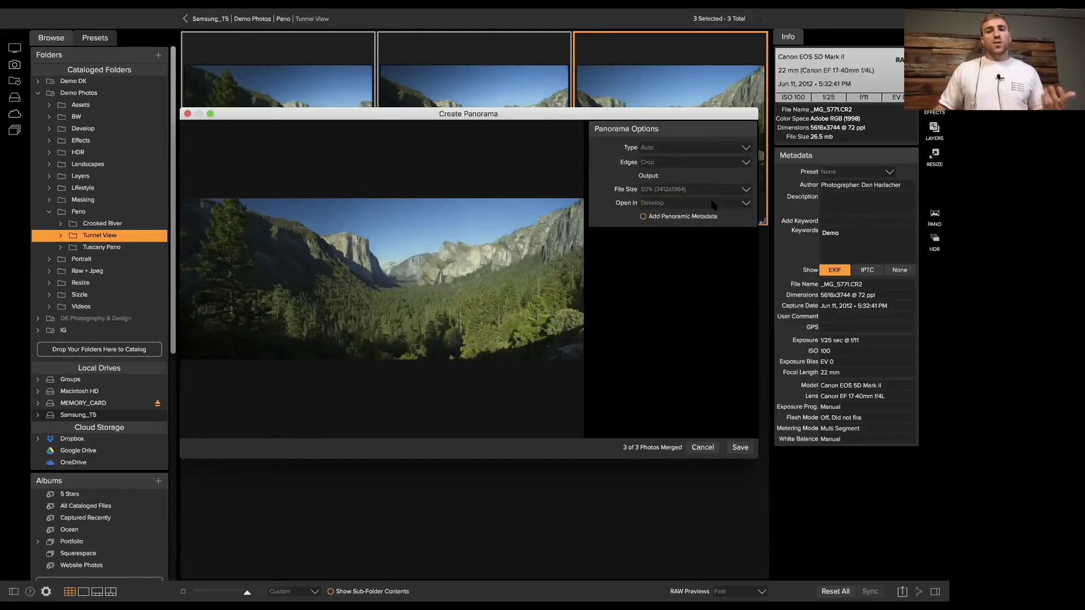
left_click(642, 201)
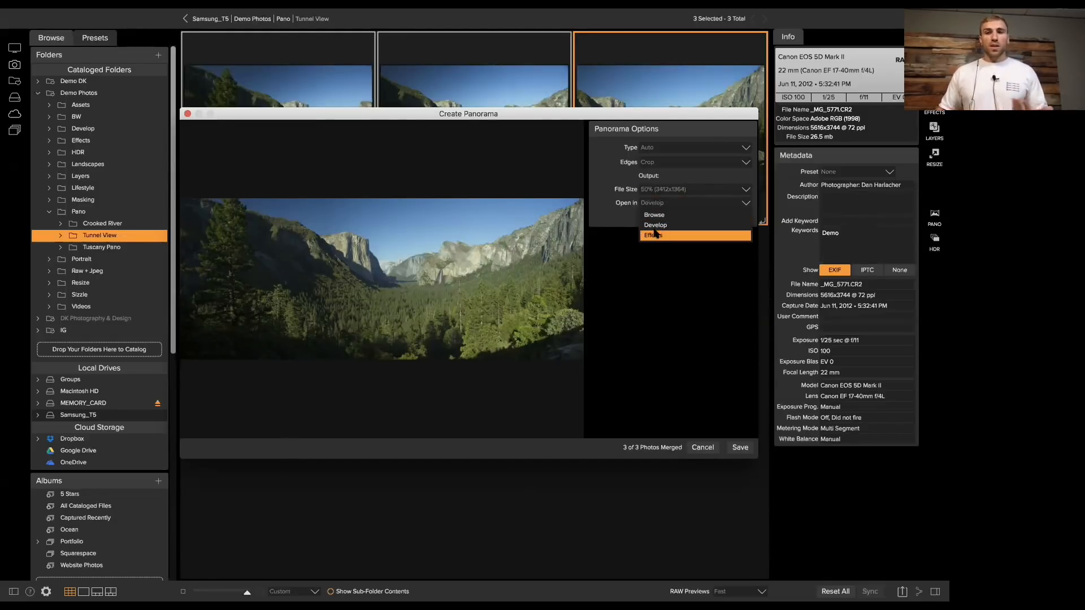
left_click(615, 217)
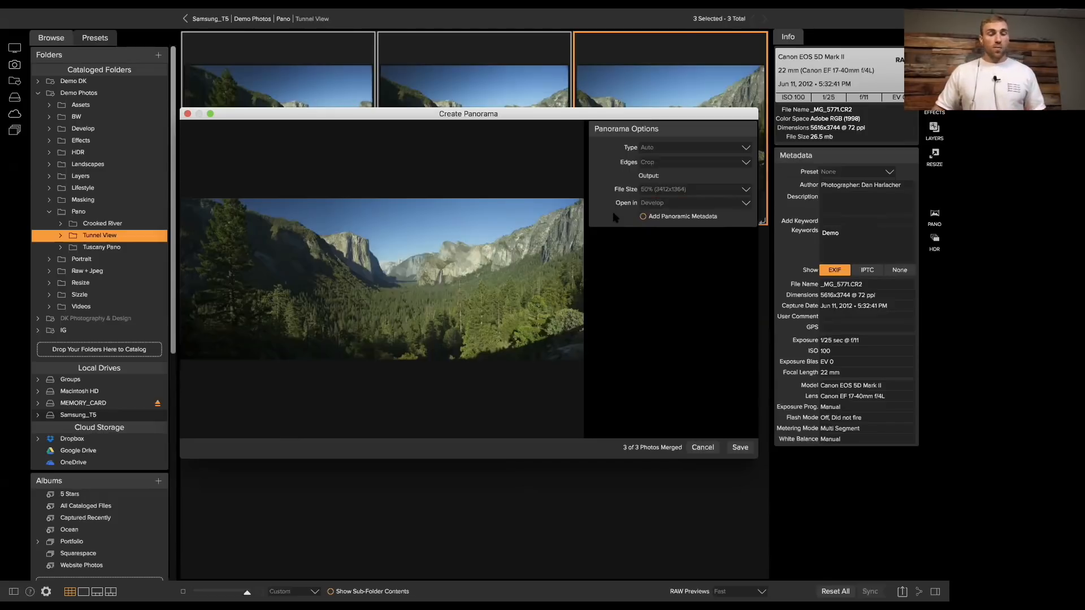
left_click(704, 448)
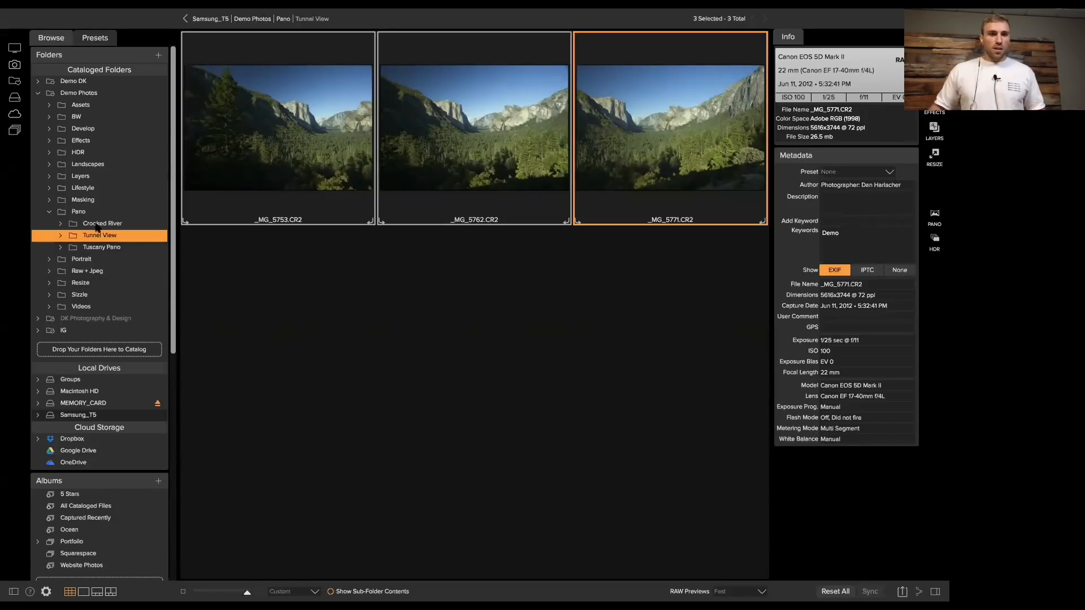
Open the Pier subfolder of HDR and view its three bracketed exposures one by one at large size
left_click(79, 152)
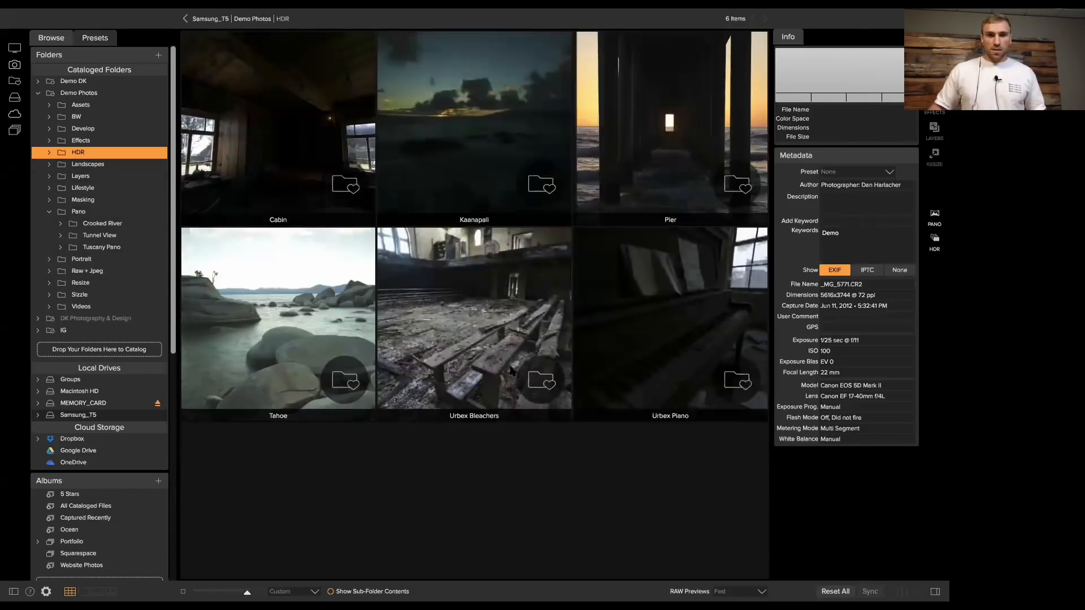
double_click(669, 146)
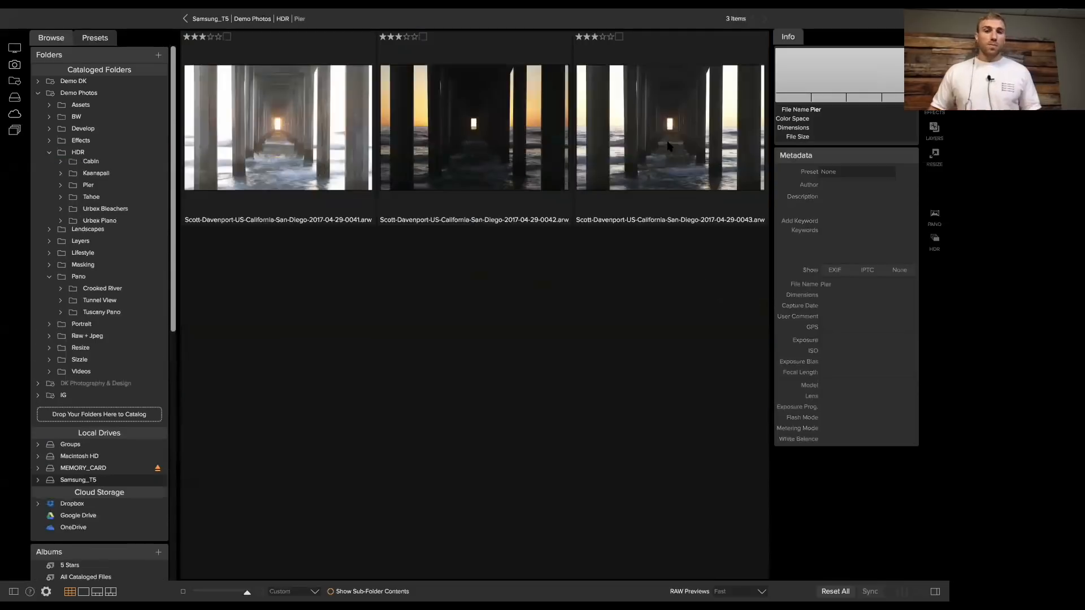
double_click(290, 138)
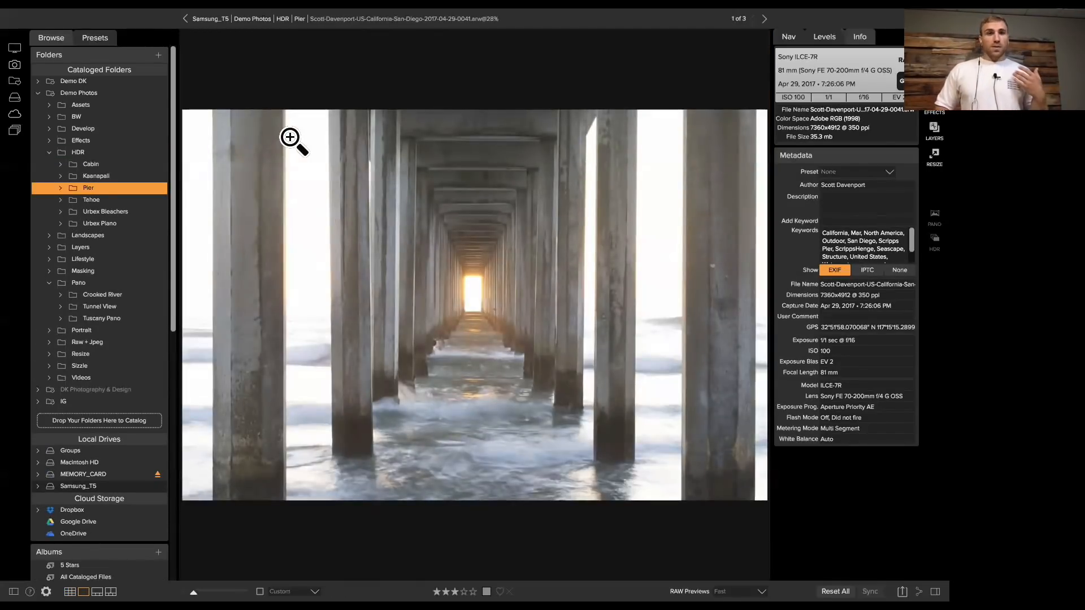
key("Right")
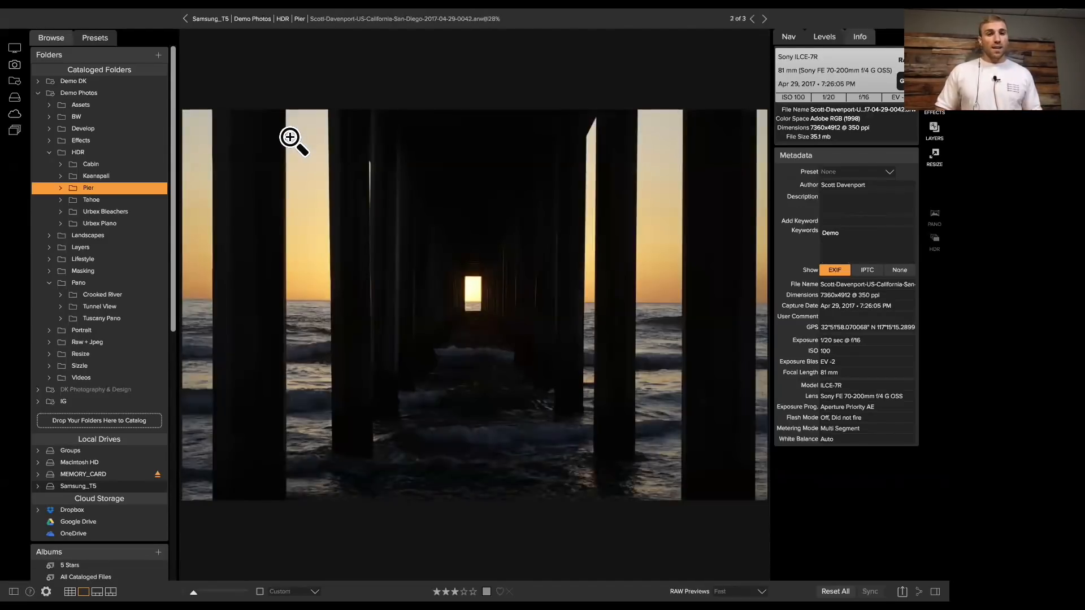
key("Right")
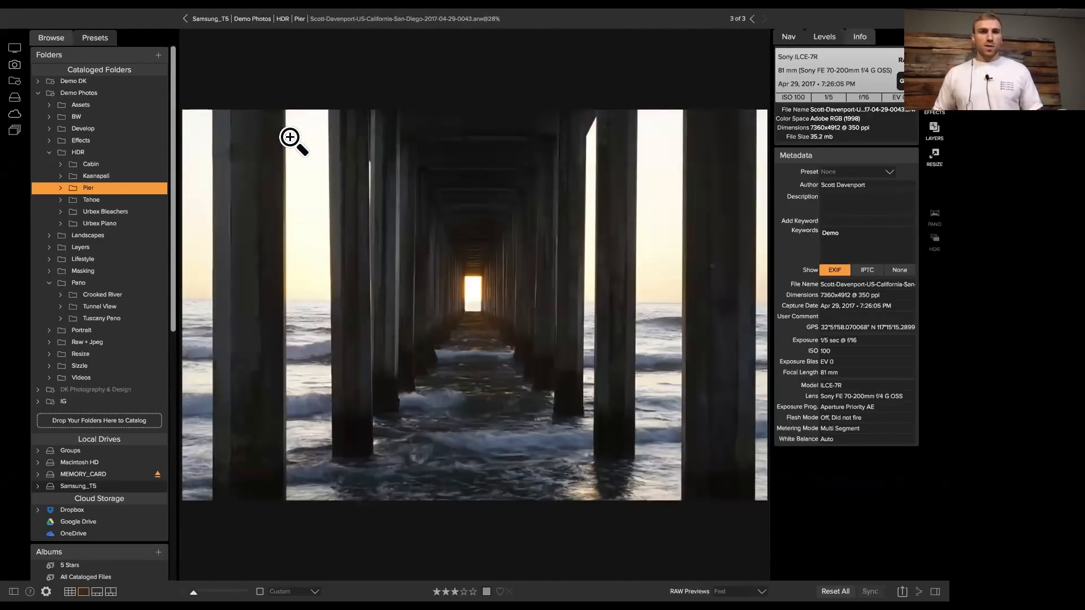
Return to the Pier folder's thumbnails, select all three exposures and merge them as an HDR
left_click(300, 18)
left_click(277, 100)
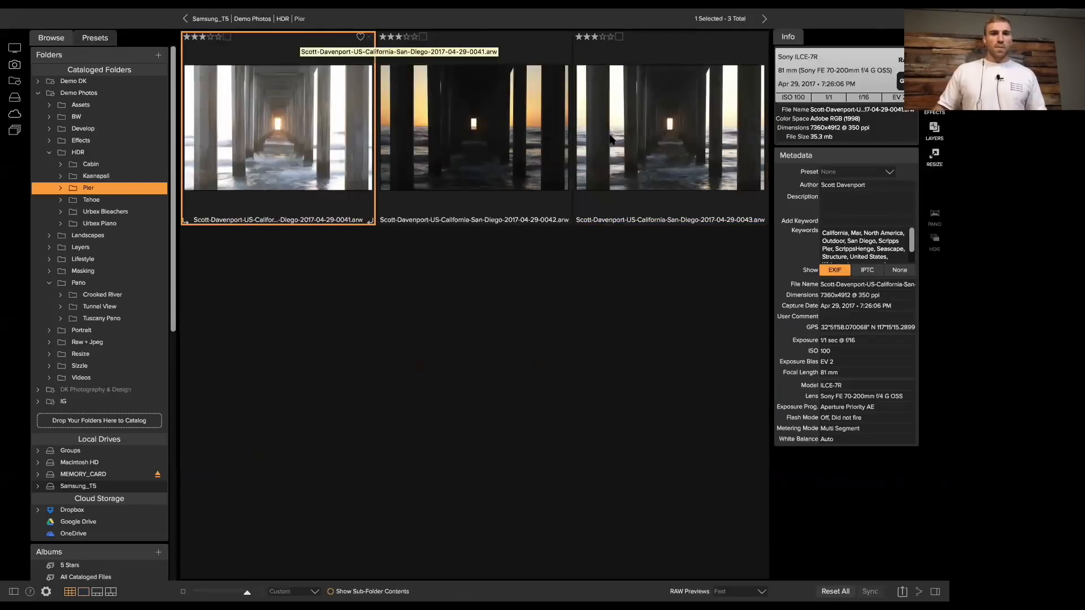
left_click(684, 134, "shift")
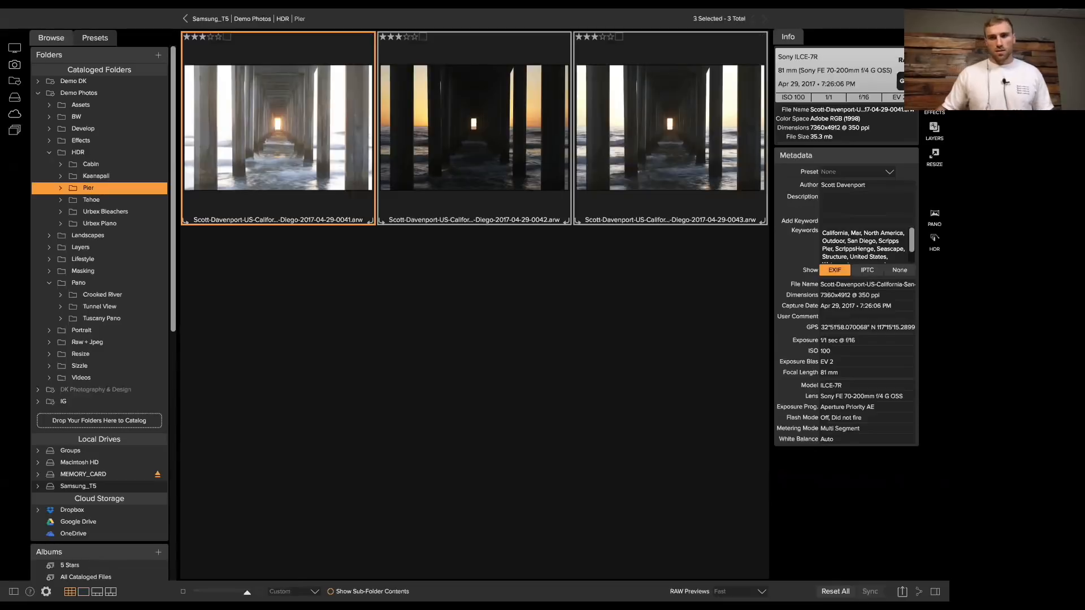
left_click(934, 240)
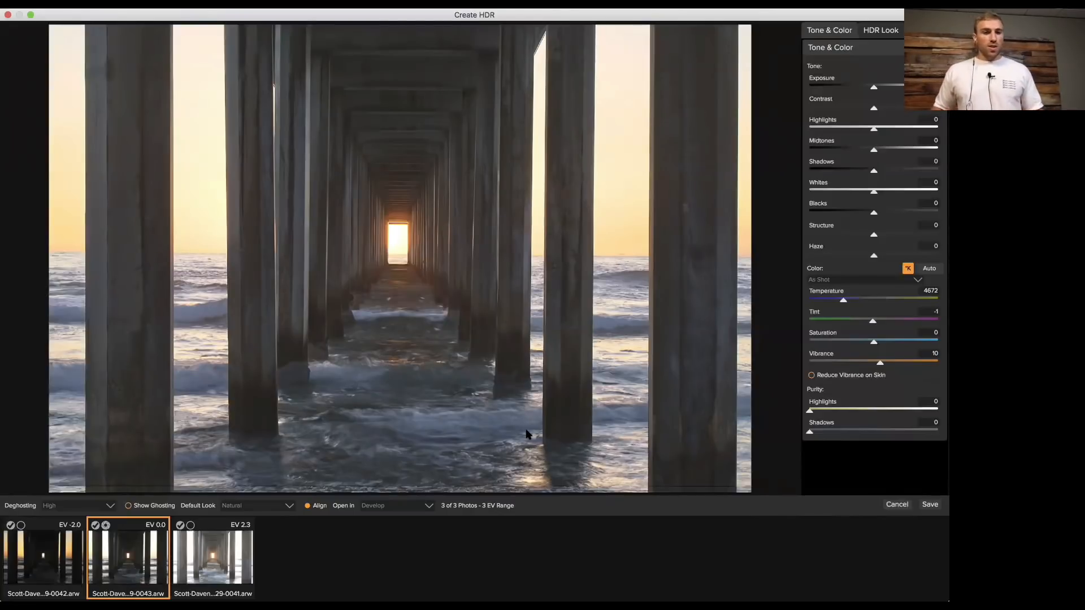
Try Deghosting Off on the HDR merge, then set Deghosting to Very High
left_click(79, 508)
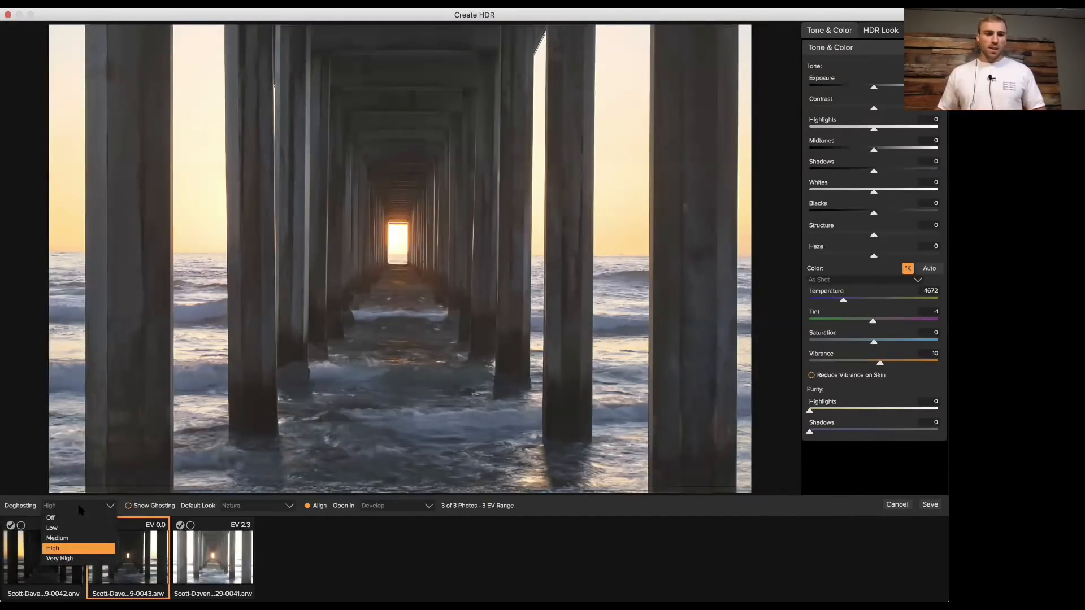
key("Up")
key("Up")
key("Up")
key("Return")
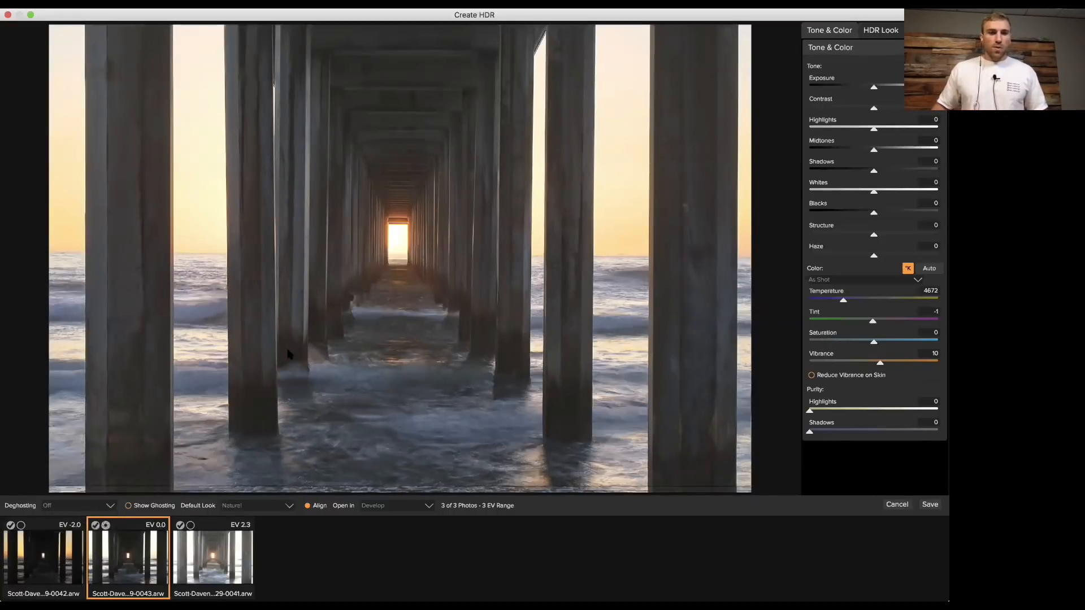
left_click(74, 510)
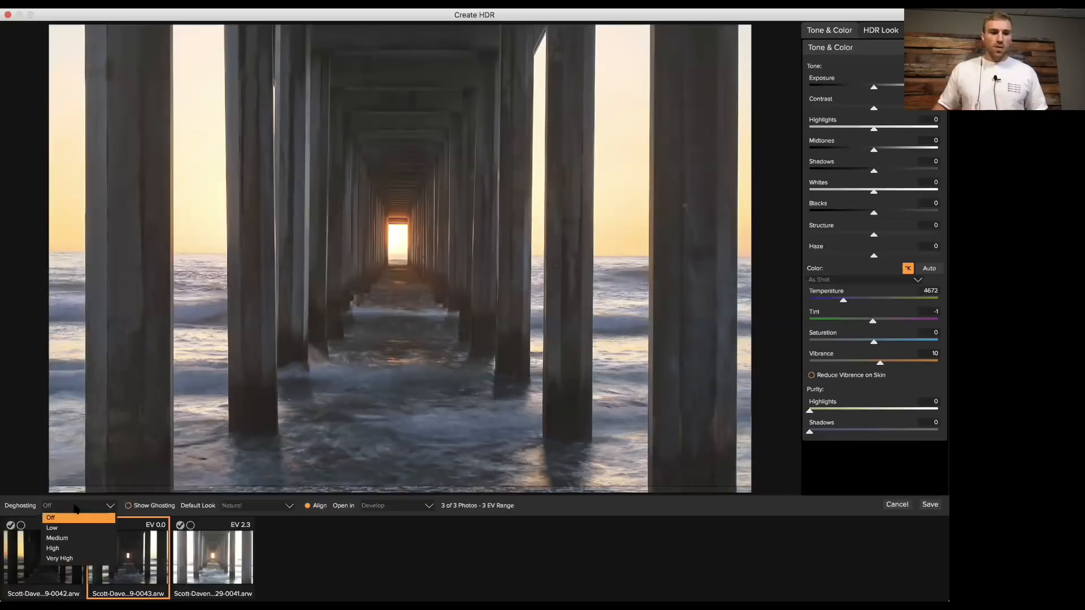
left_click(69, 560)
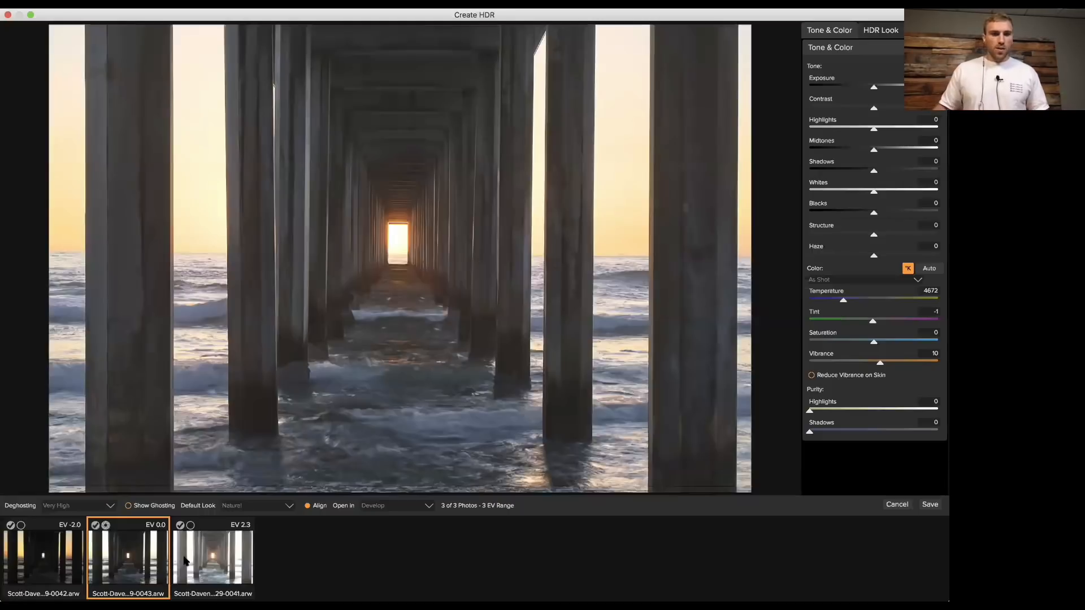
Try selecting the EV 2.3 exposure, reselect EV 0.0, then exclude EV 2.3 from the merge and include it again
left_click(214, 551)
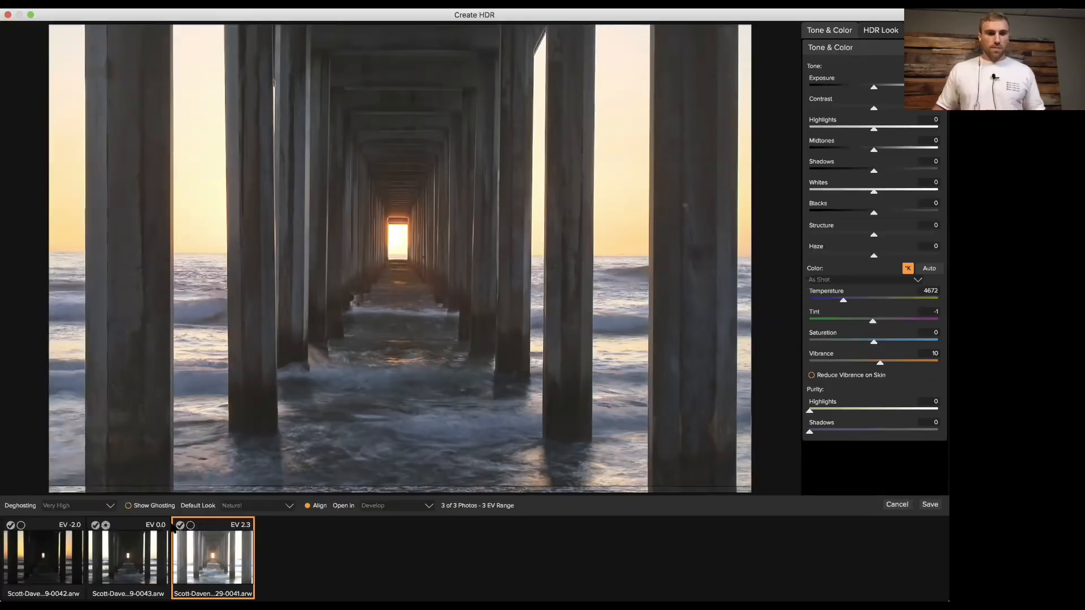
left_click(129, 535)
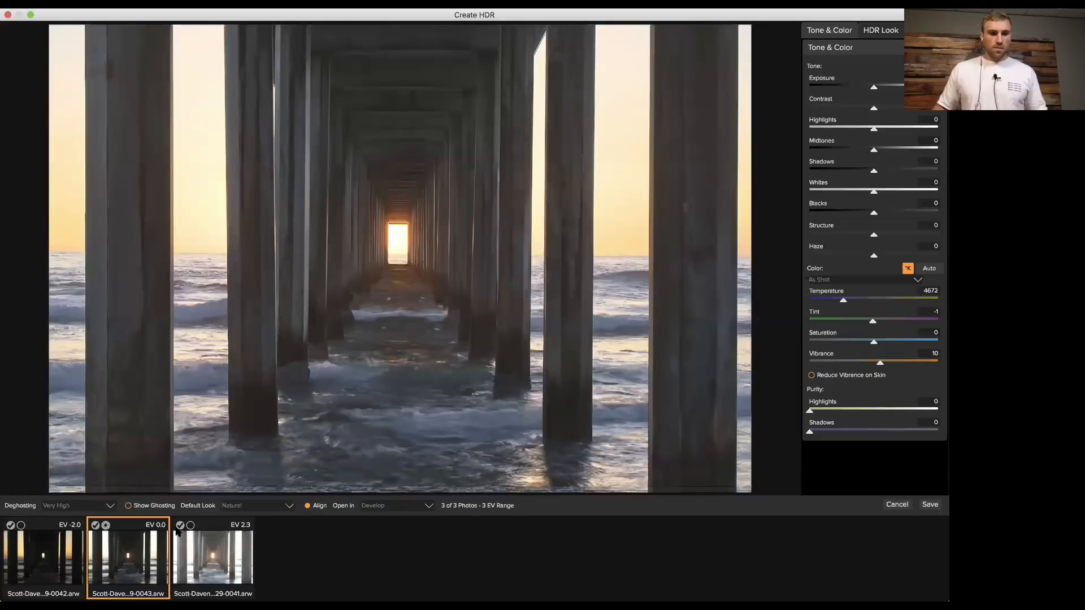
left_click(181, 526)
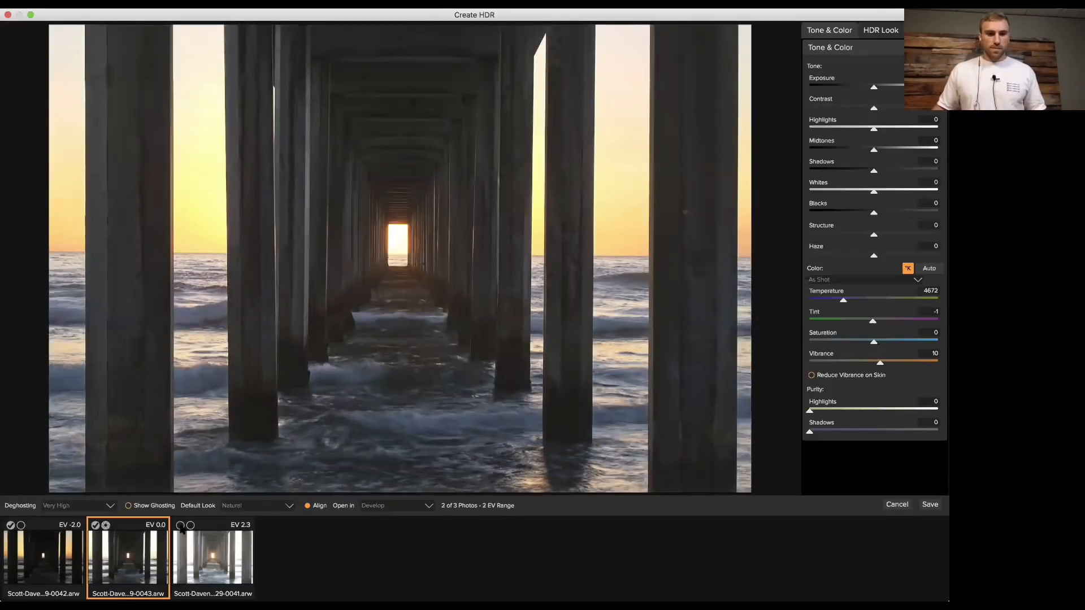
left_click(180, 526)
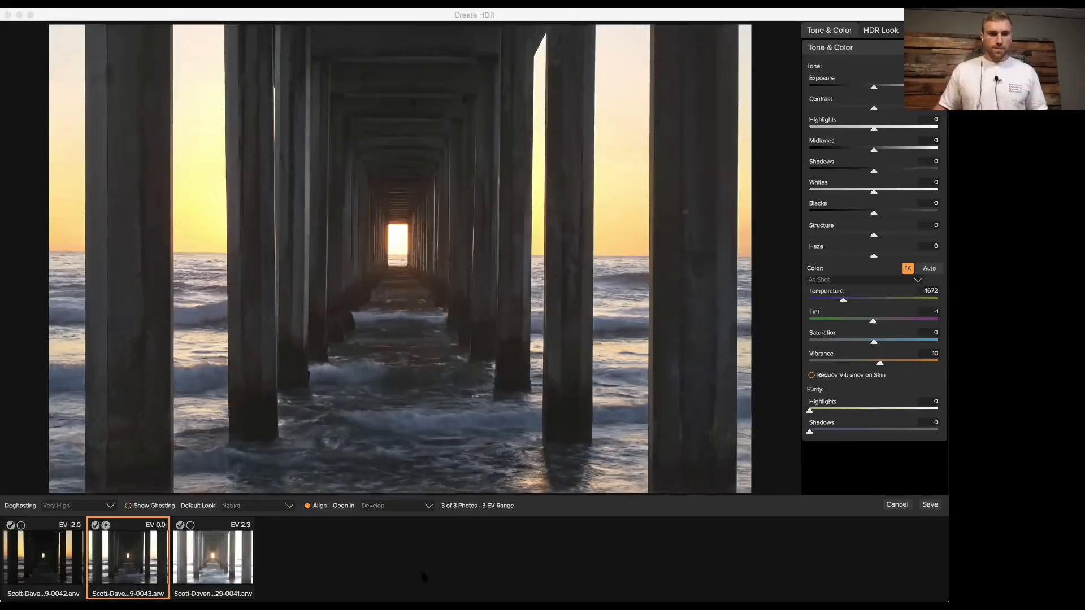
Review the Default Look and Open In choices of the HDR merge, keeping Natural and Develop
left_click(256, 506)
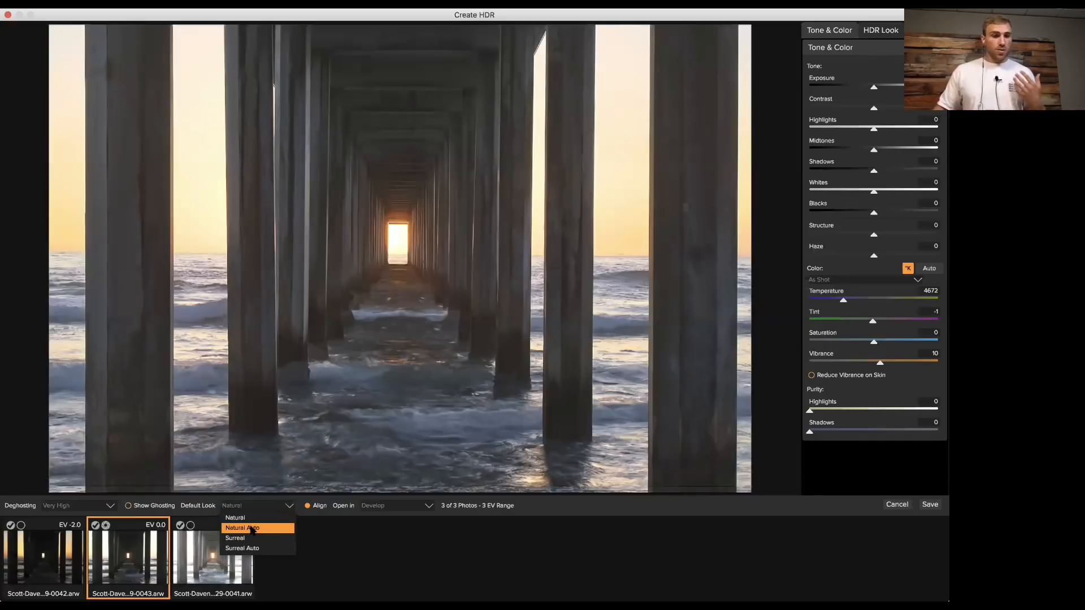
left_click(286, 521)
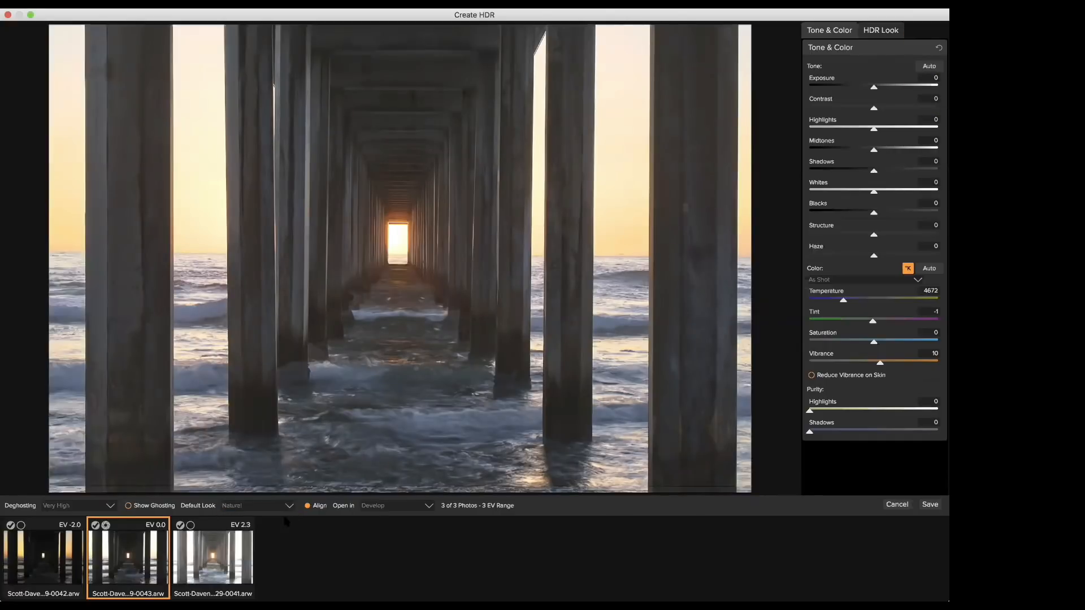
left_click(401, 507)
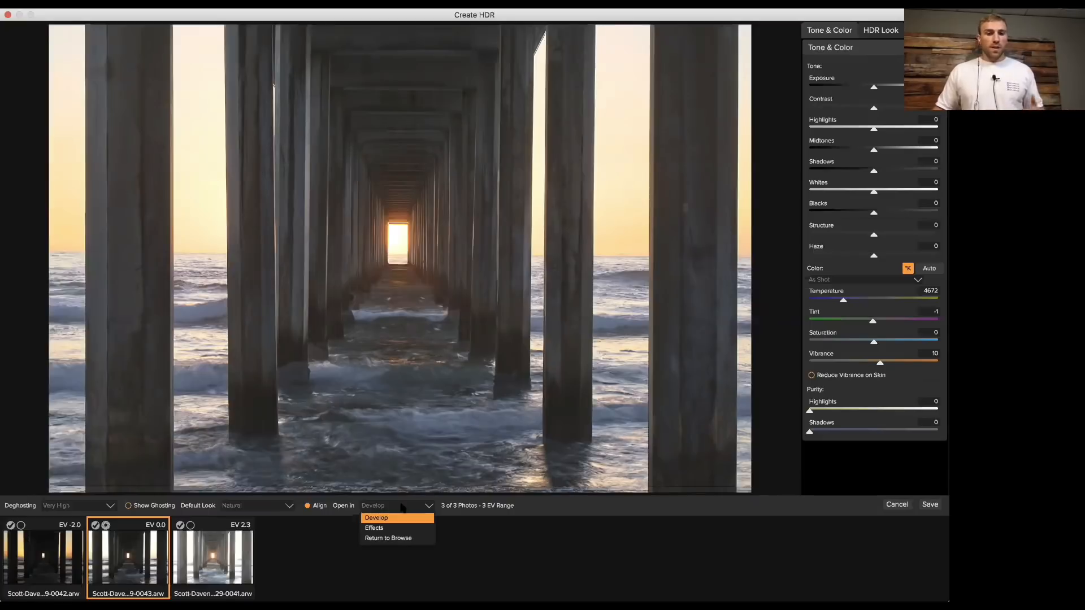
left_click(400, 518)
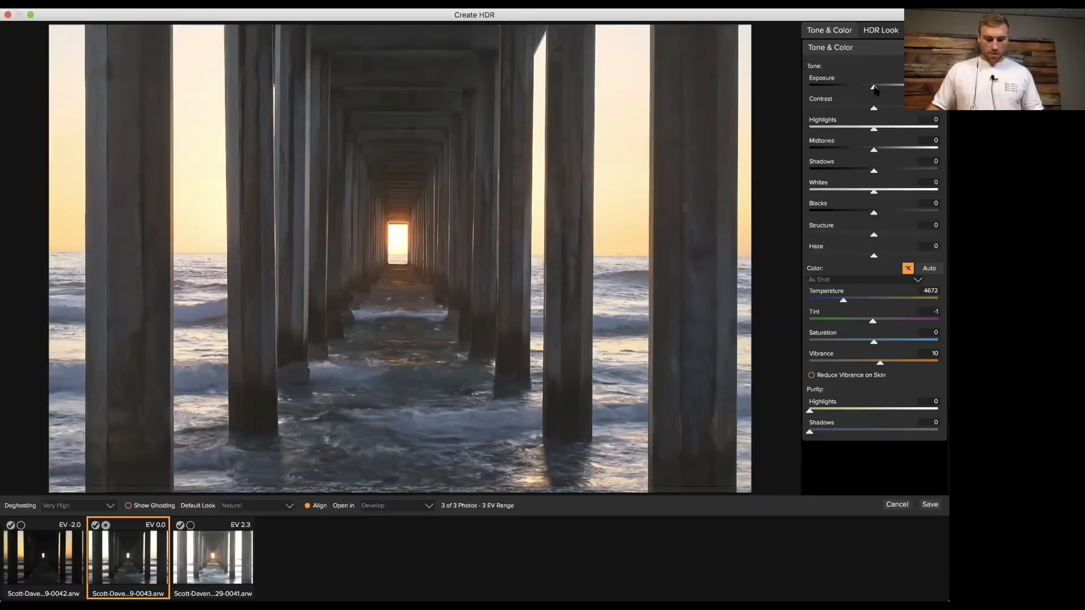
Lower the HDR image's Exposure slightly and raise Shadows to 56
left_click_drag(870, 90, 865, 92)
left_click_drag(875, 172, 910, 172)
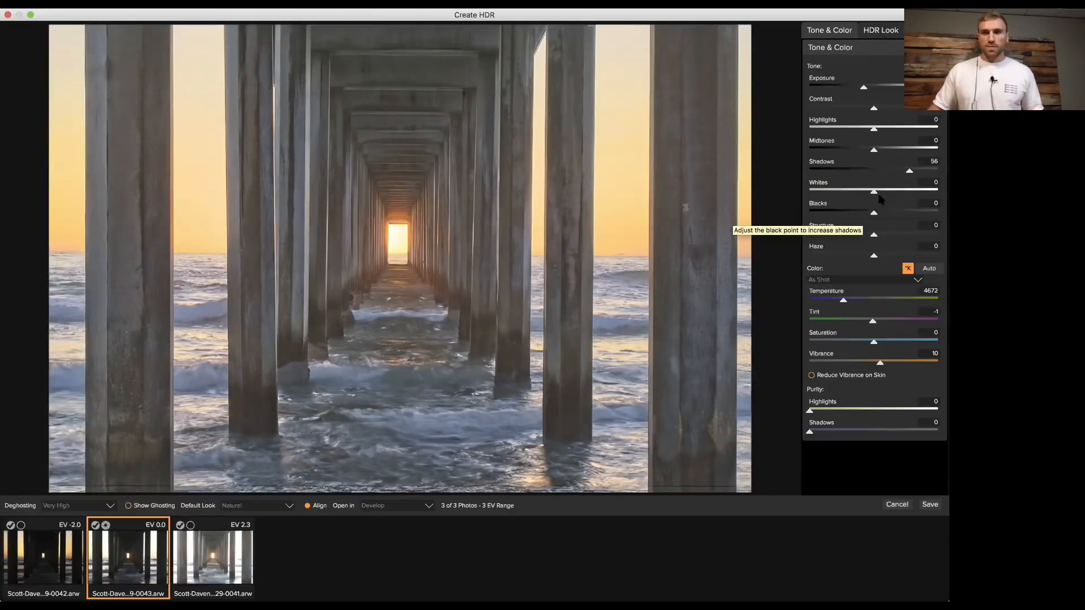
Try reduced Compression and Detail 90 in the HDR Look settings, then apply the Natural preset with Clarity 36
left_click(881, 30)
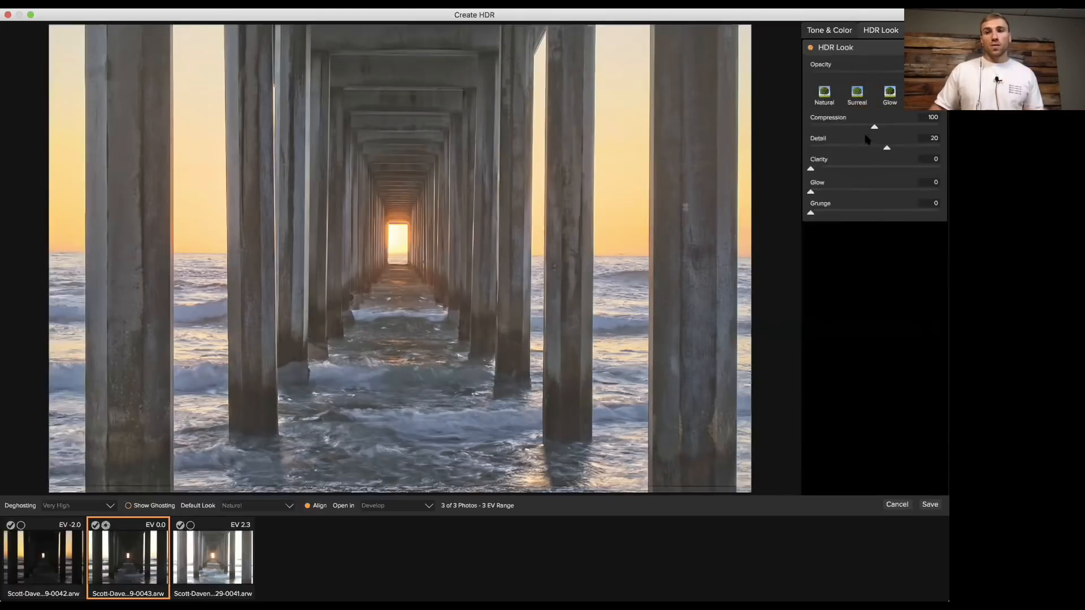
left_click_drag(880, 130, 932, 147)
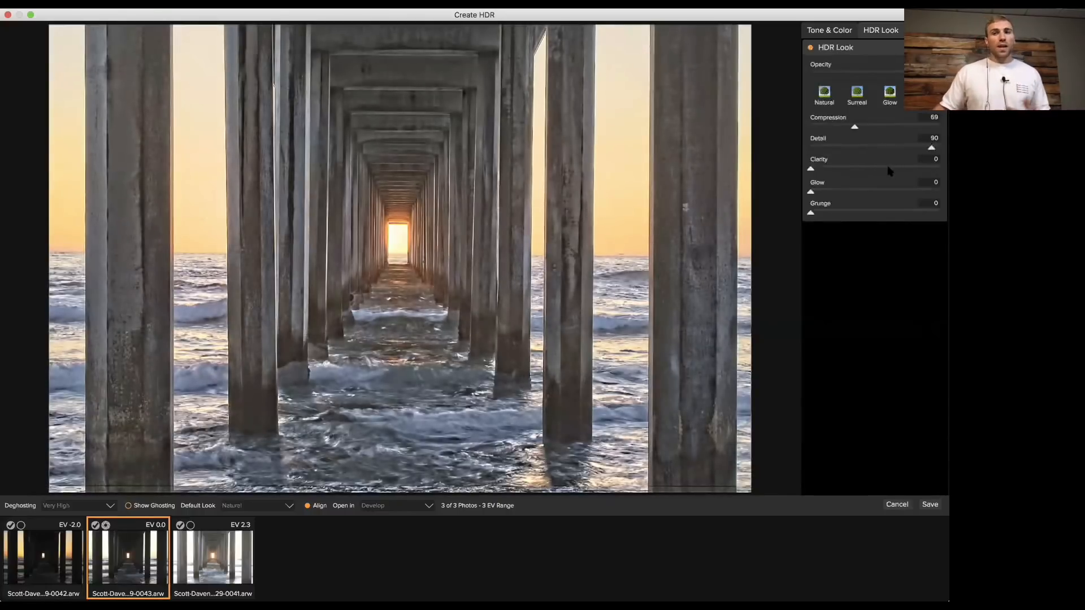
left_click(824, 94)
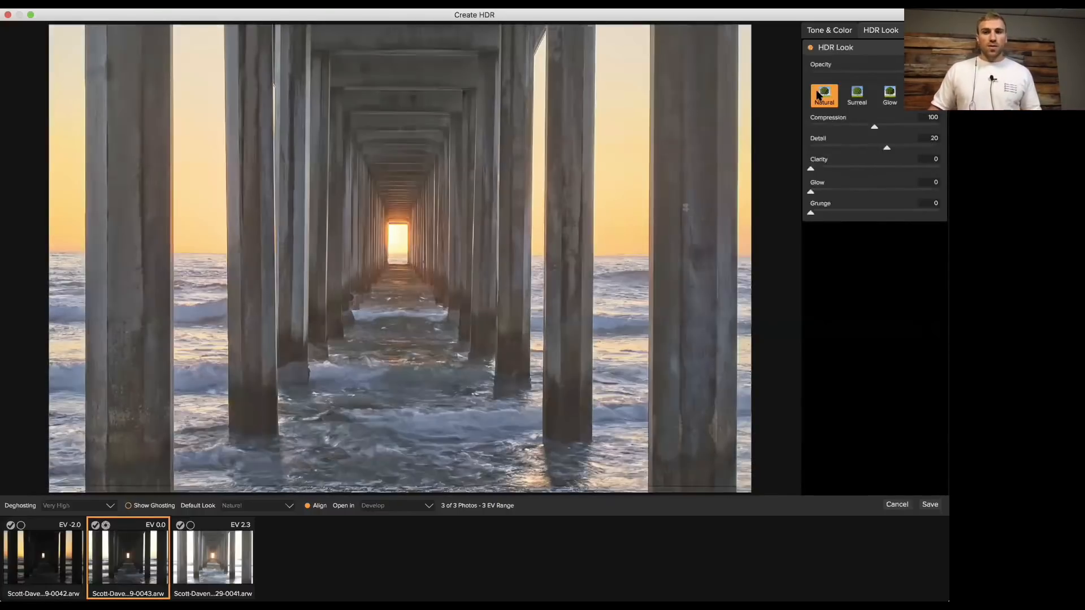
left_click_drag(814, 171, 857, 171)
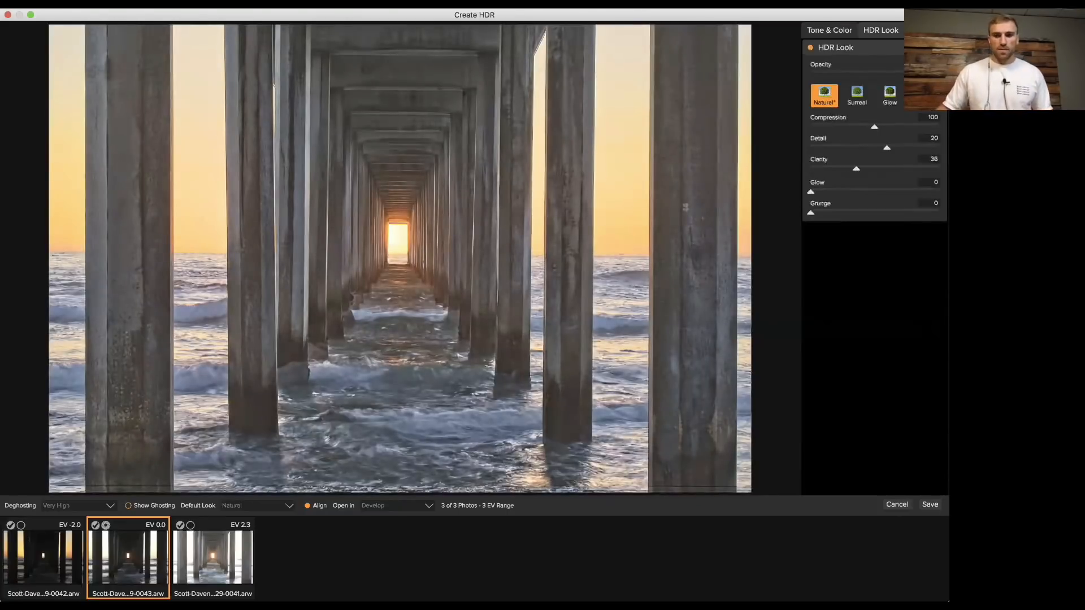
Cancel the HDR merge and collapse the HDR and Pano folders in the cataloged folder list
left_click(897, 504)
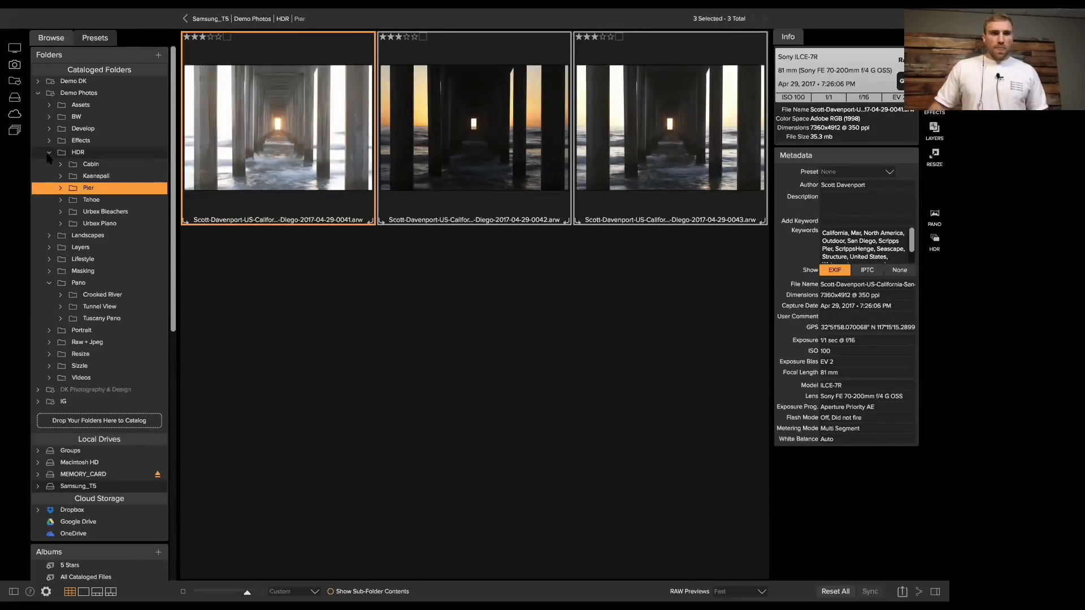
left_click(49, 152)
left_click(49, 212)
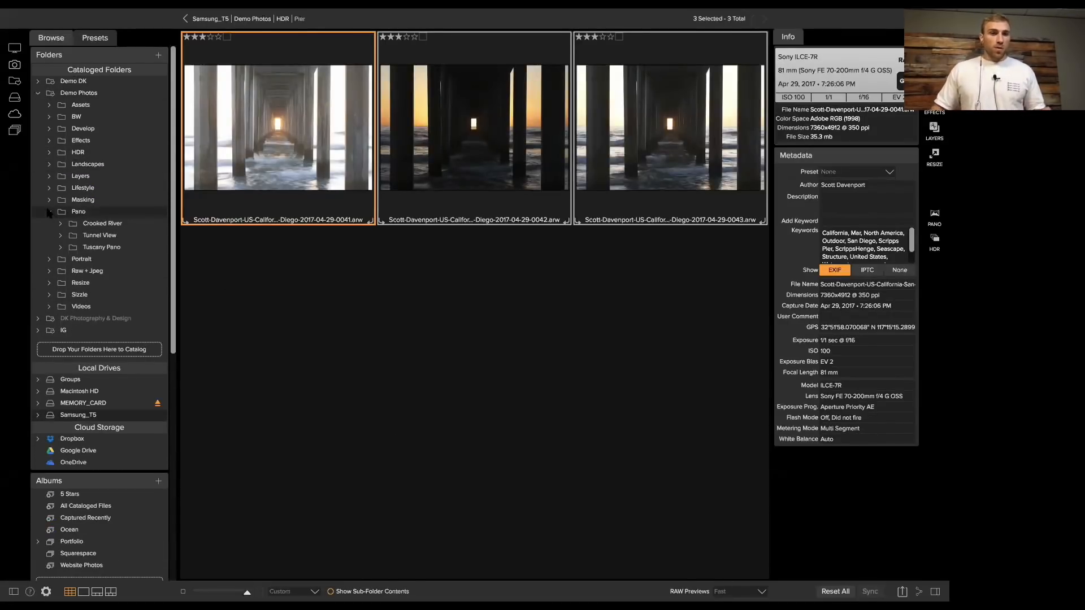
Look through the Effects folder, then open the photo of the woman in a brown sweater from Portrait > Headshots for editing in Effects
left_click(89, 141)
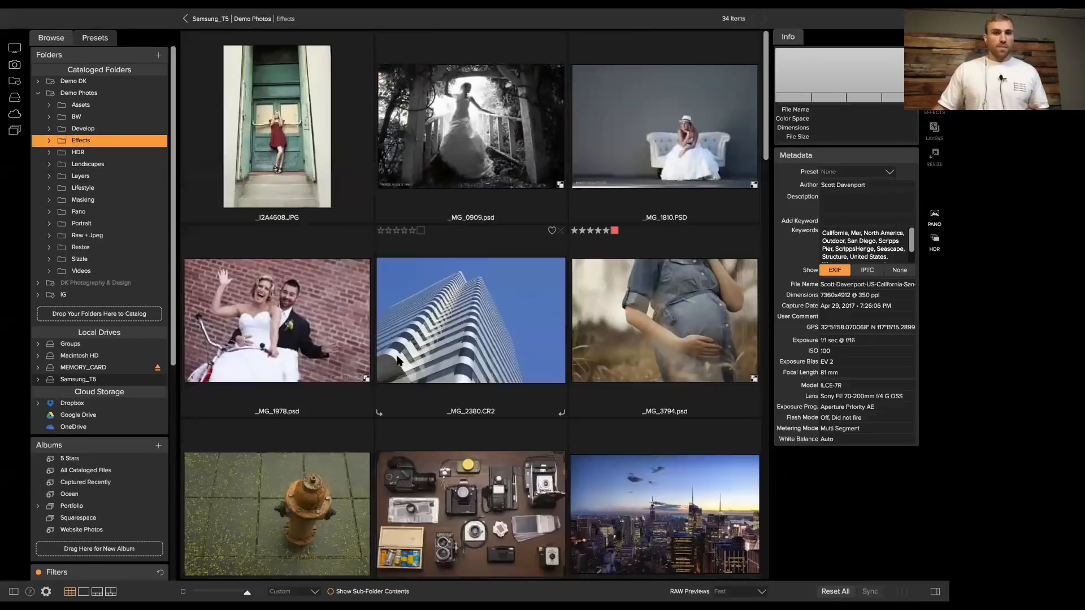
scroll(439, 358, "down", 15)
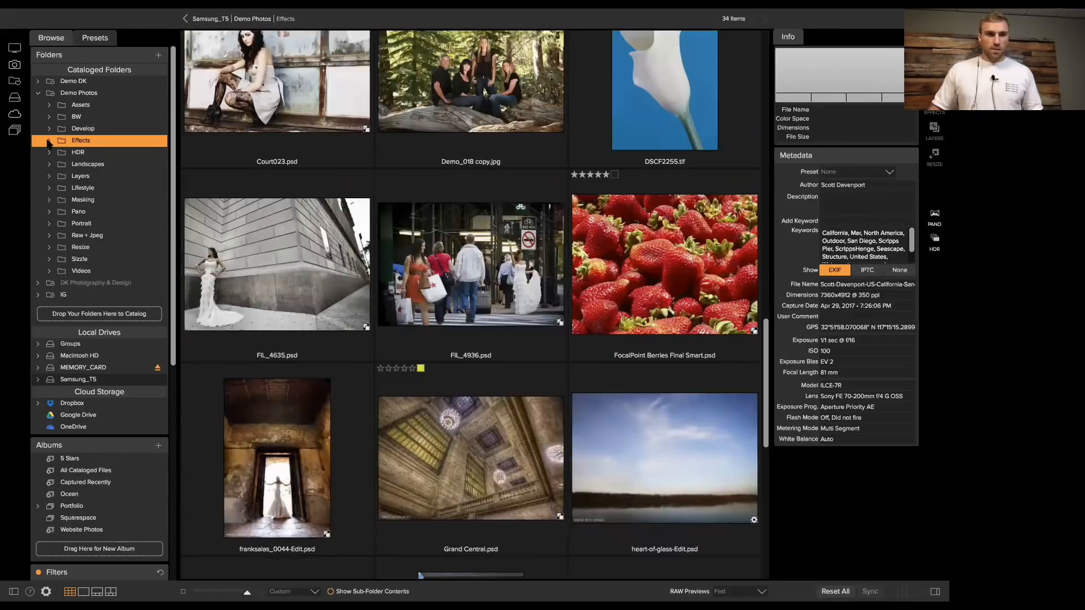
left_click(80, 223)
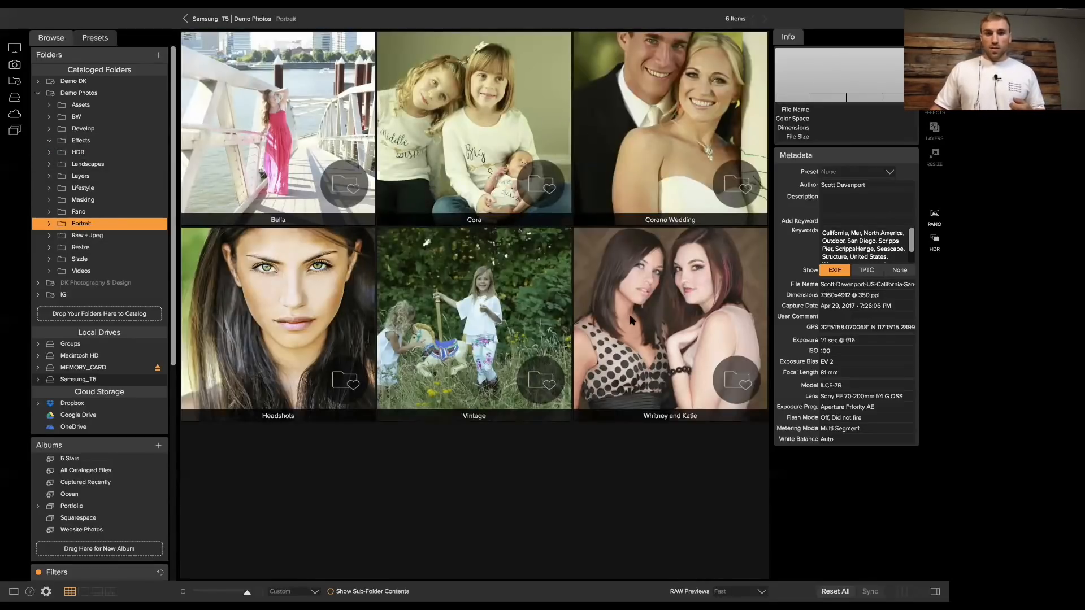
left_click(275, 309)
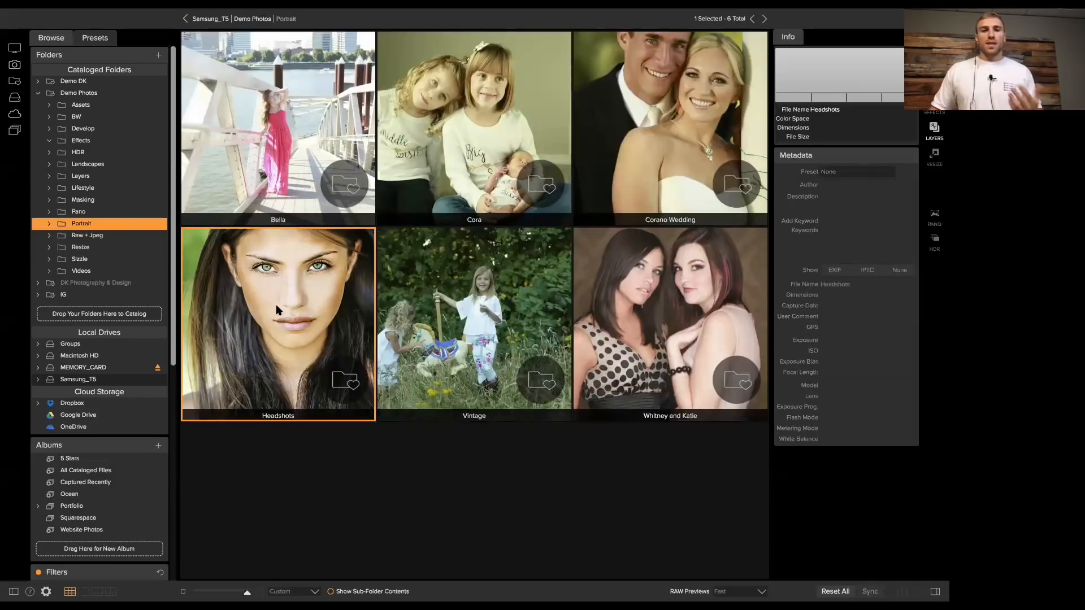
double_click(277, 310)
left_click(468, 134)
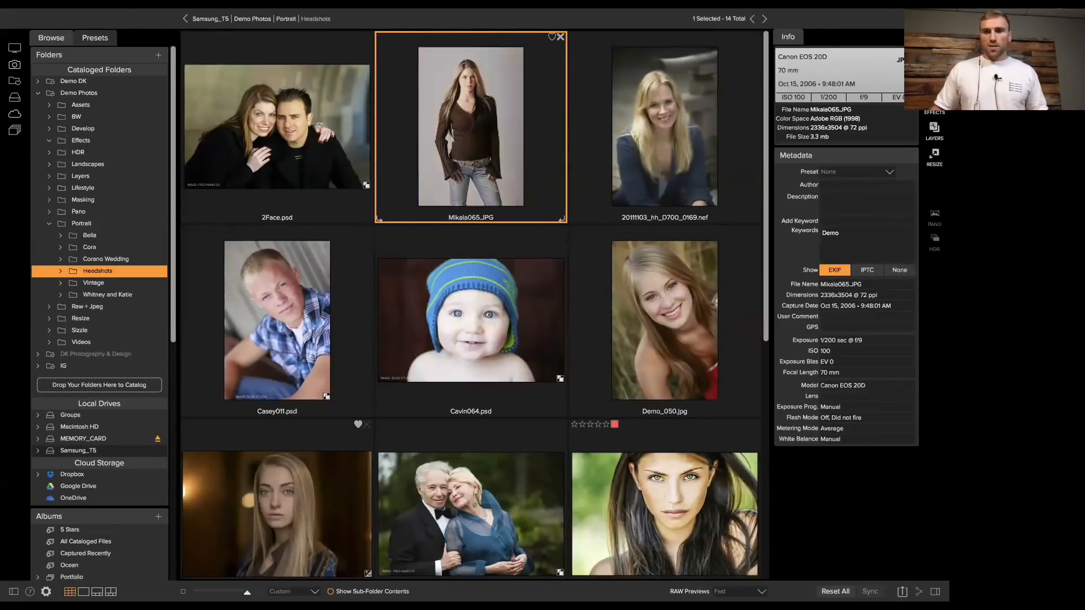
left_click(934, 80)
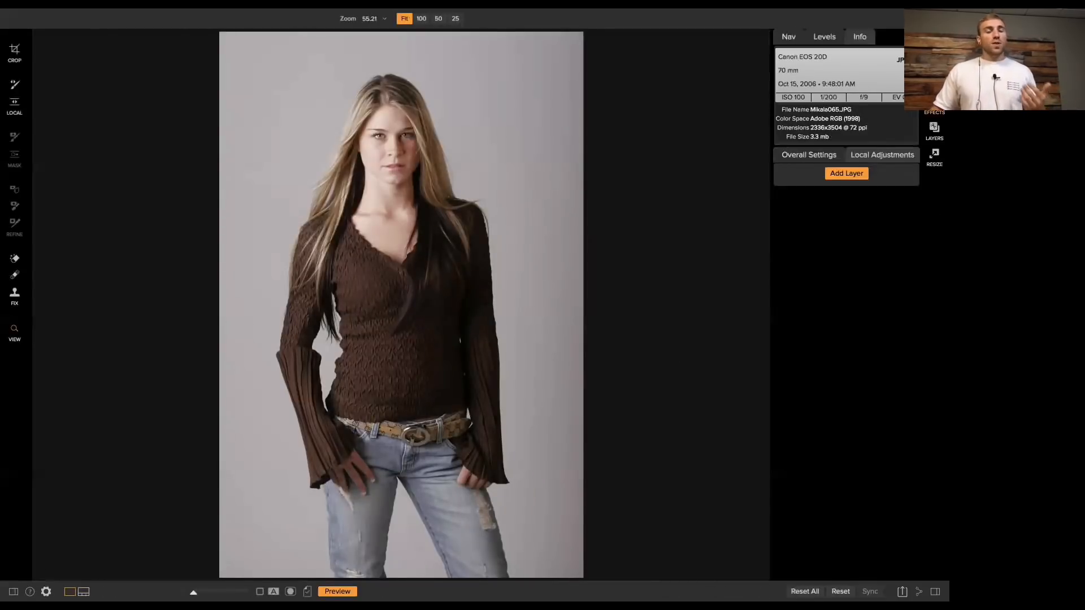
Compare the Faded & Matte presets as enlarged full-screen previews and apply Matte 3 to the portrait
left_click(13, 592)
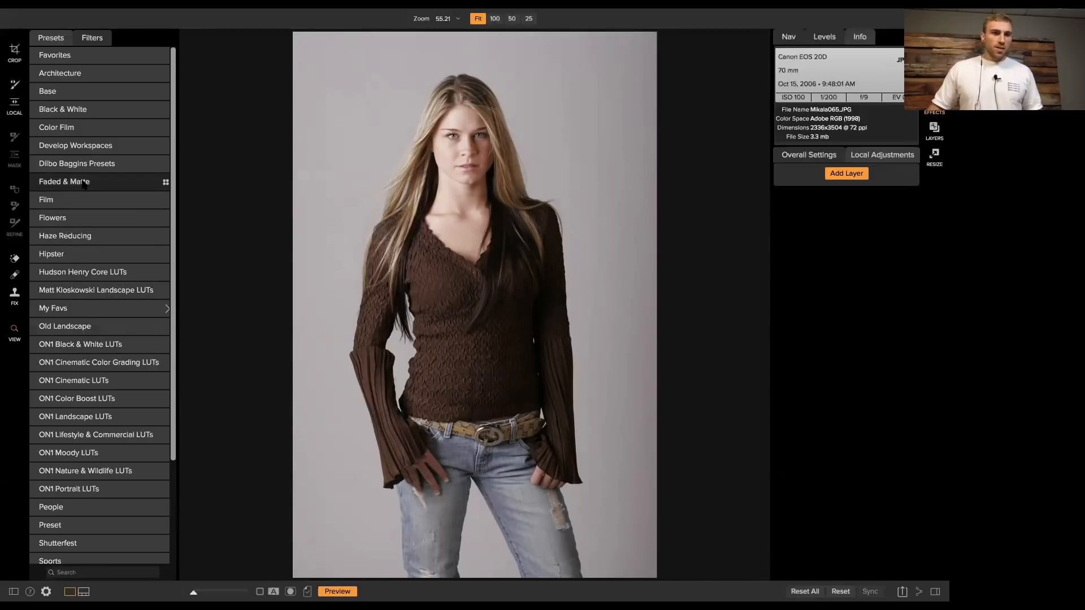
left_click(84, 182)
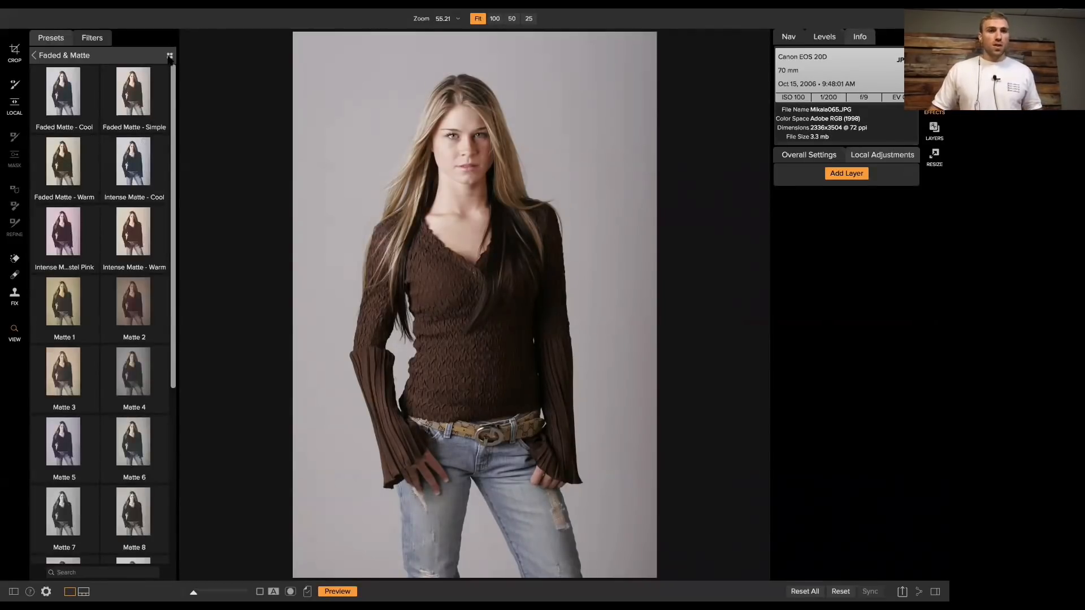
left_click(169, 56)
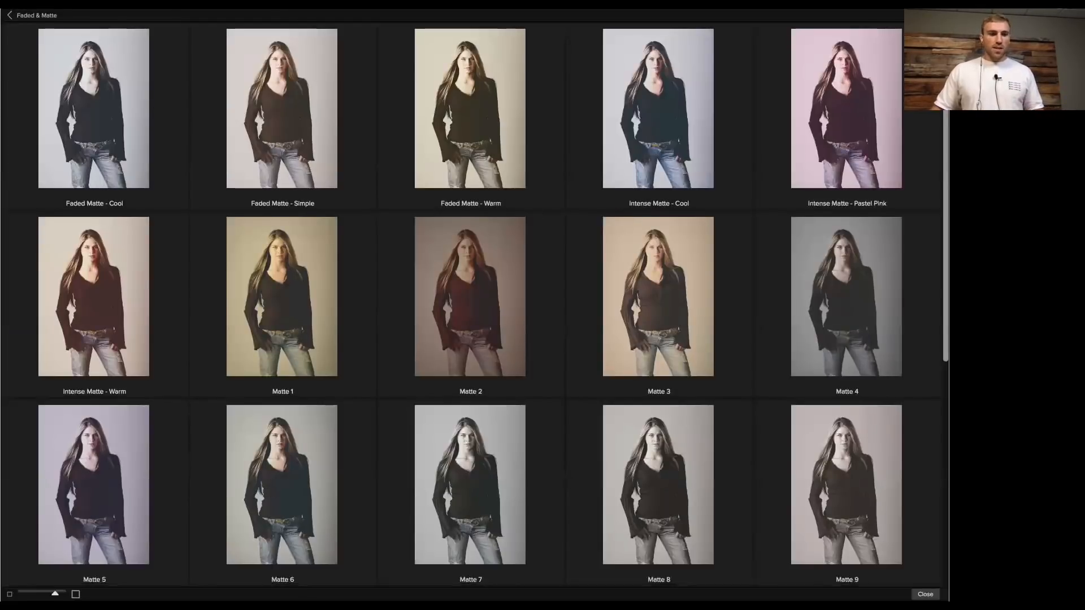
left_click_drag(55, 594, 65, 594)
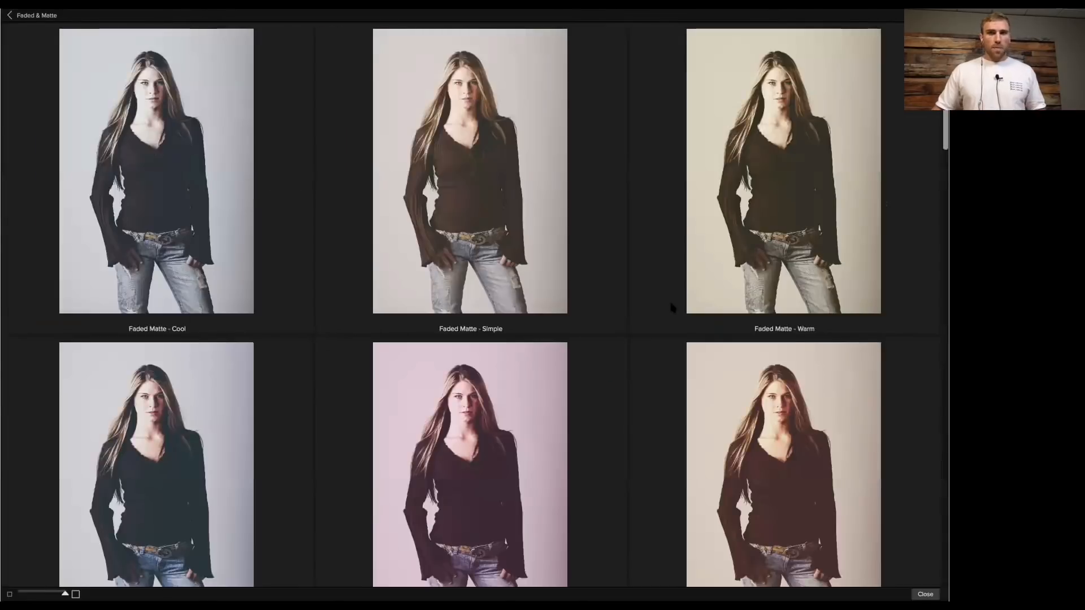
scroll(658, 306, "down", 1)
scroll(657, 308, "down", 5)
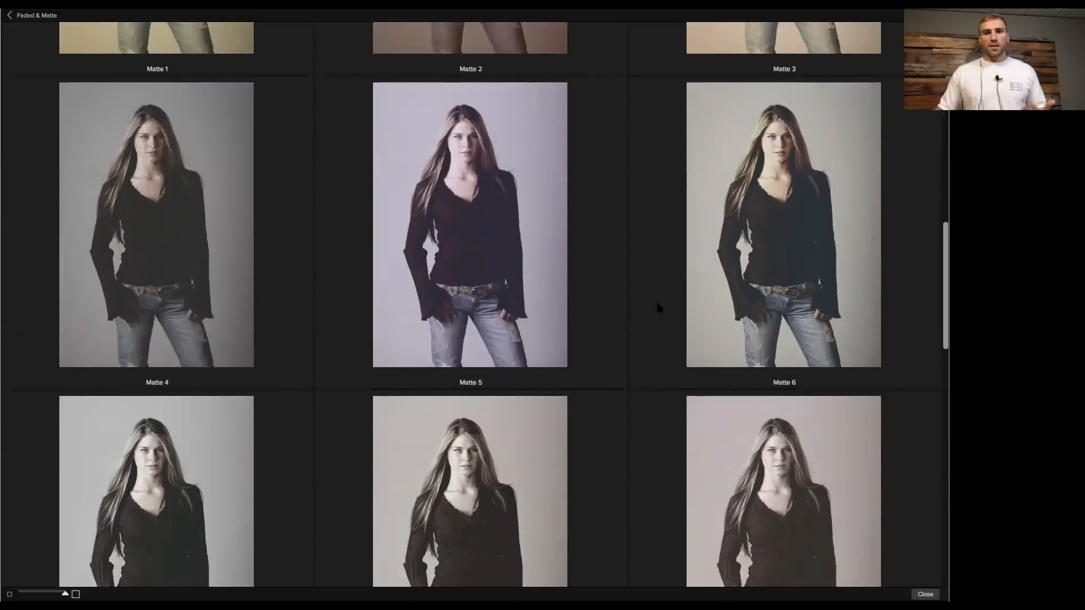
left_click(785, 231)
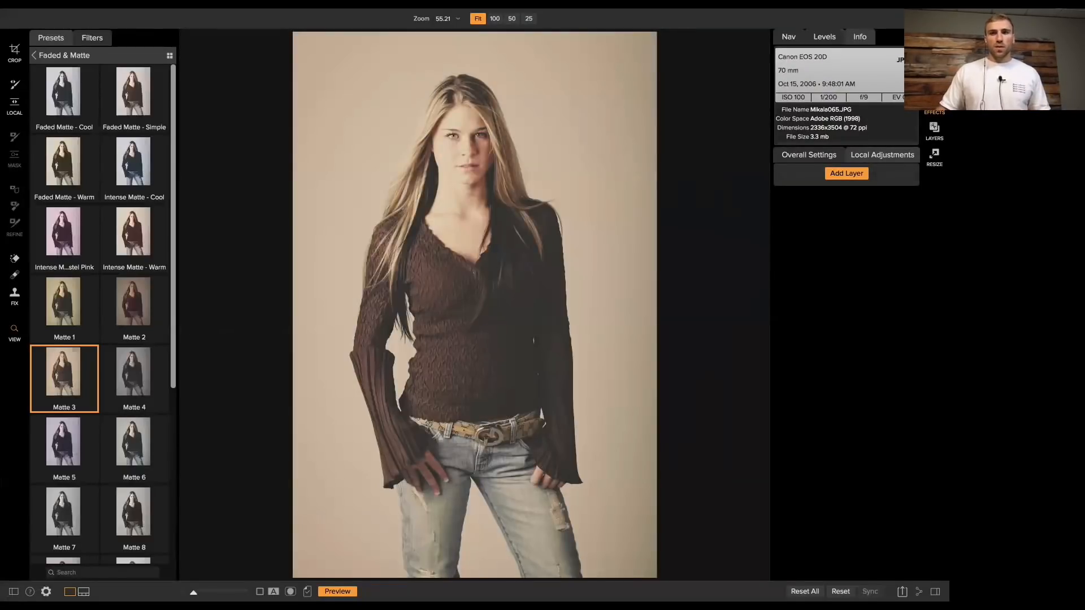
Review the preset's filters in Overall Settings, collapsing Sunshine, Vignette, Split Tone and Tone Enhancer
left_click(808, 157)
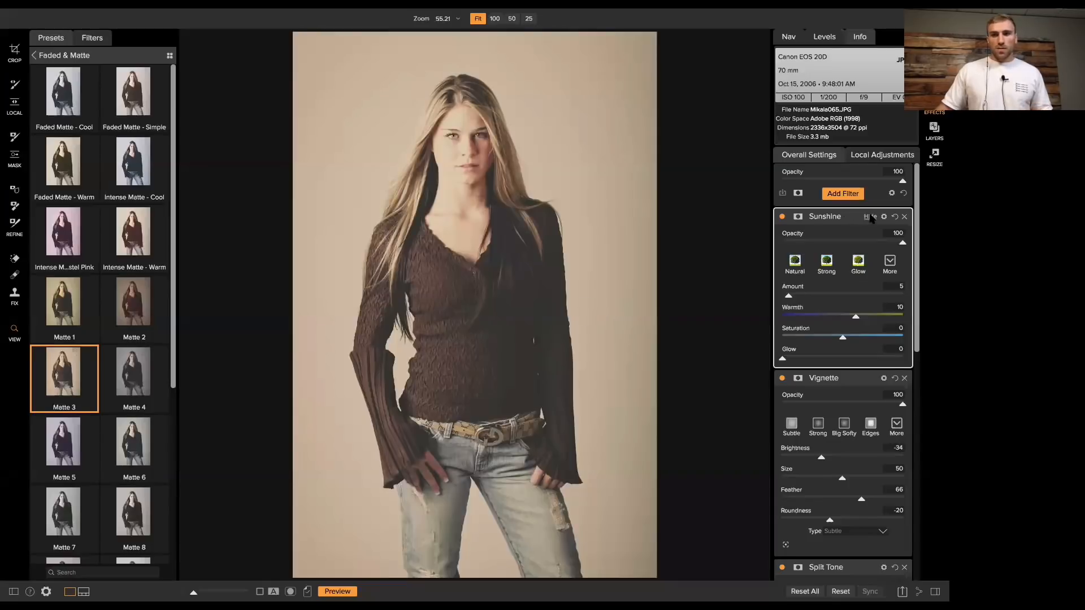
left_click(870, 217)
left_click(871, 236)
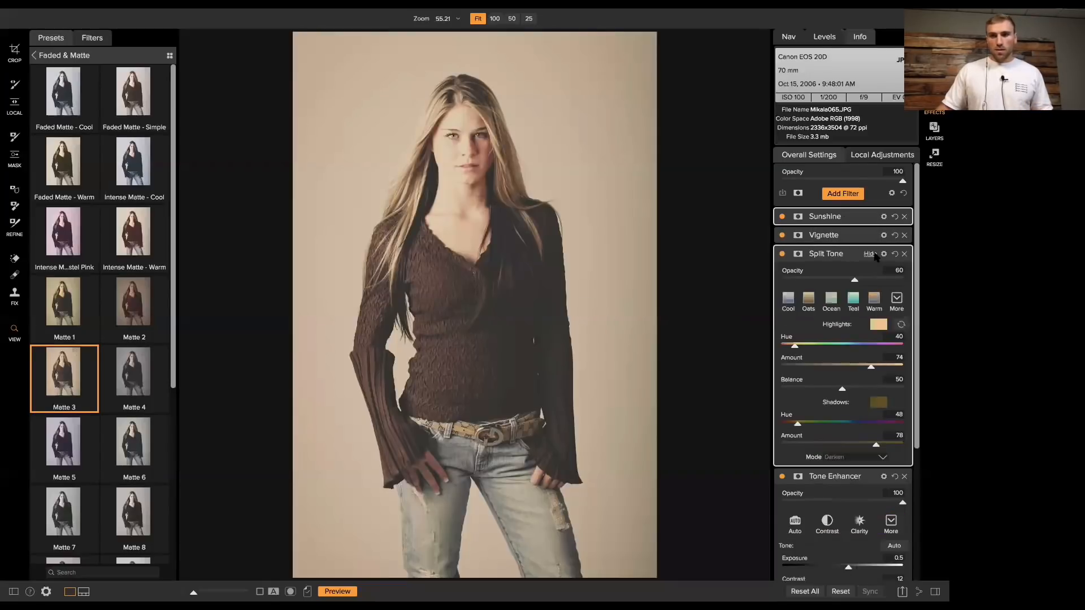
left_click(876, 254)
left_click(876, 273)
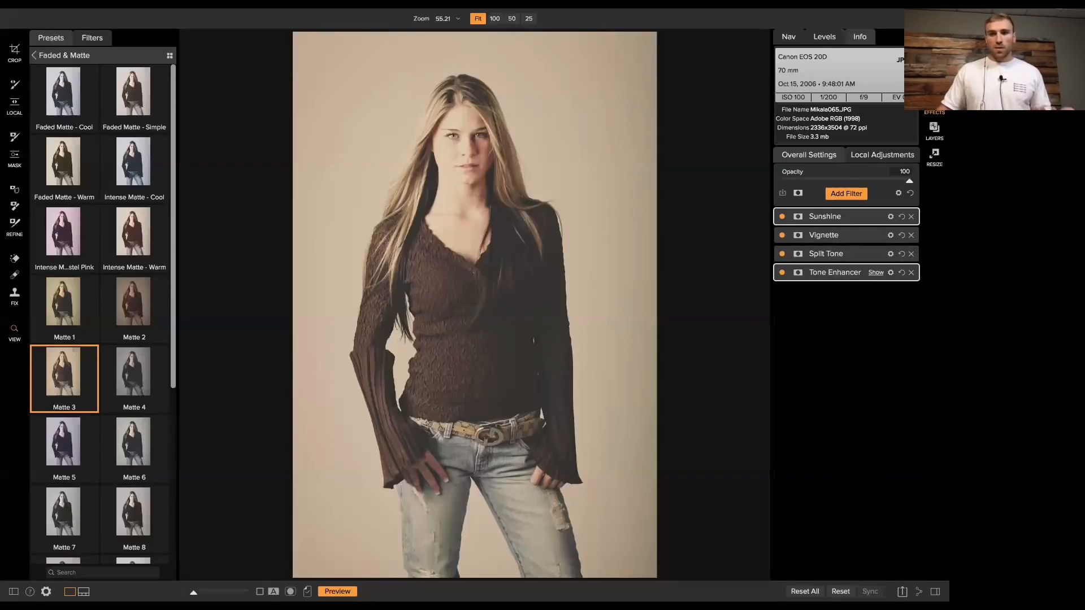
Try lowering the Tone Enhancer filter's Exposure to -0.35, then undo the change
left_click(877, 273)
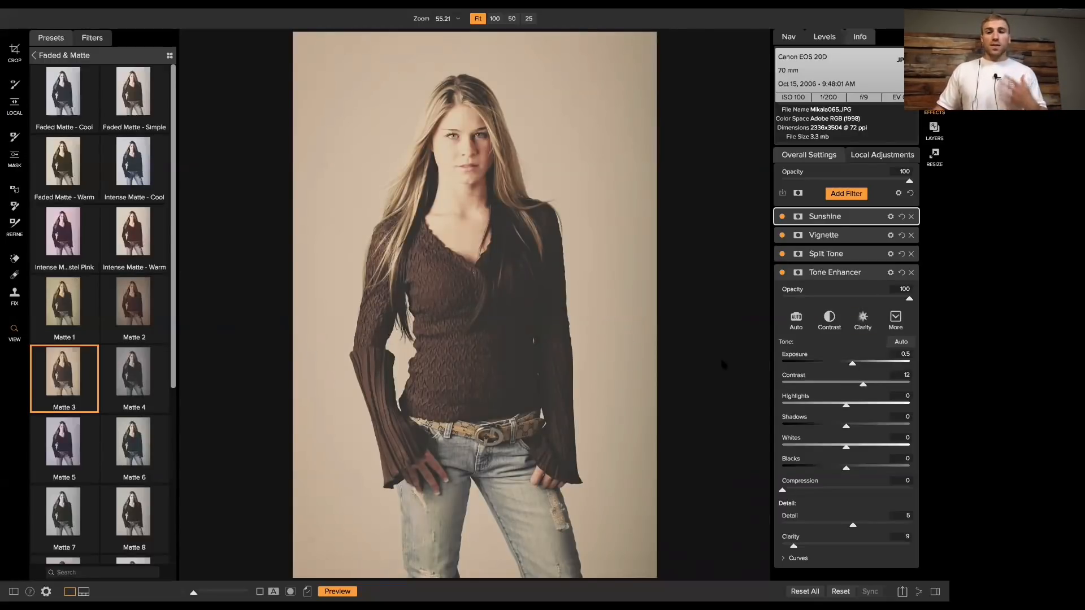
mouse_move(852, 365)
left_mouse_down()
mouse_move(811, 366)
mouse_move(862, 365)
mouse_move(842, 364)
left_mouse_up()
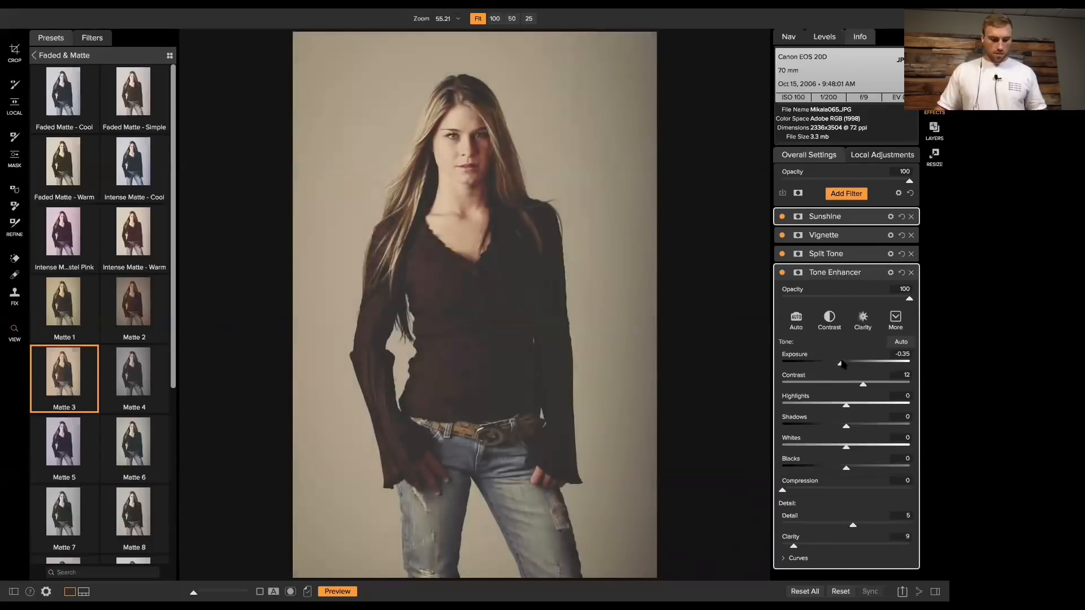
key("super+z")
Compare the portrait with and without Split Tone, try raising that filter's opacity, and collapse Split Tone and Tone Enhancer
left_click(782, 255)
left_click(783, 255)
left_click(874, 254)
left_click_drag(855, 280, 867, 282)
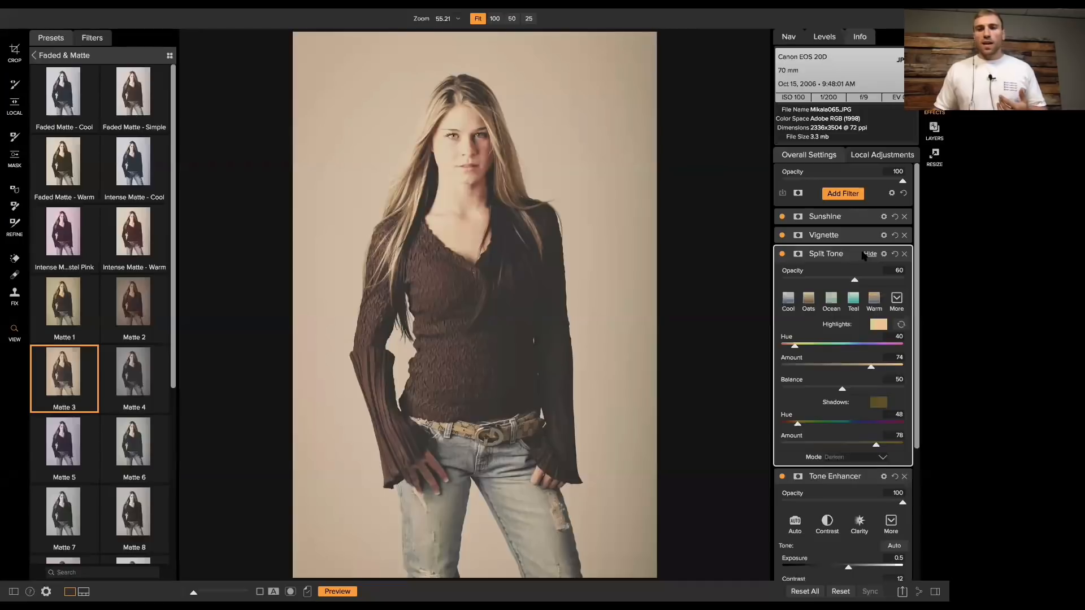
left_click(870, 255)
left_click(872, 274)
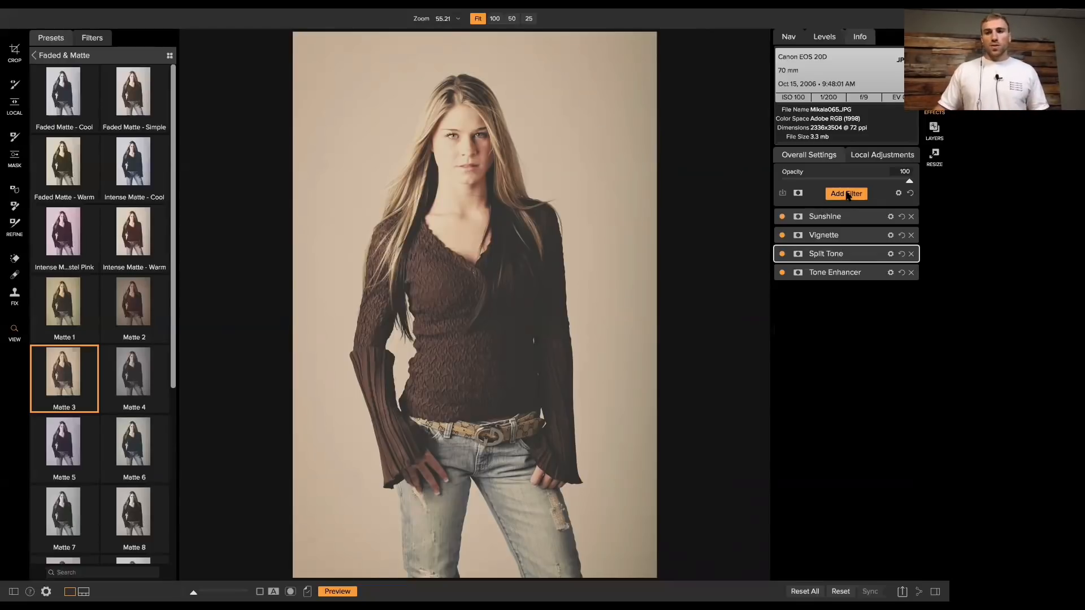
Add a Dynamic Contrast filter to the portrait and compare the photo with it off and on
left_click(846, 194)
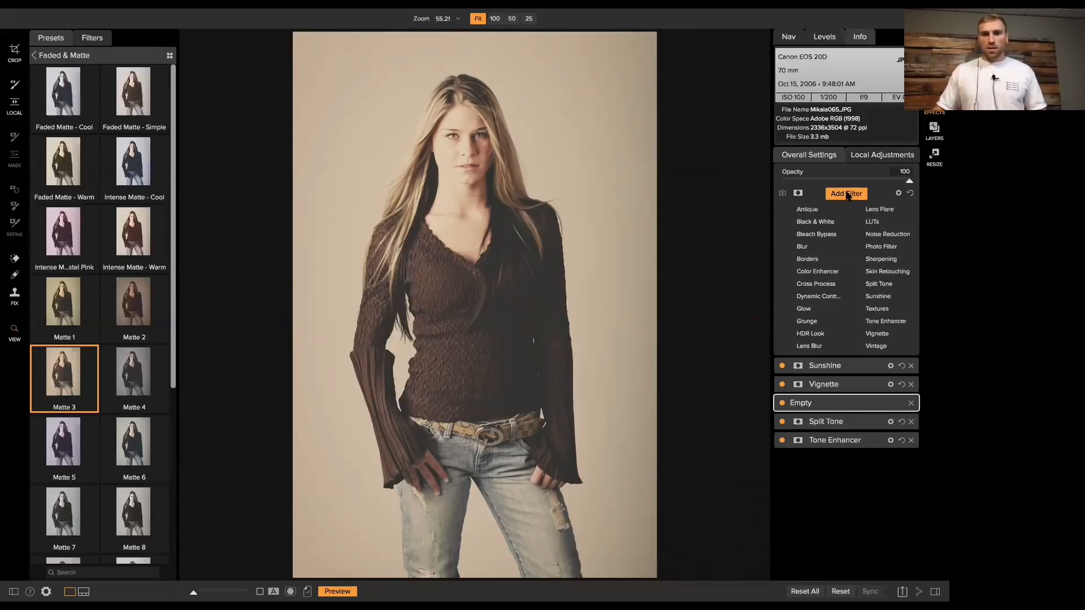
left_click(818, 296)
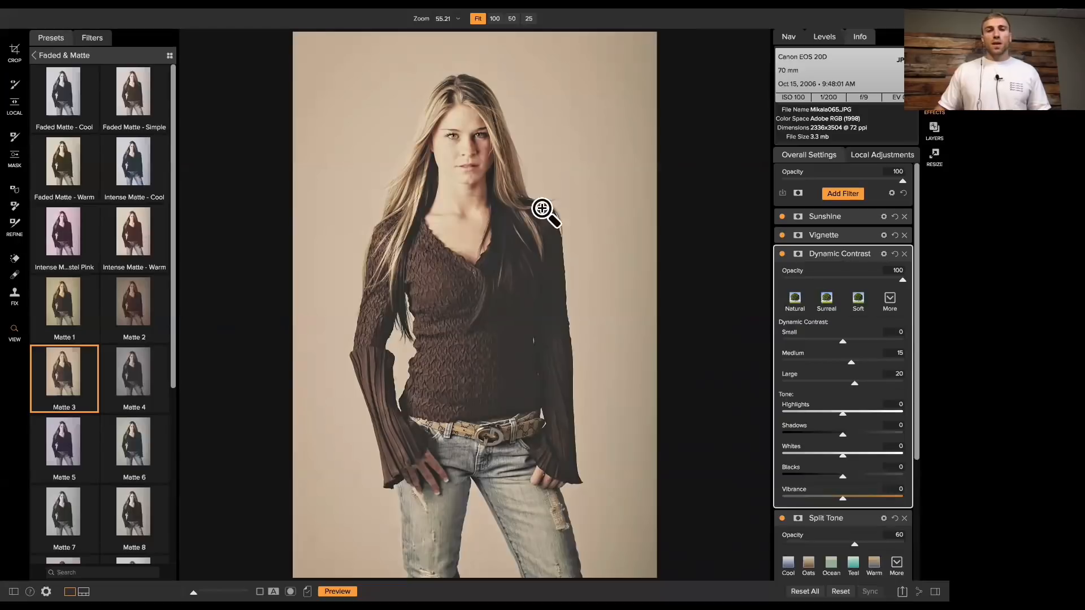
left_click(782, 254)
left_click(783, 254)
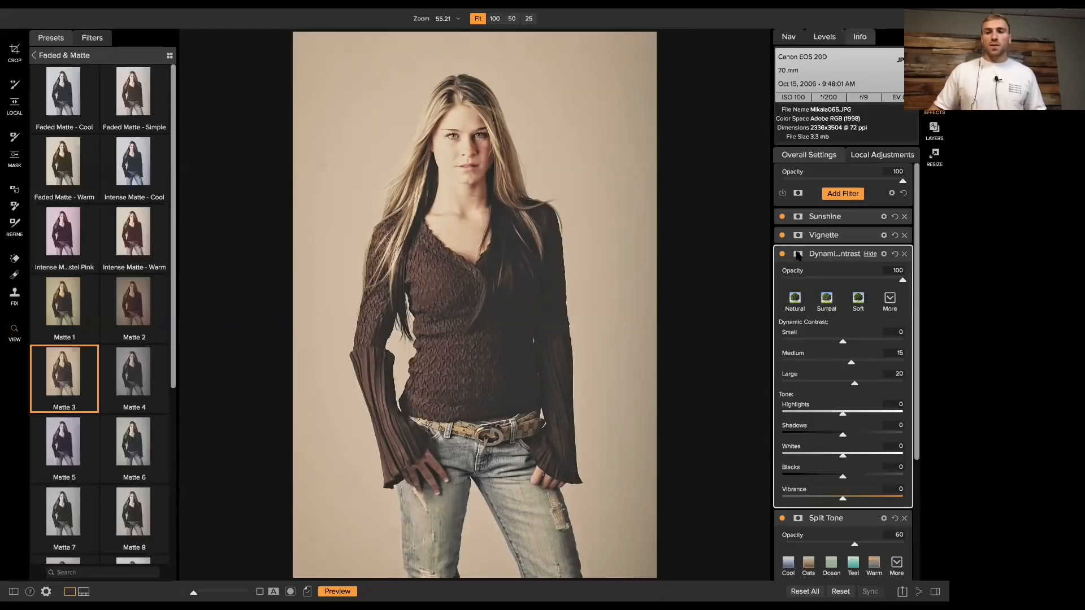
Mask Dynamic Contrast out of the background around the woman with the size 800 brush, checking the mask view and toggling the filter
left_click(798, 254)
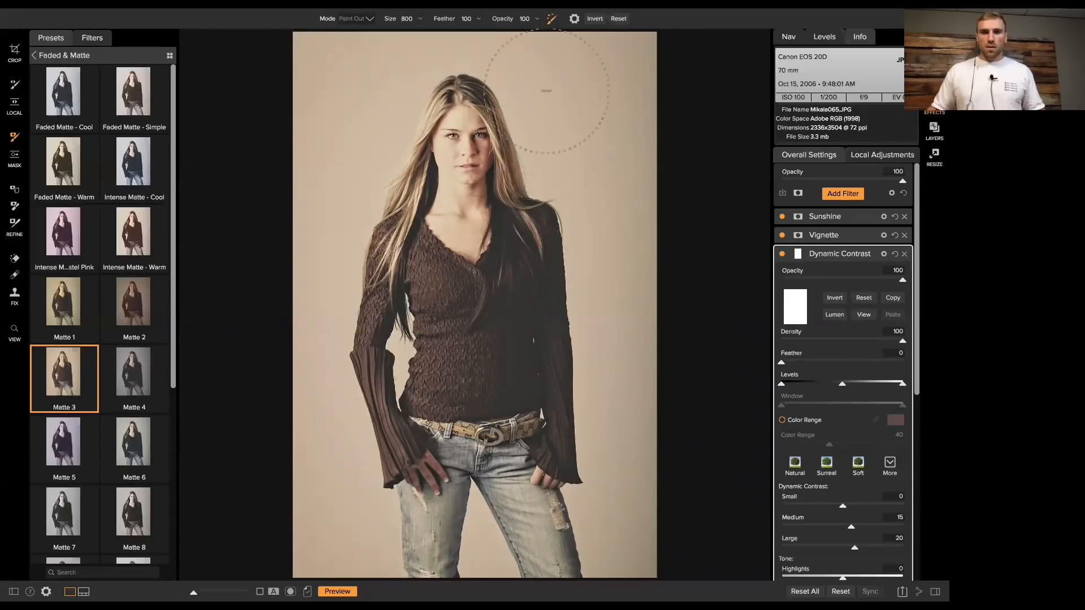
left_click_drag(499, 54, 543, 68)
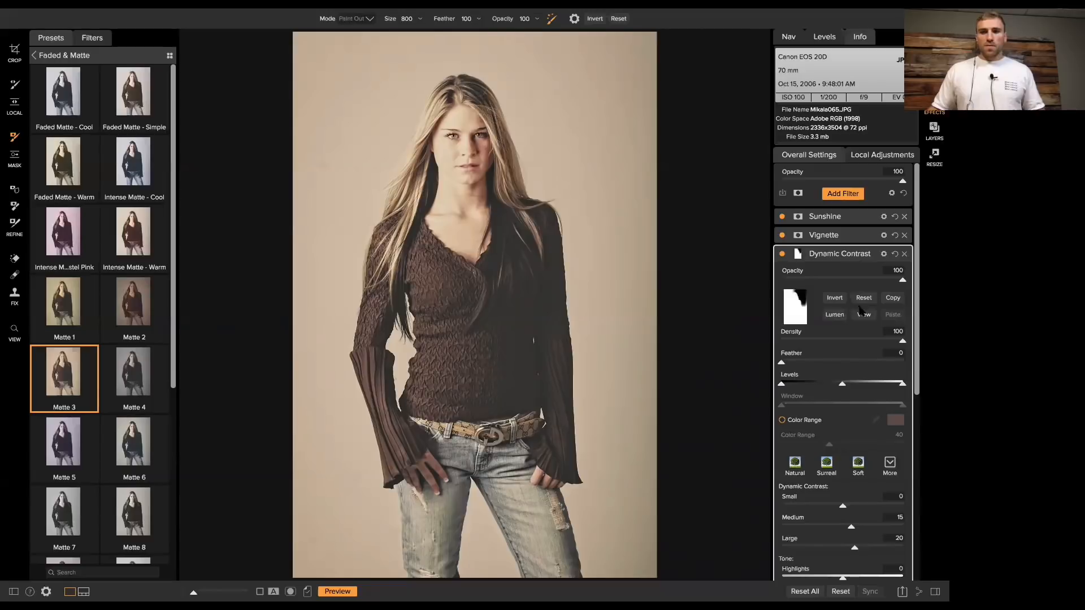
left_click(864, 315)
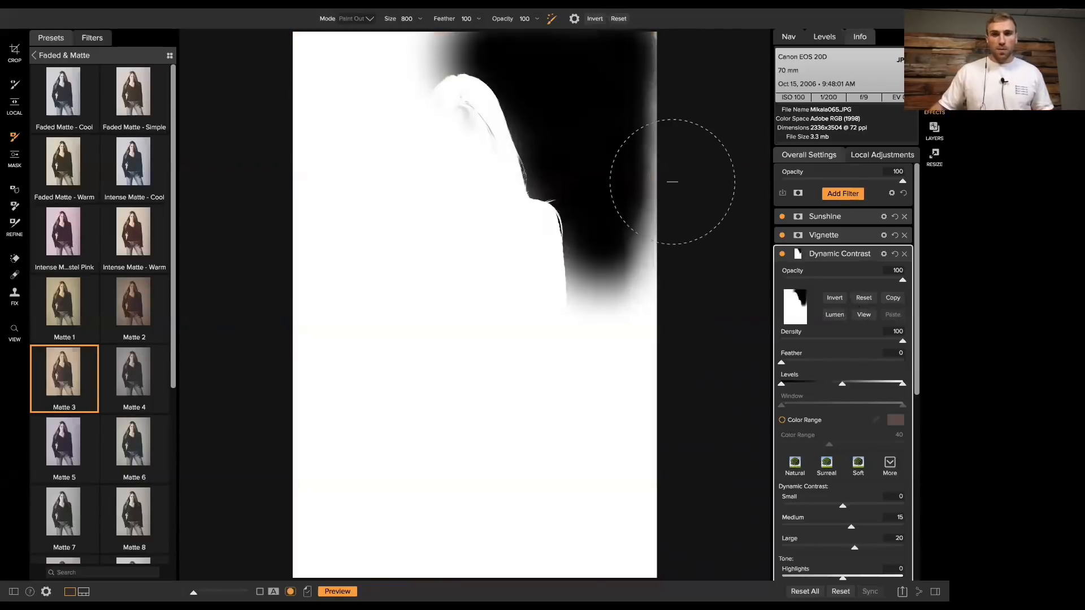
mouse_move(644, 66)
left_mouse_down()
mouse_move(642, 187)
mouse_move(620, 231)
mouse_move(610, 338)
mouse_move(614, 251)
mouse_move(613, 347)
mouse_move(614, 240)
mouse_move(614, 347)
mouse_move(605, 327)
mouse_move(633, 330)
mouse_move(640, 391)
mouse_move(642, 243)
mouse_move(617, 418)
mouse_move(613, 363)
mouse_move(626, 525)
mouse_move(637, 438)
mouse_move(659, 517)
mouse_move(631, 542)
mouse_move(607, 506)
mouse_move(596, 527)
left_mouse_up()
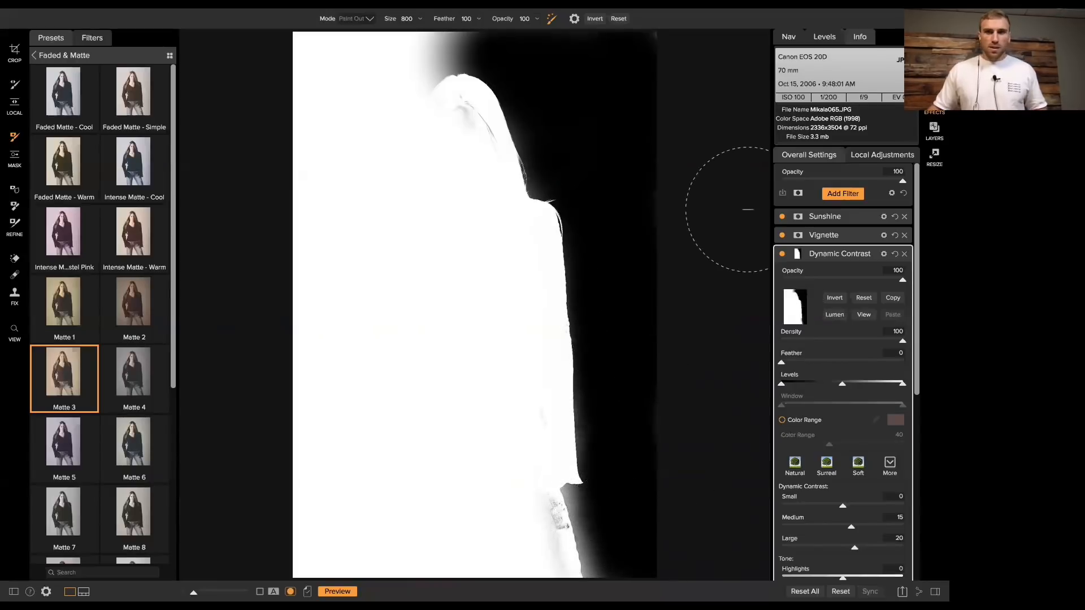
mouse_move(574, 53)
left_mouse_down()
mouse_move(414, 43)
mouse_move(328, 73)
mouse_move(285, 116)
mouse_move(306, 29)
mouse_move(385, 38)
mouse_move(350, 124)
mouse_move(375, 118)
mouse_move(255, 269)
mouse_move(273, 296)
mouse_move(313, 288)
mouse_move(312, 443)
mouse_move(331, 441)
mouse_move(346, 490)
mouse_move(334, 566)
mouse_move(288, 555)
mouse_move(377, 575)
mouse_move(341, 523)
mouse_move(315, 299)
mouse_move(329, 155)
mouse_move(371, 70)
mouse_move(376, 107)
left_mouse_up()
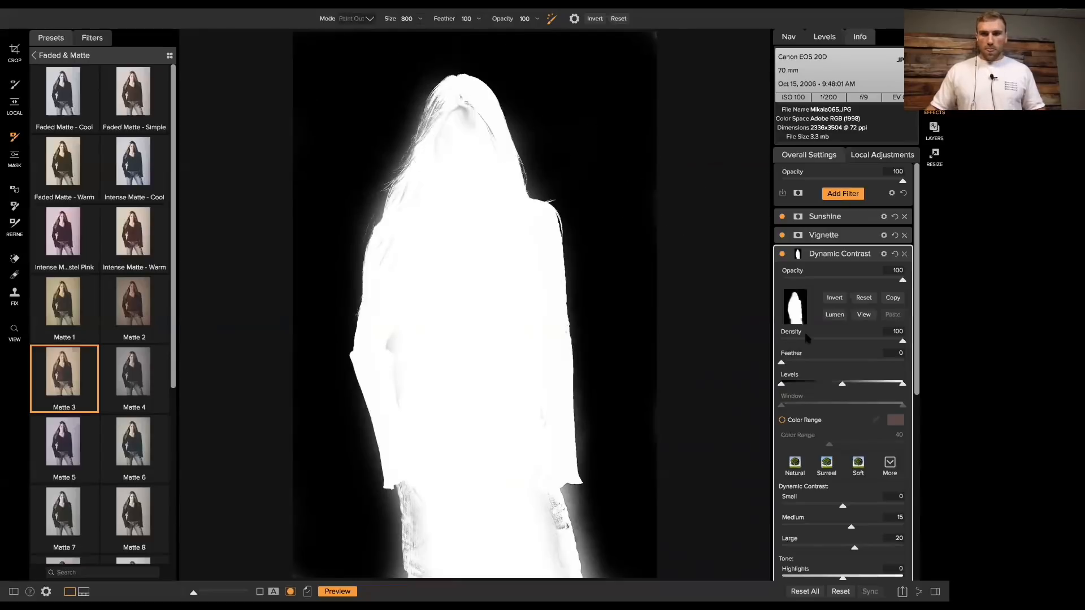
left_click(865, 315)
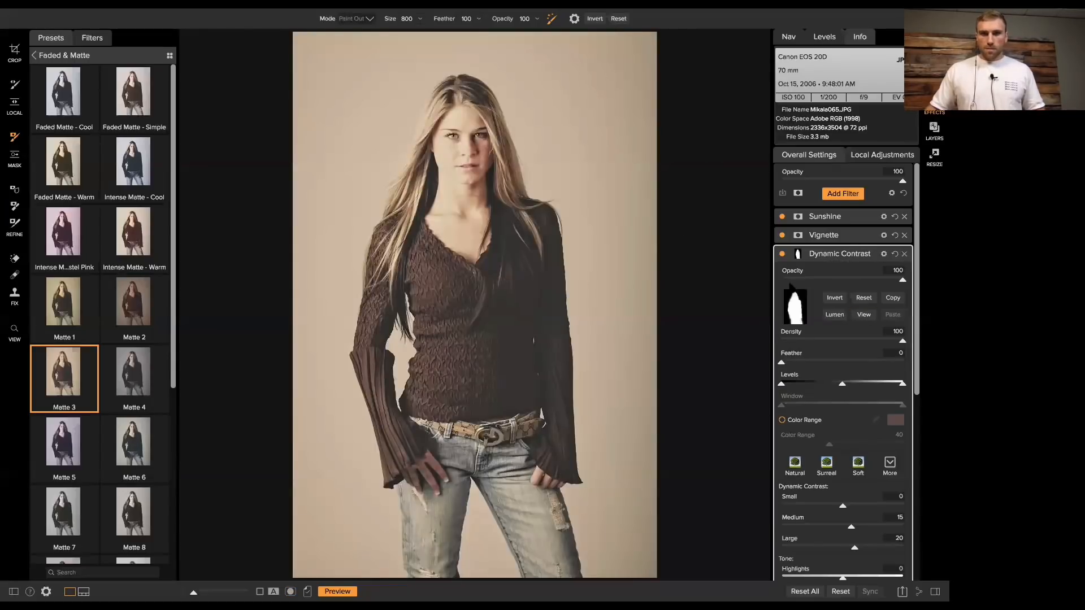
left_click(782, 254)
left_click(782, 254)
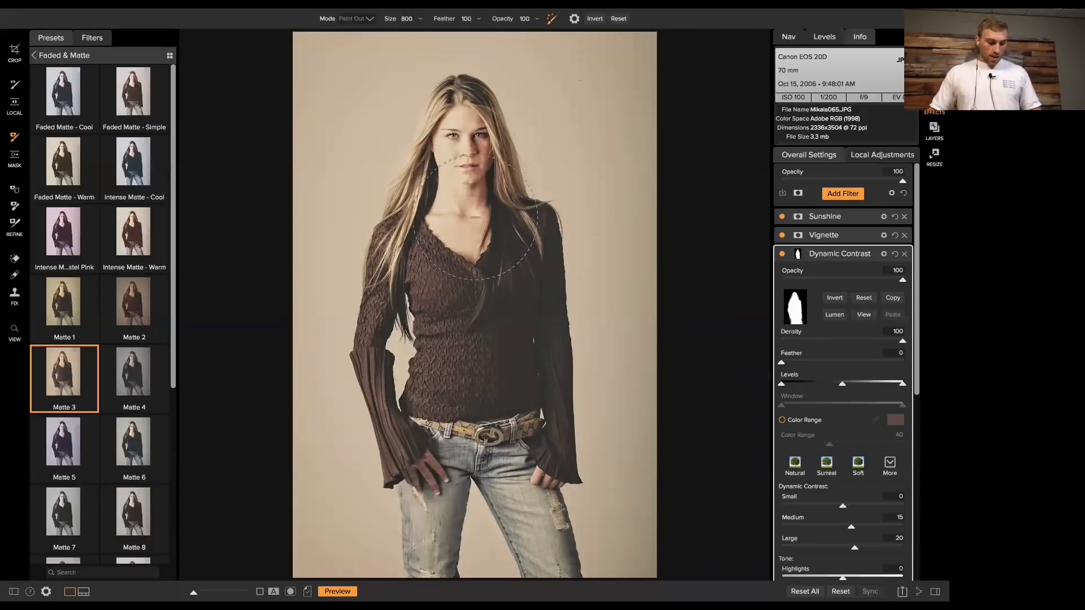
Reduce the masking brush to size 100 and paint Dynamic Contrast out of the woman's facial skin
key("z")
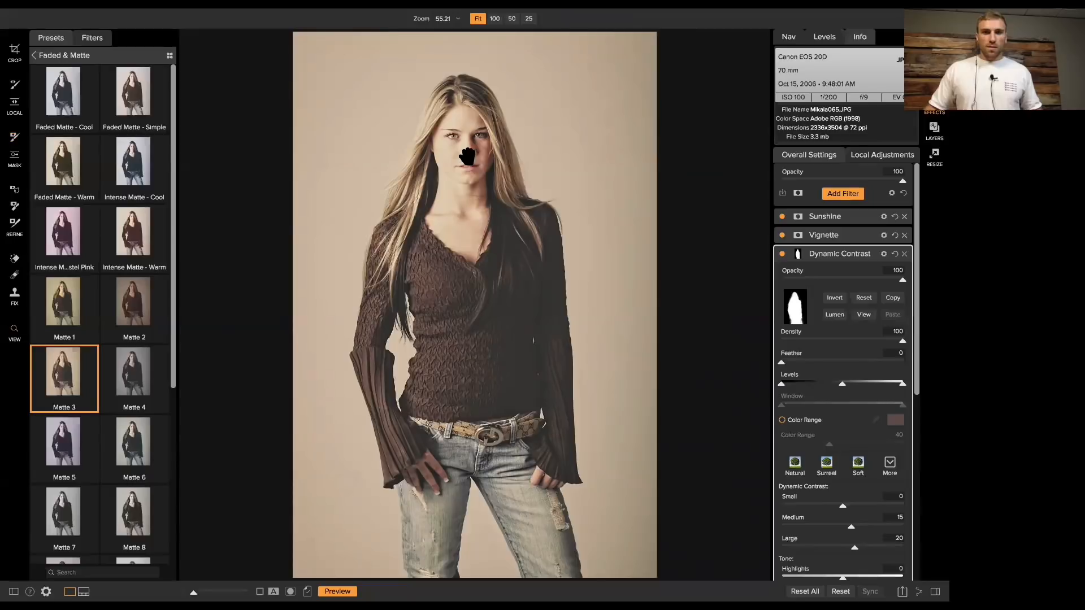
left_click(466, 161)
key("b")
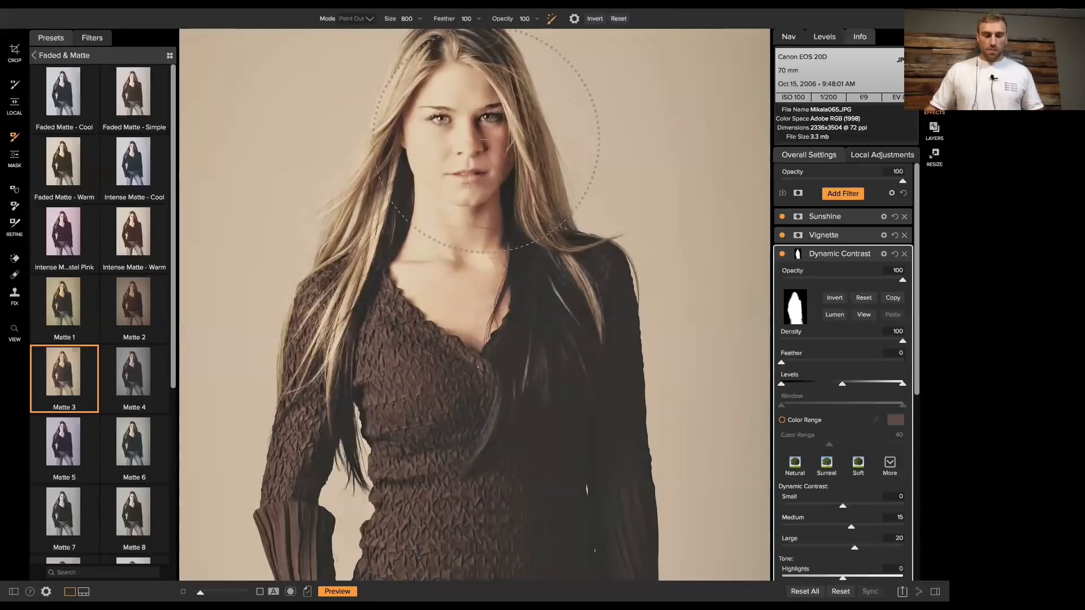
key("bracketleft")
key("bracketleft")
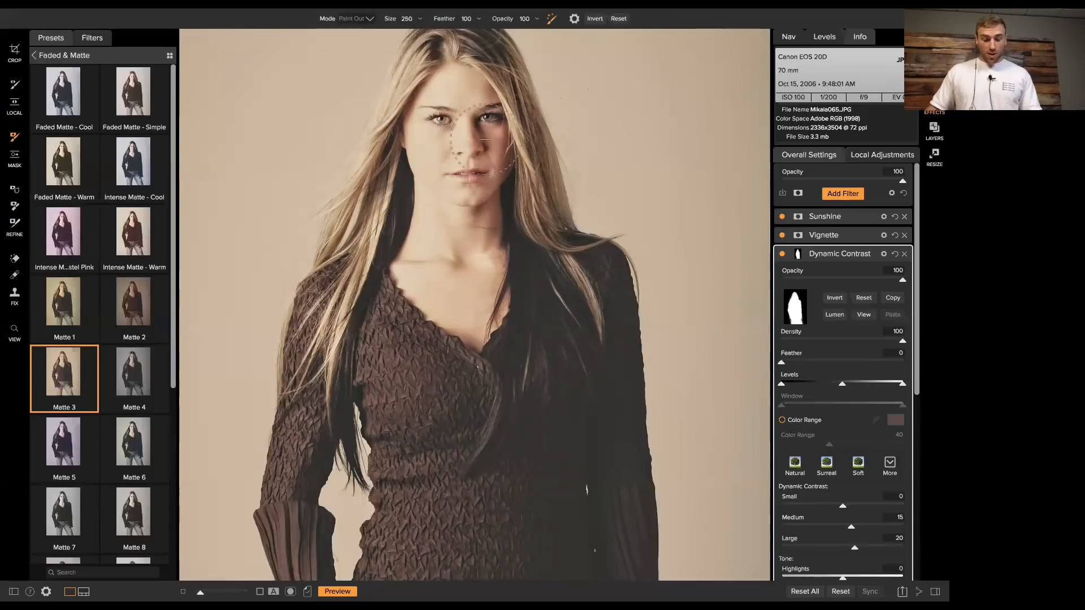
key("bracketleft")
key("bracketleft")
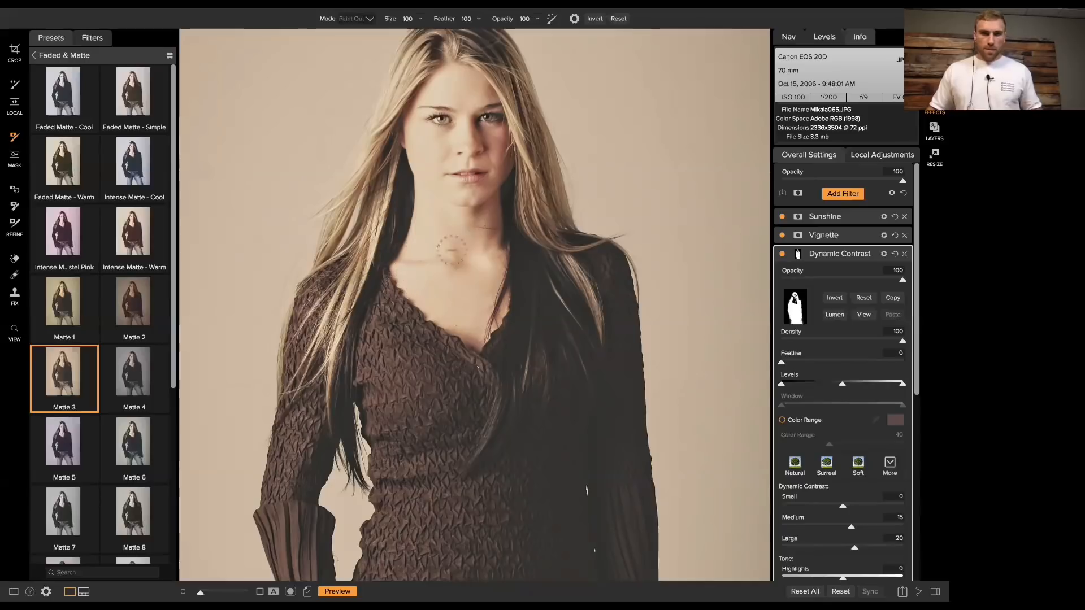
Fit the whole portrait in view and compare it with Dynamic Contrast off and on
key("z")
left_click(460, 237)
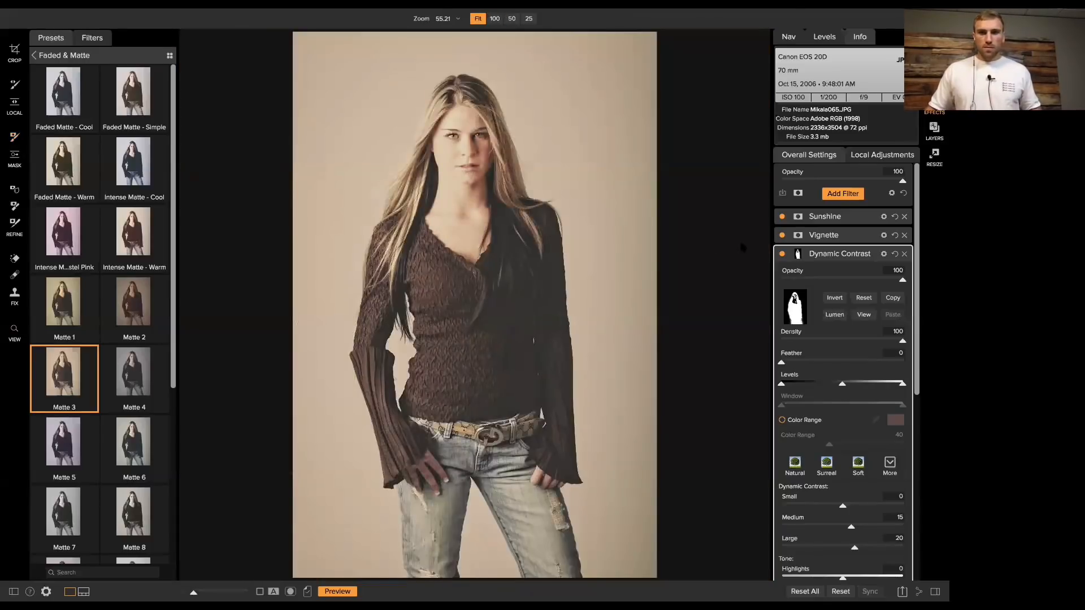
left_click(783, 254)
left_click(783, 254)
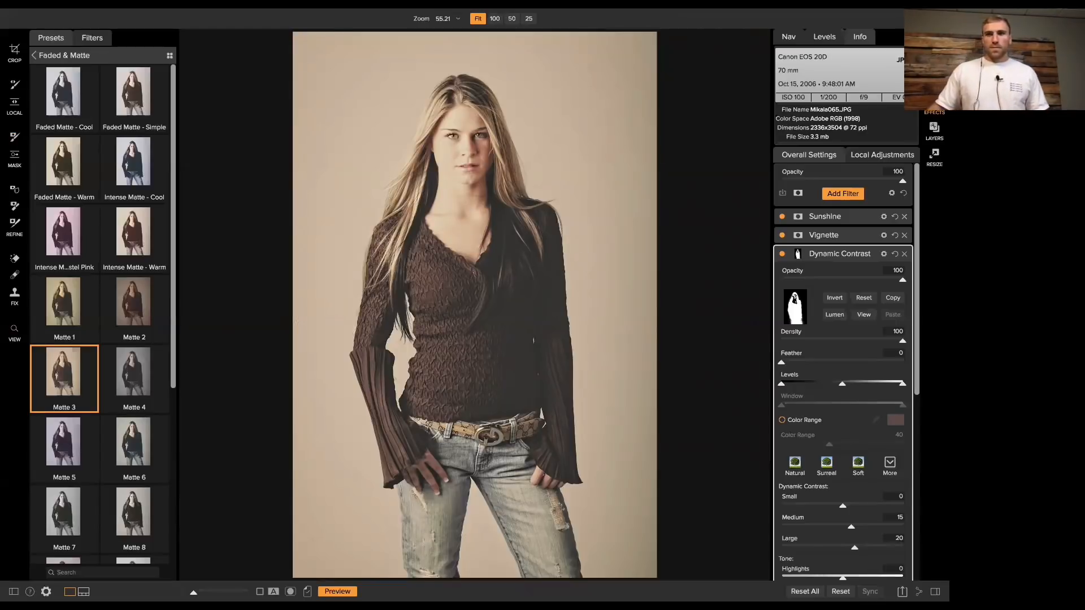
Return to Browse and open the Pacific City Comp folder inside Demo Photos' Layers folder
key("g")
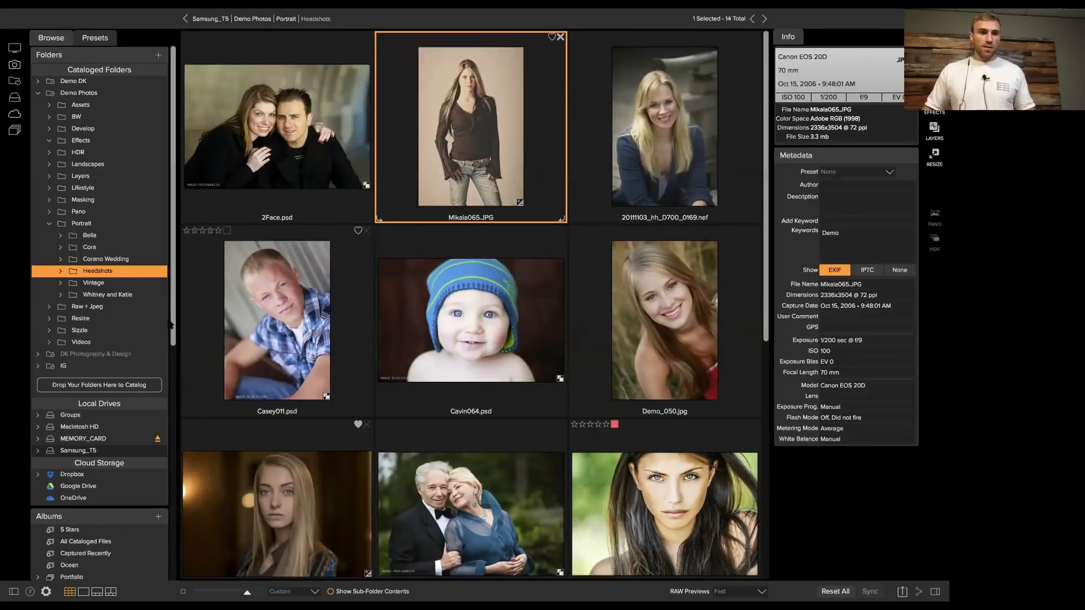
left_click(92, 176)
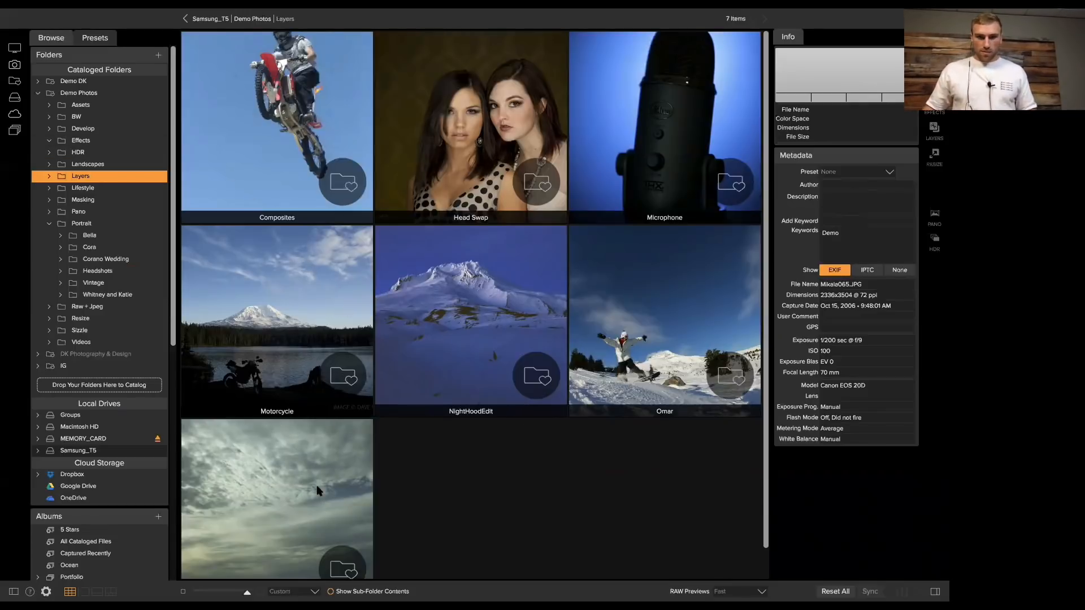
scroll(315, 462, "down", 1)
double_click(293, 404)
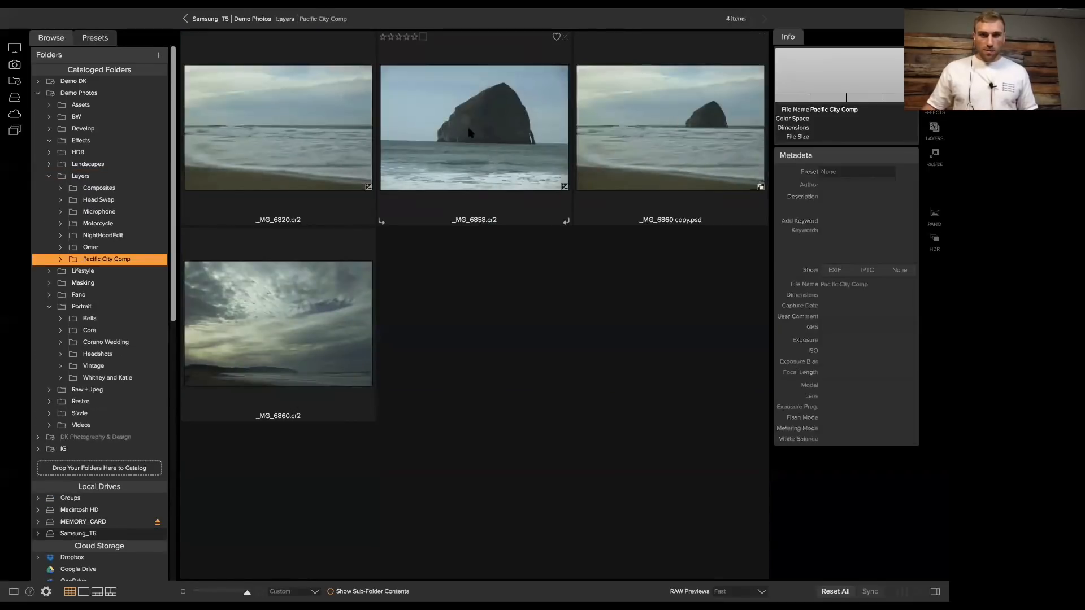
Open _MG_6860 copy.psd and _MG_6860.cr2 together in Layers, adding them as layers of one document
left_click(695, 163)
left_click(291, 304, "super")
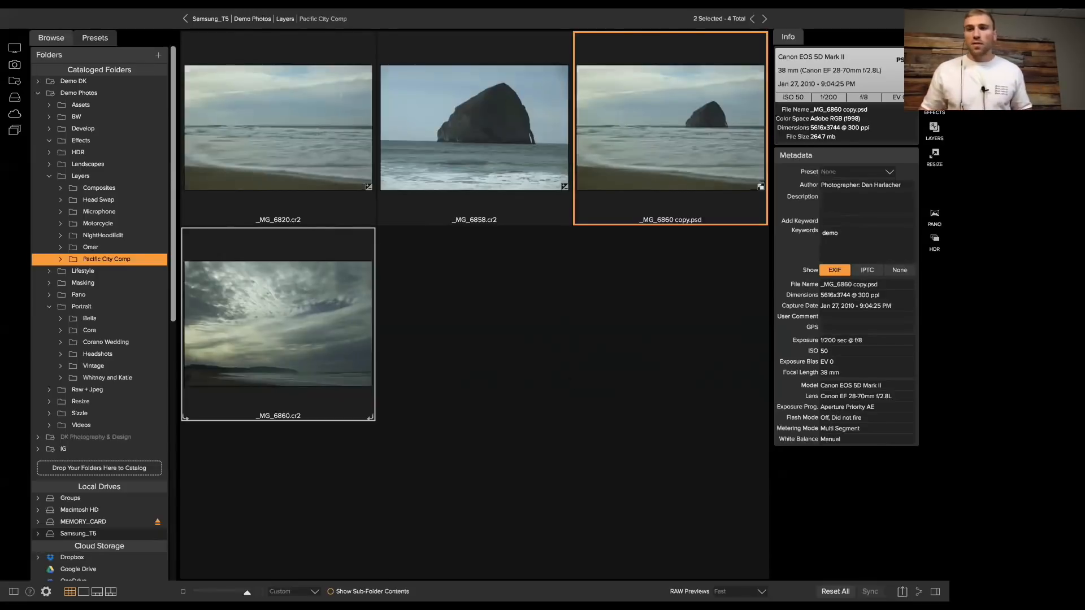
left_click(939, 134)
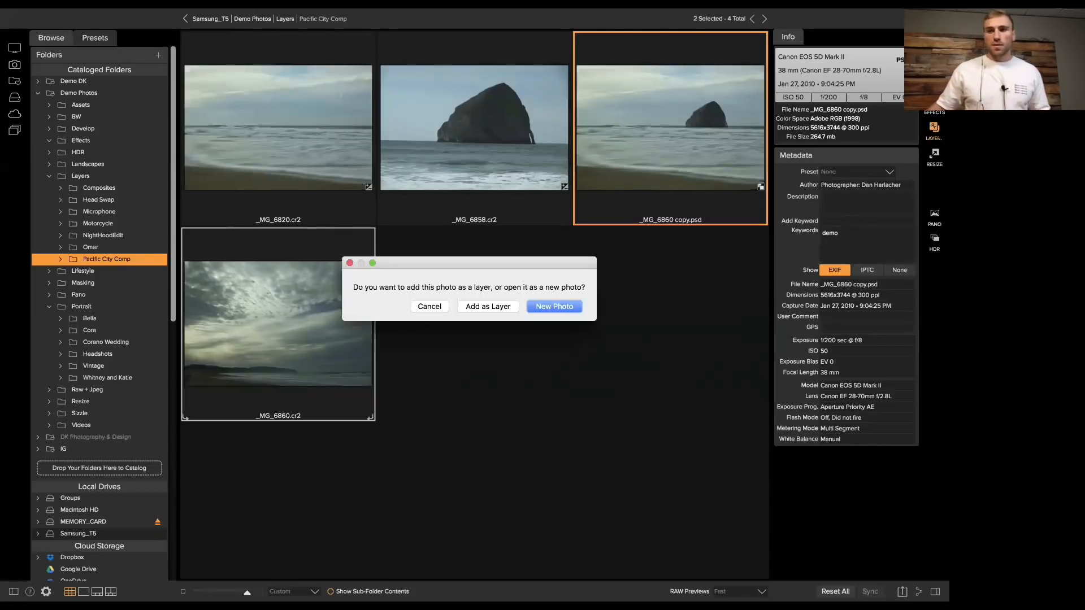
left_click(502, 307)
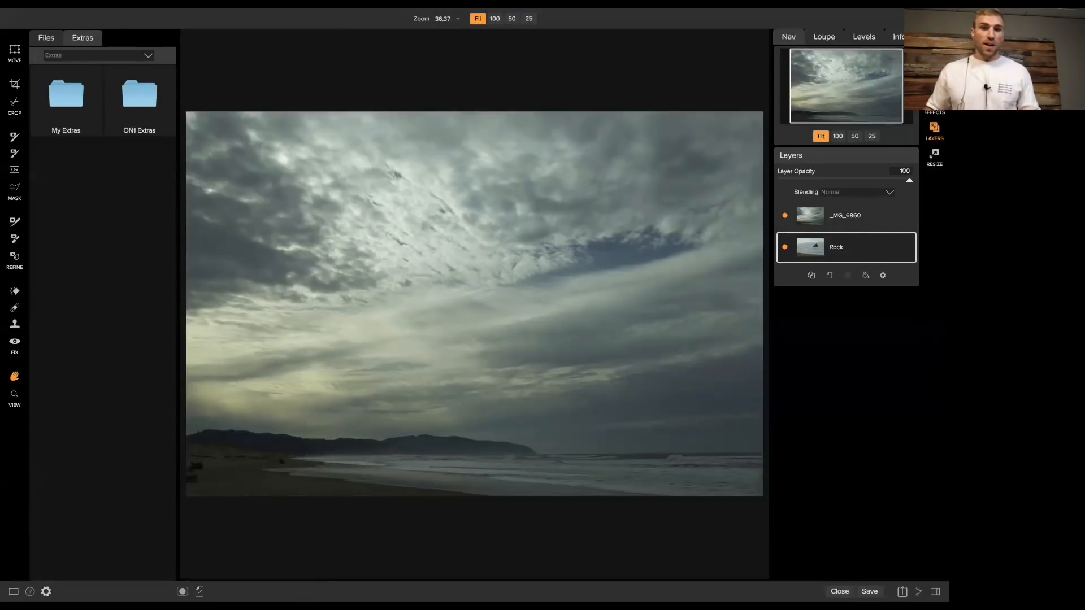
Reorder the layers so that Rock sits above the _MG_6860 sky layer
left_click(856, 216)
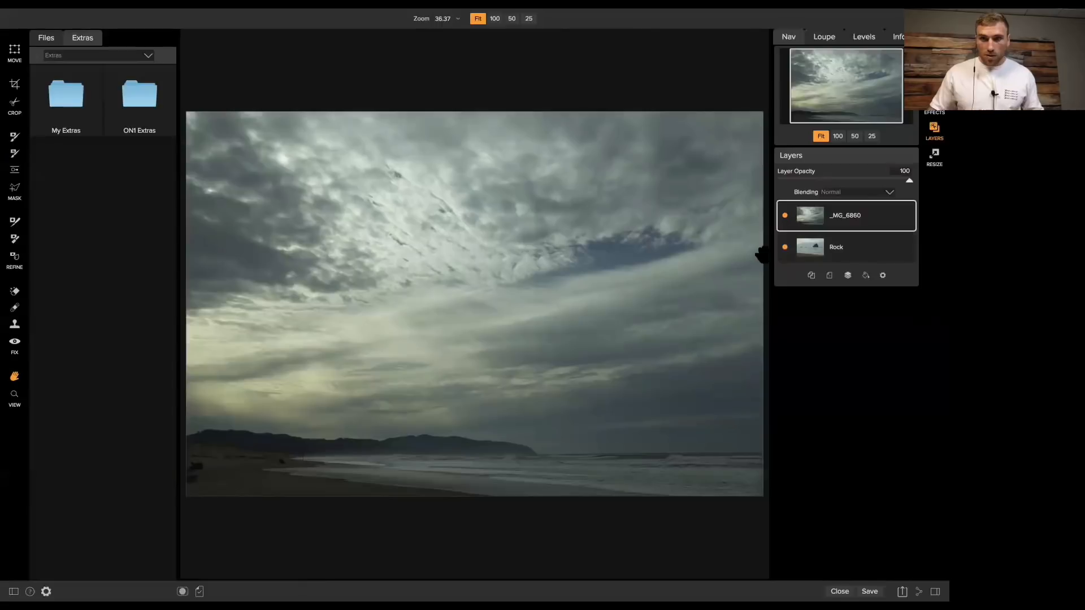
left_click(853, 250)
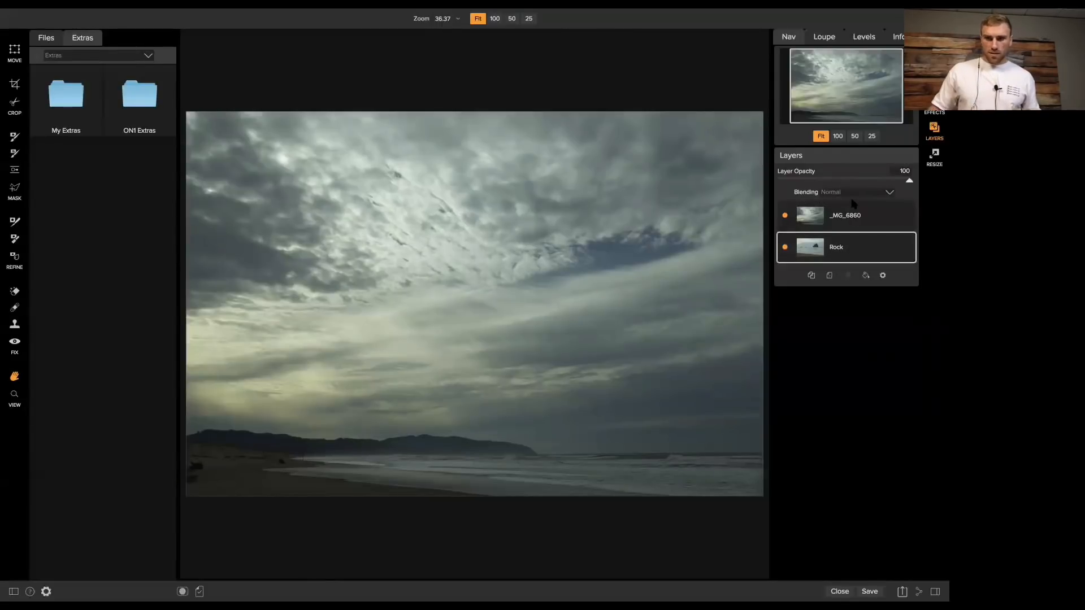
left_click_drag(853, 204, 853, 203)
left_click_drag(842, 249, 845, 207)
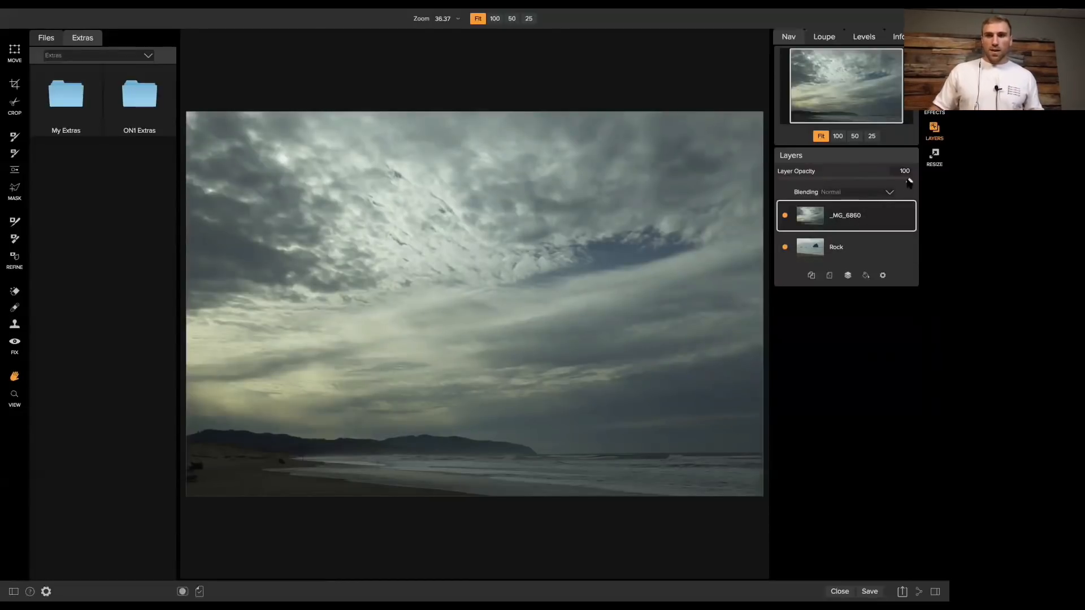
left_click_drag(909, 180, 908, 181)
left_click(833, 250)
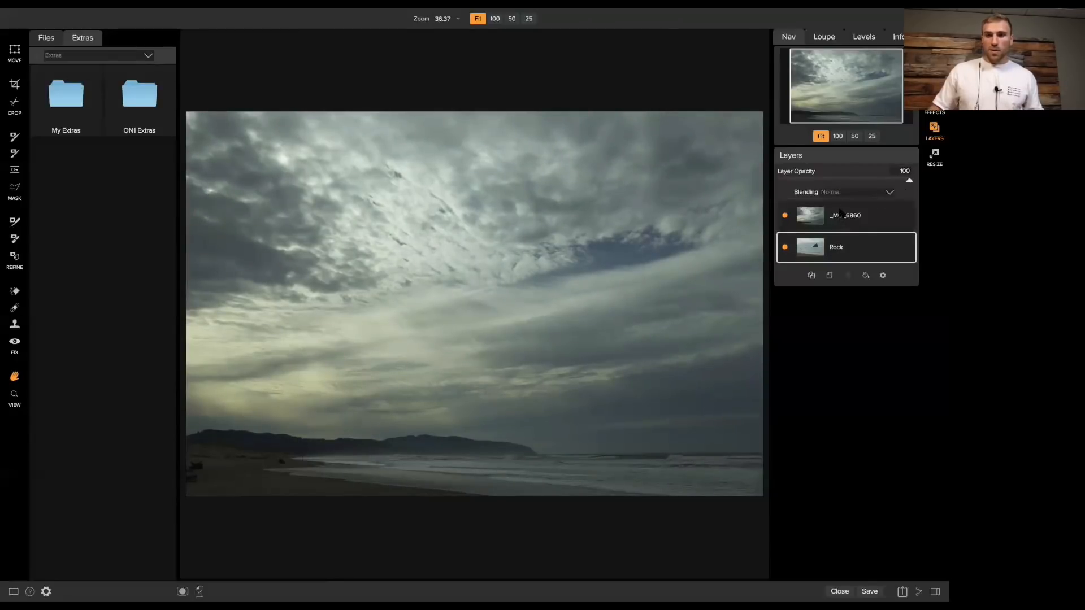
left_click_drag(841, 209, 842, 210)
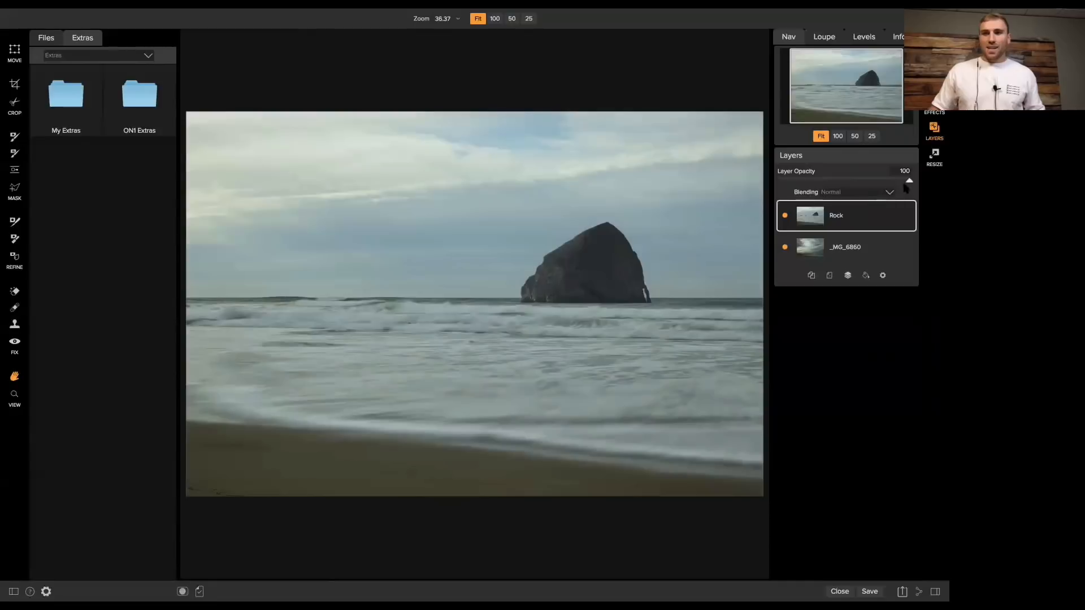
Lower the Rock layer's opacity and move the _MG_6860 layer up until its horizon lines up with the rock photo's
left_click_drag(909, 180, 825, 184)
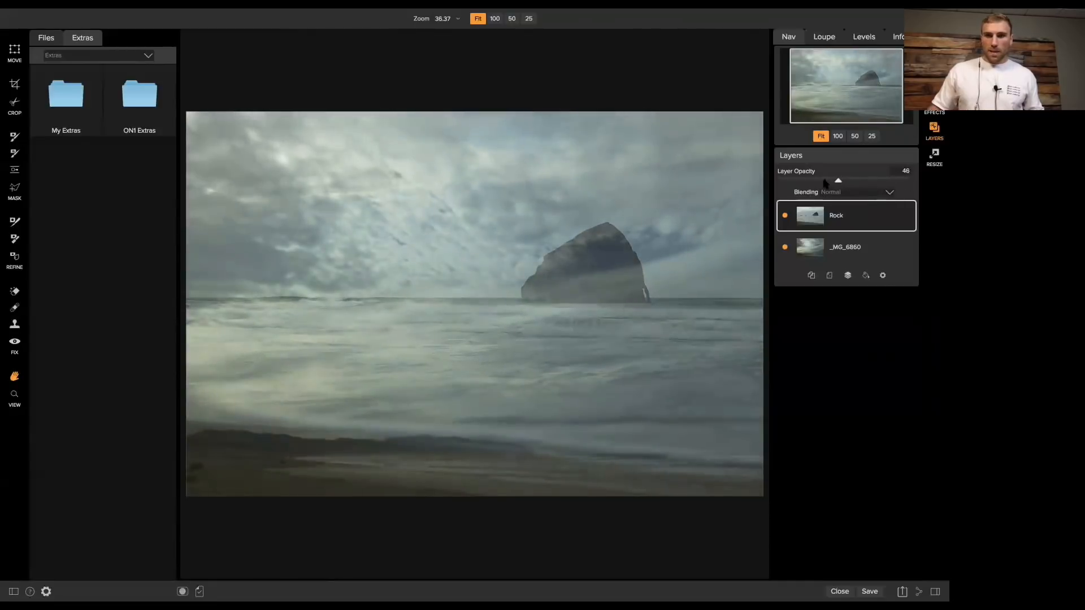
left_click(855, 252)
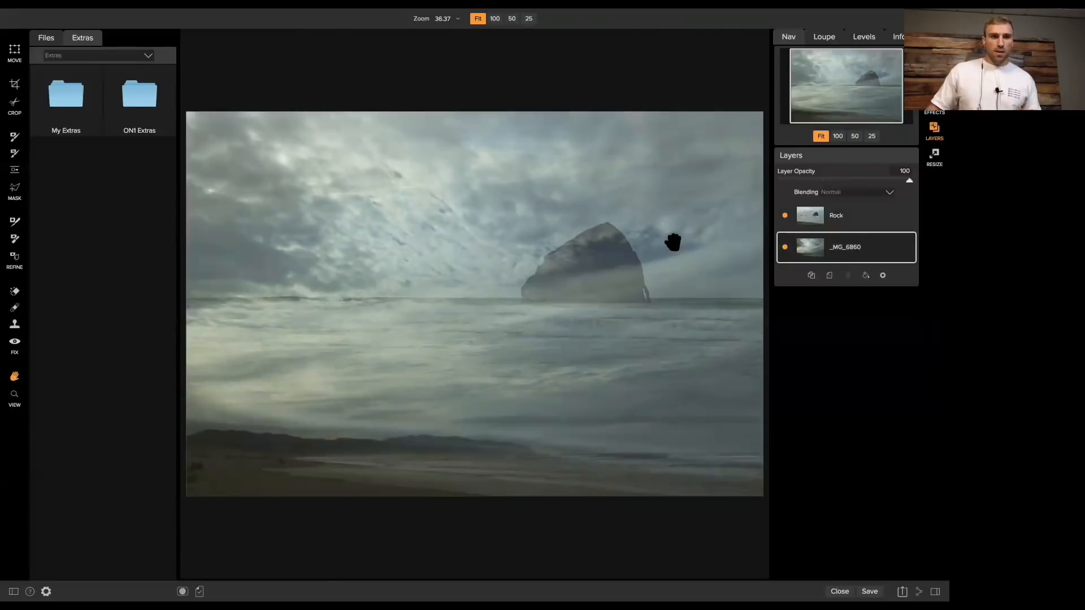
key("v")
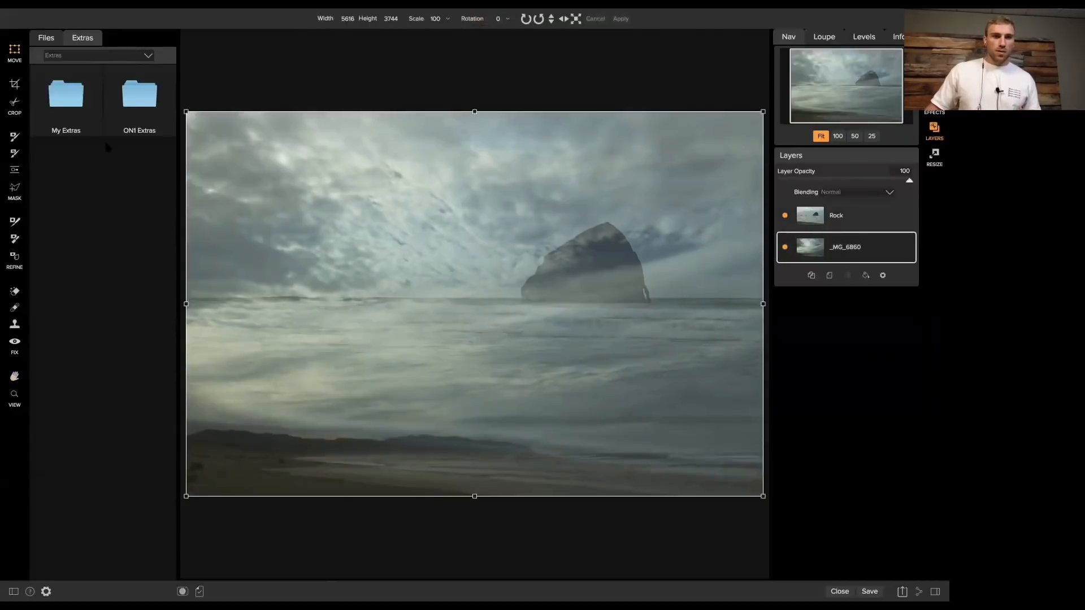
left_click_drag(297, 273, 361, 267)
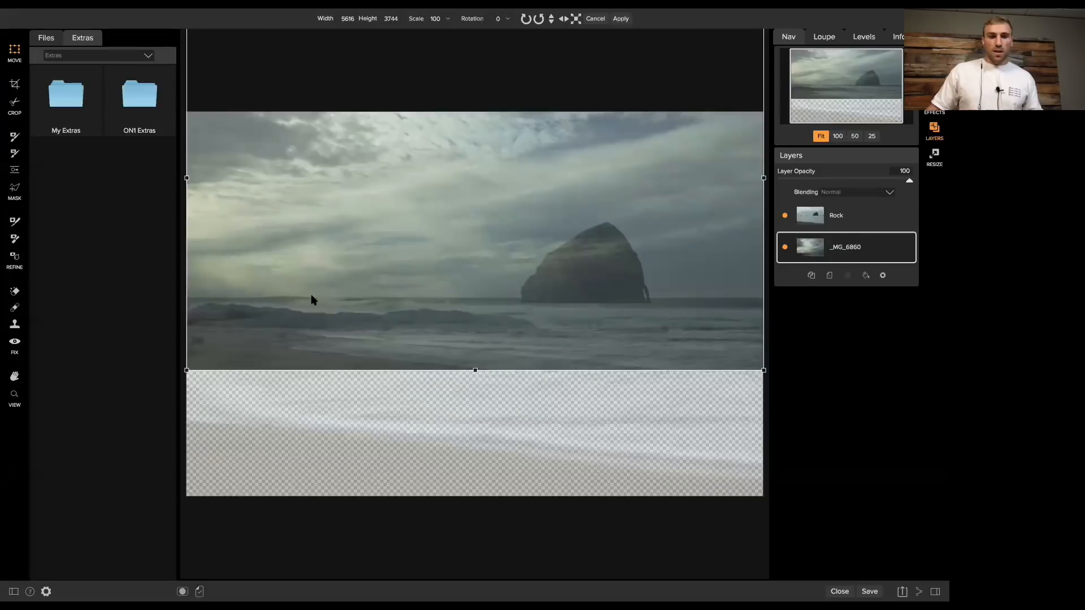
left_click_drag(350, 320, 359, 317)
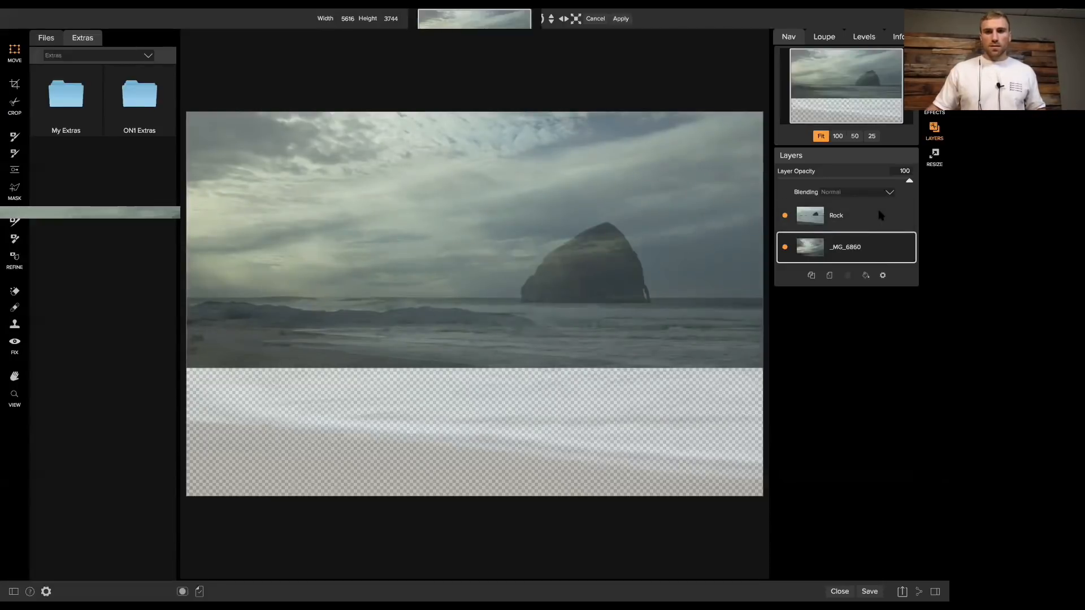
Return the Rock layer's opacity to 100 and add a Linear Top masking gradient at its horizon
left_click(865, 215)
left_click_drag(812, 180, 909, 181)
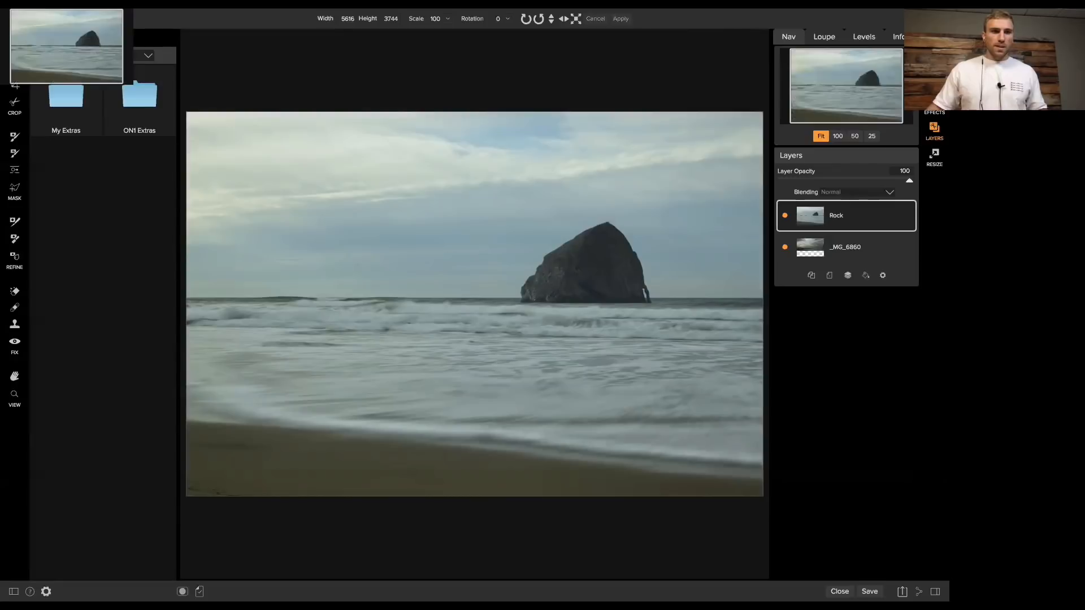
left_click(15, 169)
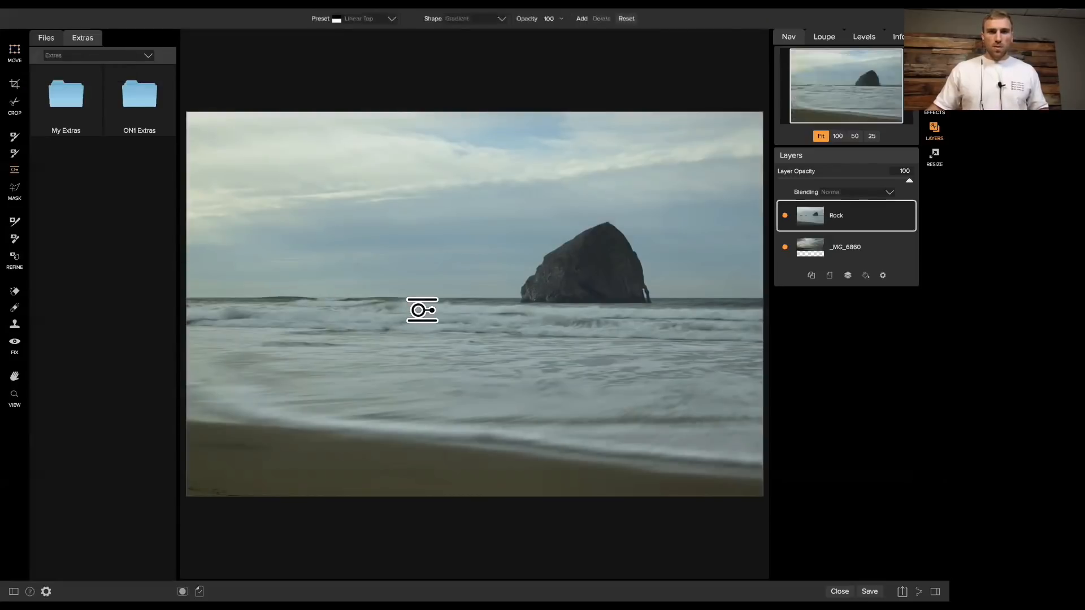
left_click(434, 293)
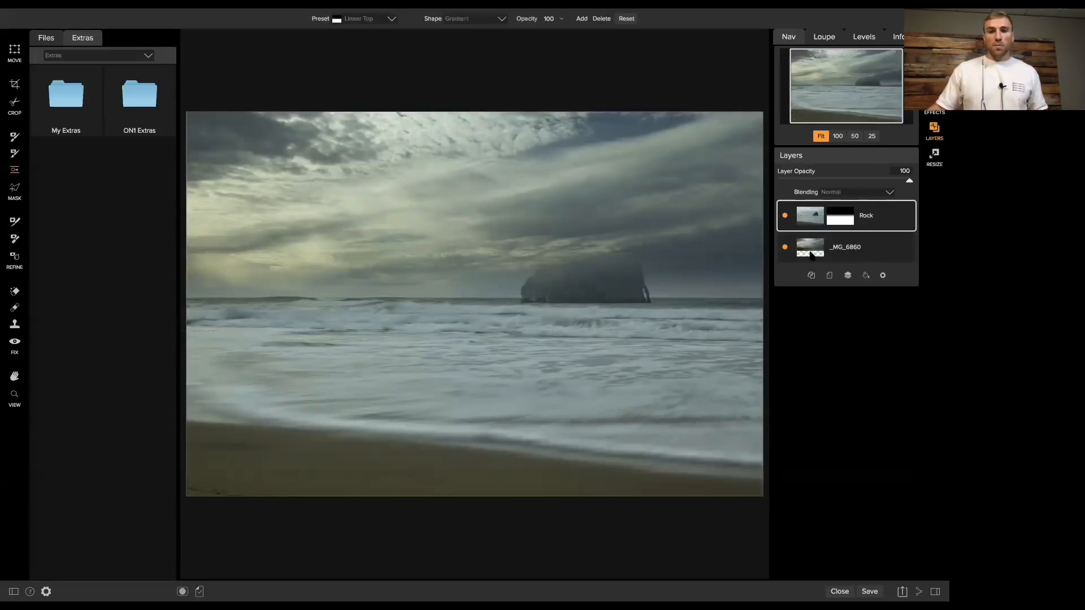
Shift the Rock layer's masking gradient above the horizon and widen its transition for a smoother sky blend
left_click_drag(439, 296, 432, 276)
left_click_drag(419, 232, 419, 229)
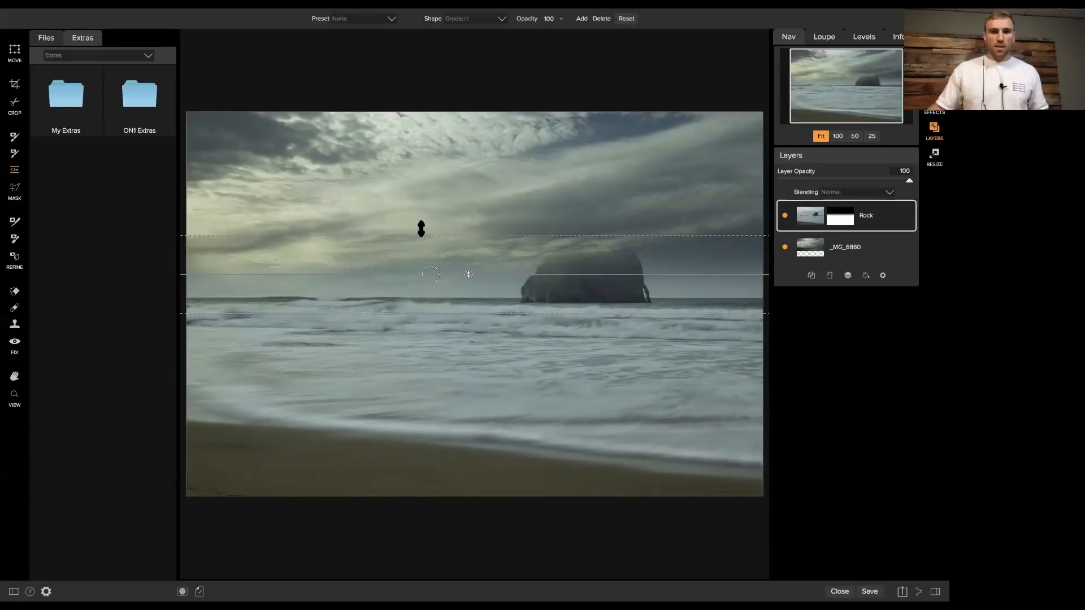
left_click_drag(434, 279, 419, 264)
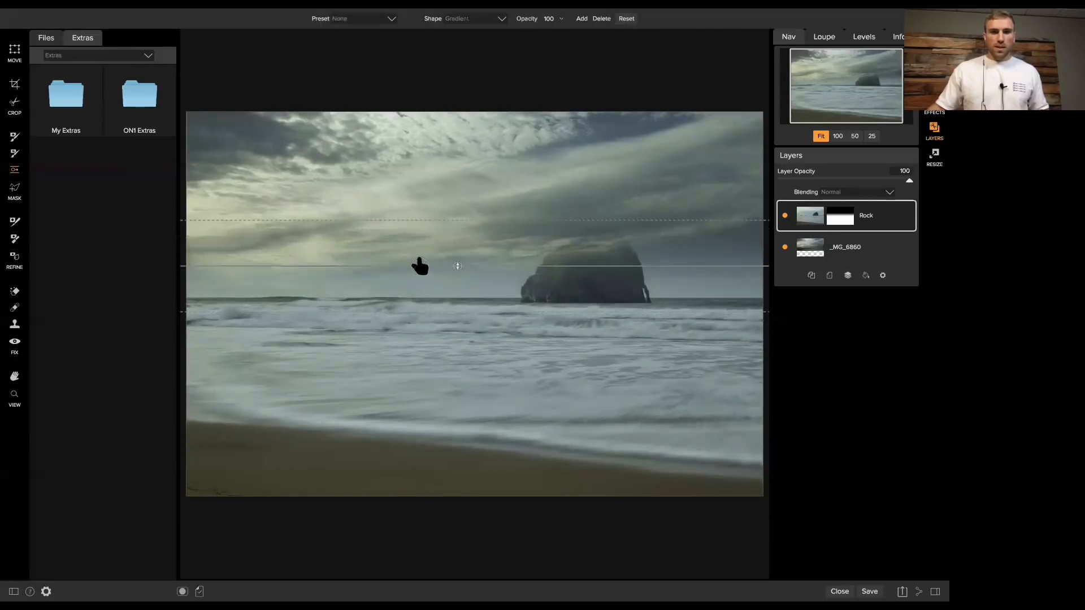
left_click_drag(419, 215, 419, 201)
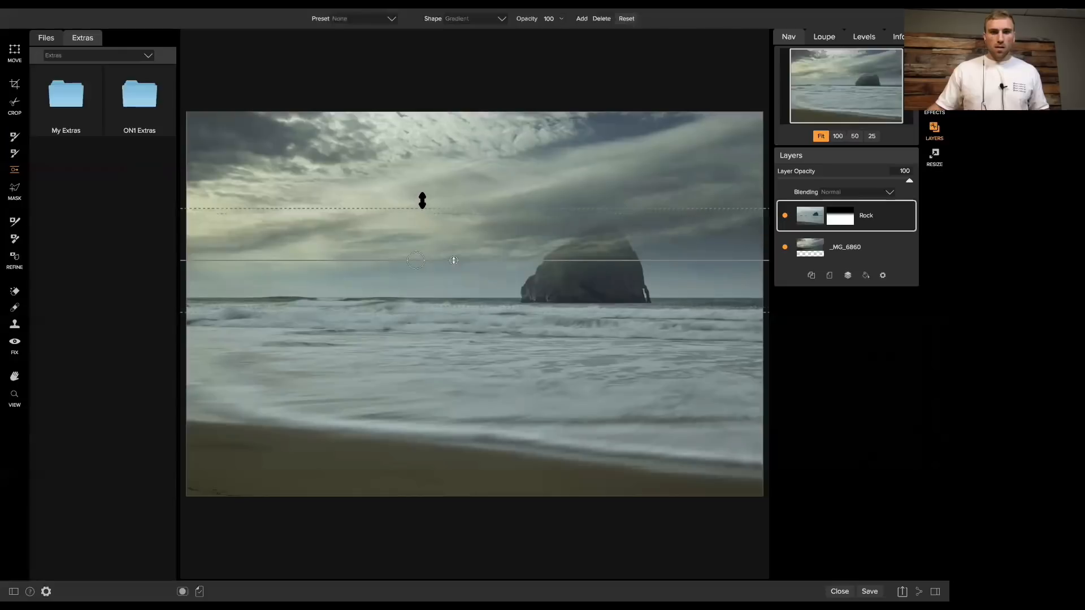
left_click_drag(416, 263, 416, 269)
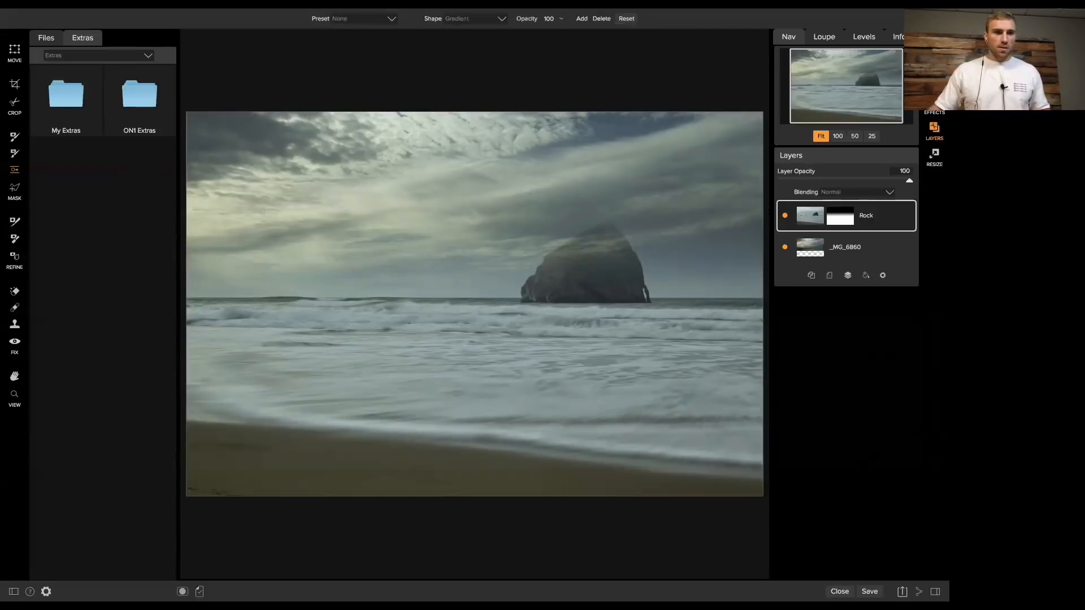
Paint the sea rock back into the Rock layer's mask with the size 250 masking brush in Paint In mode
key("b")
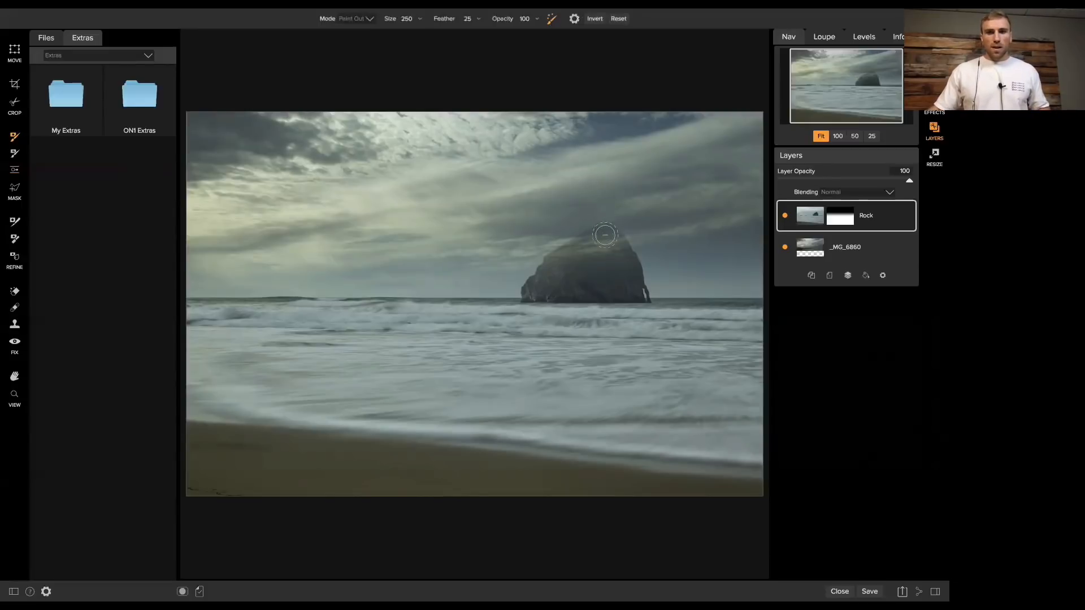
left_click(362, 19)
left_click(352, 41)
mouse_move(626, 252)
left_mouse_down()
mouse_move(556, 278)
mouse_move(591, 274)
mouse_move(565, 273)
mouse_move(596, 249)
mouse_move(626, 268)
mouse_move(604, 246)
mouse_move(615, 238)
mouse_move(621, 246)
mouse_move(605, 240)
mouse_move(624, 253)
mouse_move(603, 226)
mouse_move(547, 267)
mouse_move(581, 236)
mouse_move(590, 236)
mouse_move(543, 275)
mouse_move(614, 248)
mouse_move(611, 234)
mouse_move(631, 283)
mouse_move(580, 291)
left_mouse_up()
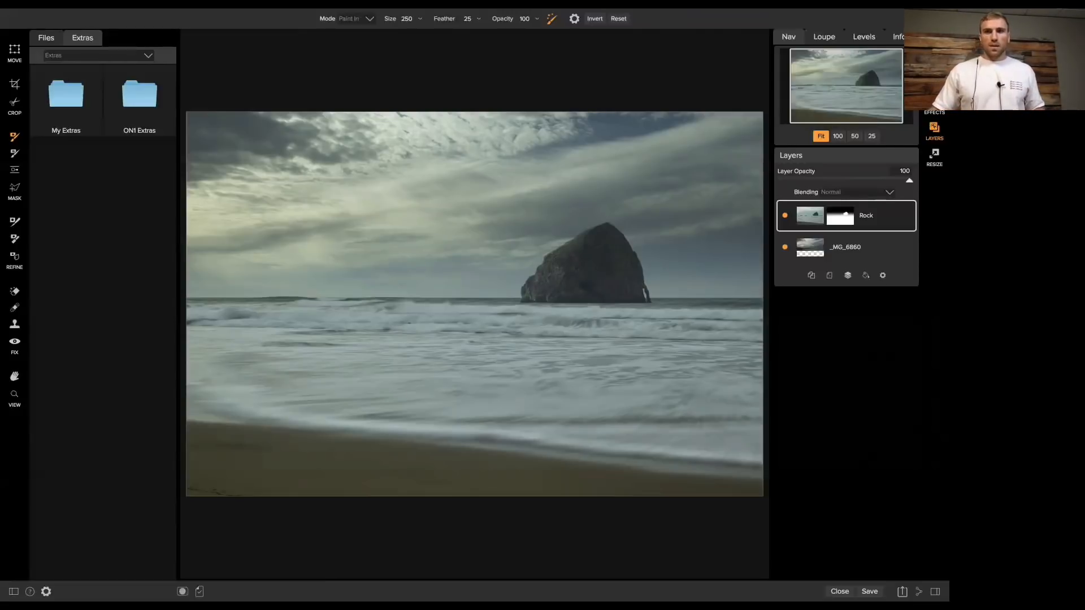
Return to Browse, leaving the layered composite open, and deselect the photos
key("g")
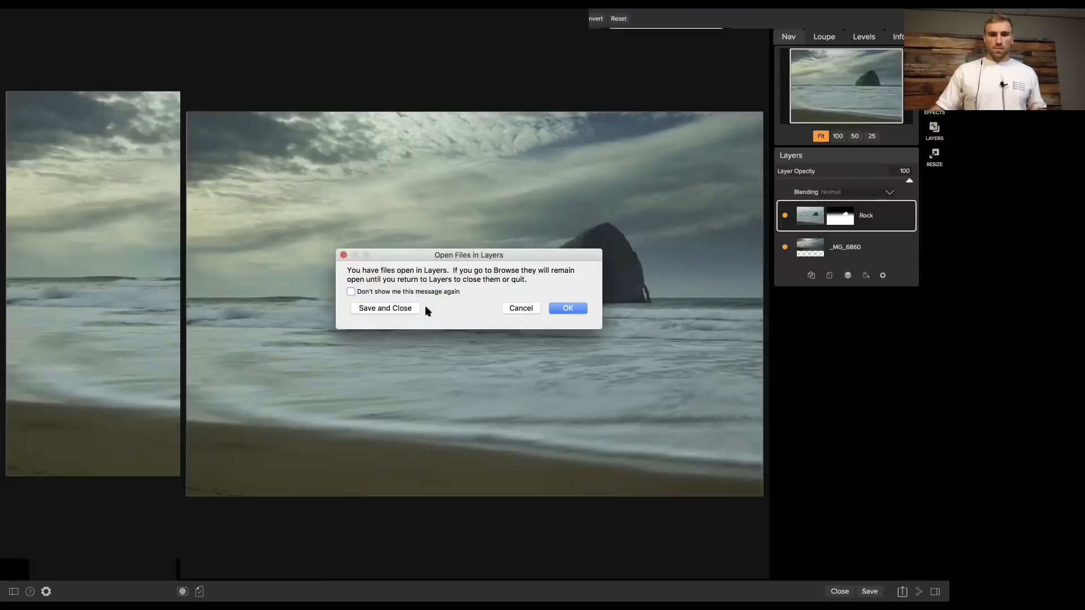
left_click(569, 307)
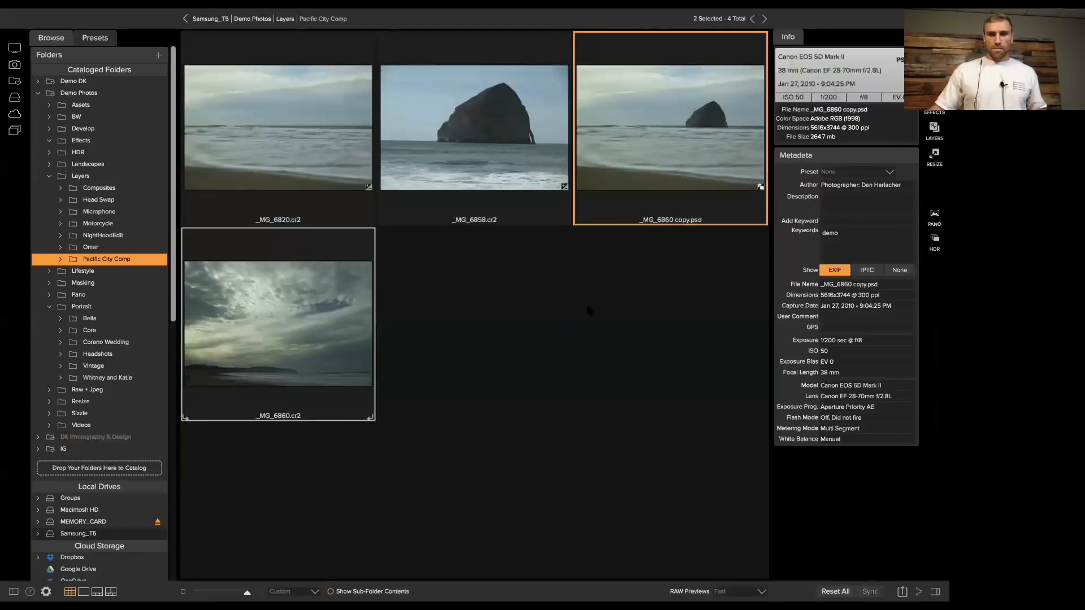
left_click(505, 279)
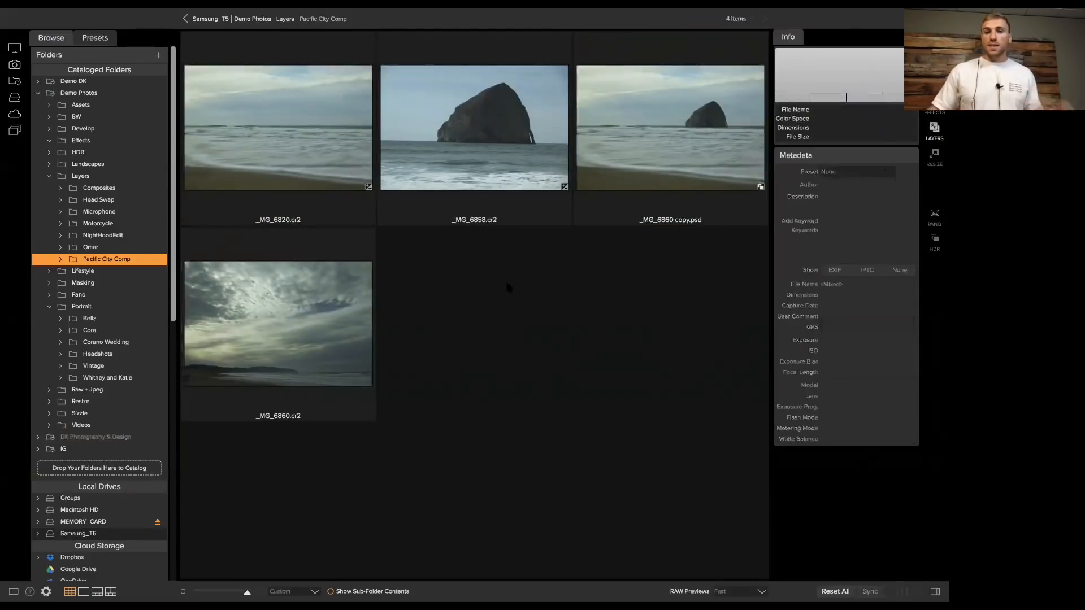
Review the export options for _MG_6858.cr2, covering Photo Size, Watermark, Sharpening, File Type, Location and Rename, and close them without exporting
left_click(503, 136)
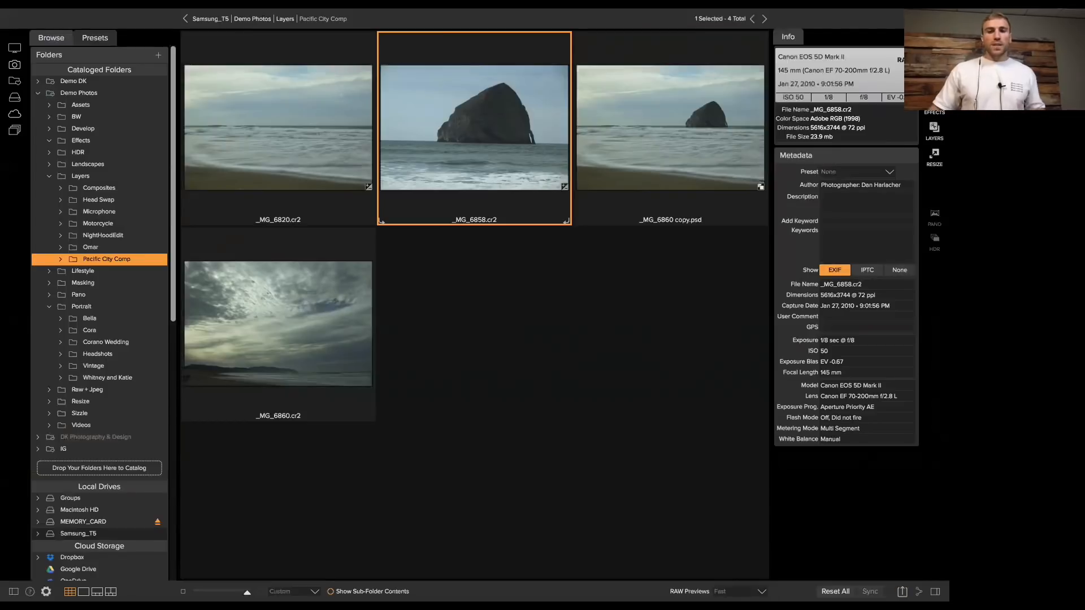
left_click(934, 157)
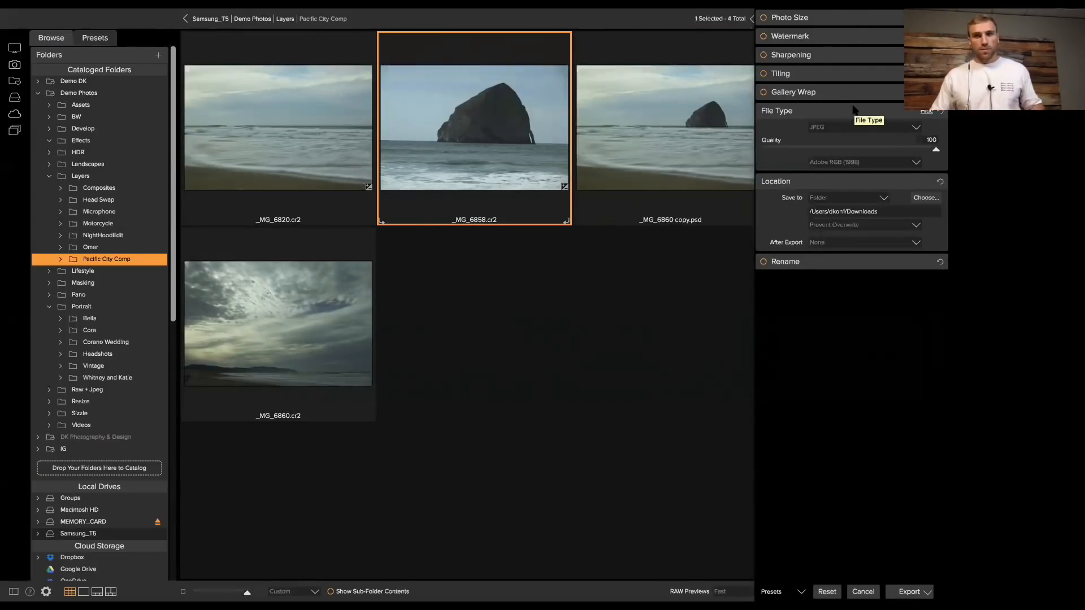
left_click(852, 19)
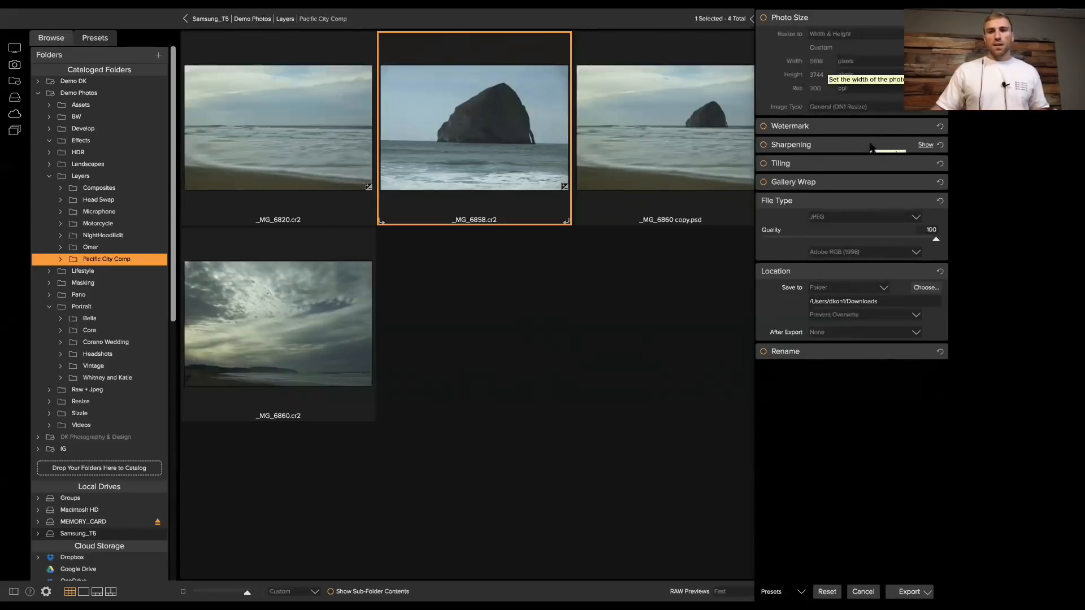
left_click(854, 126)
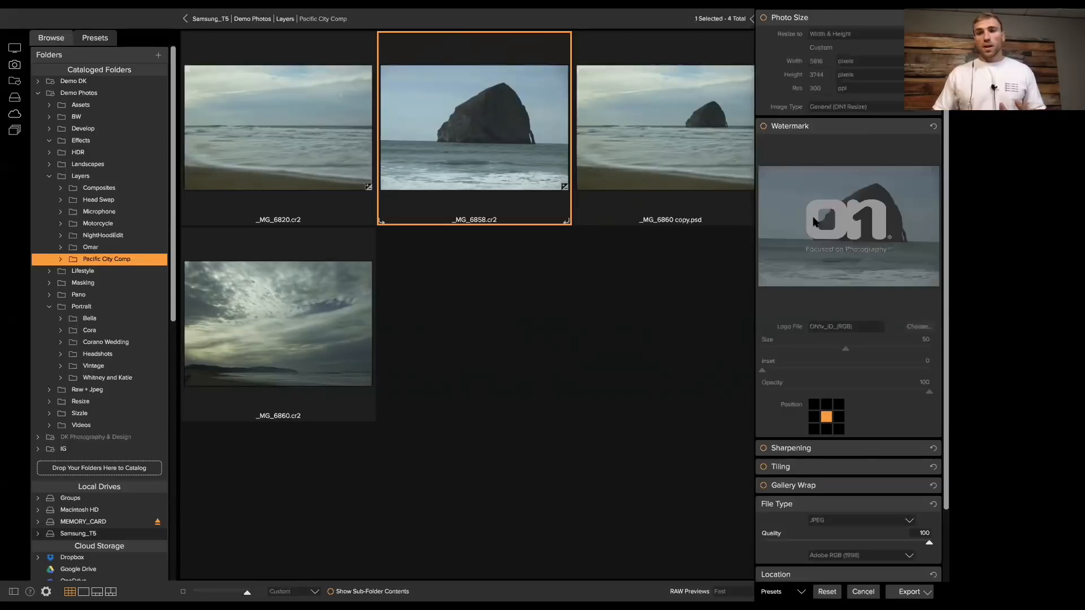
scroll(836, 237, "down", 3)
left_click(882, 370)
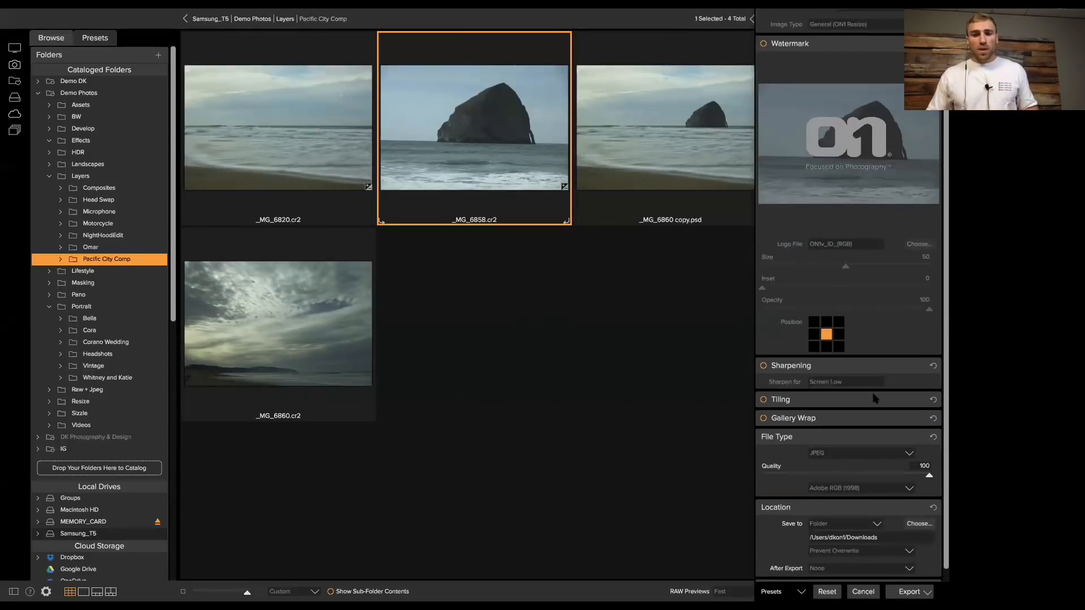
scroll(861, 425, "down", 1)
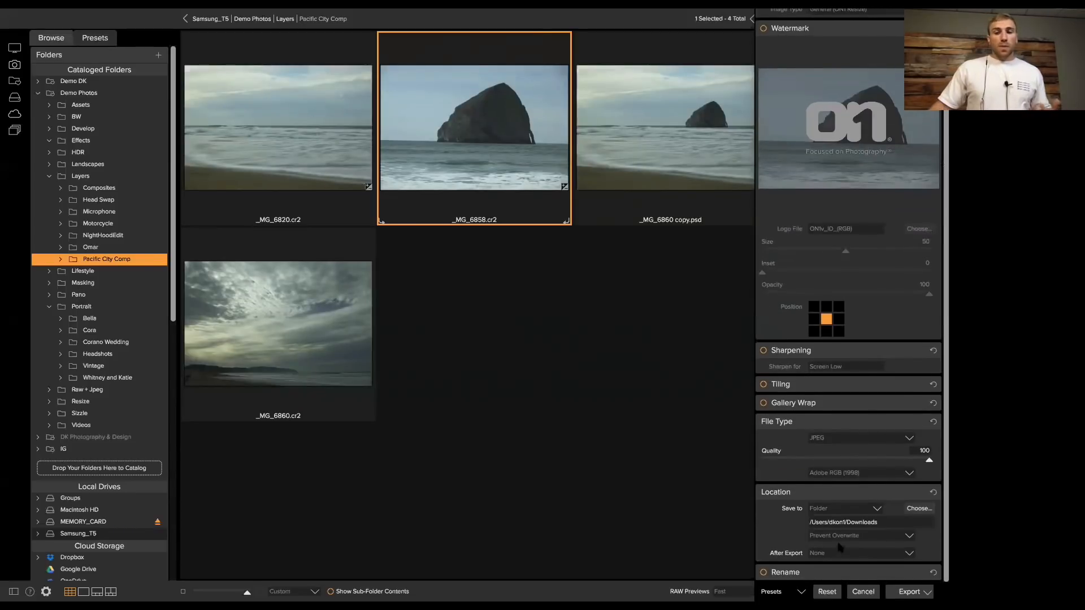
scroll(855, 455, "down", 3)
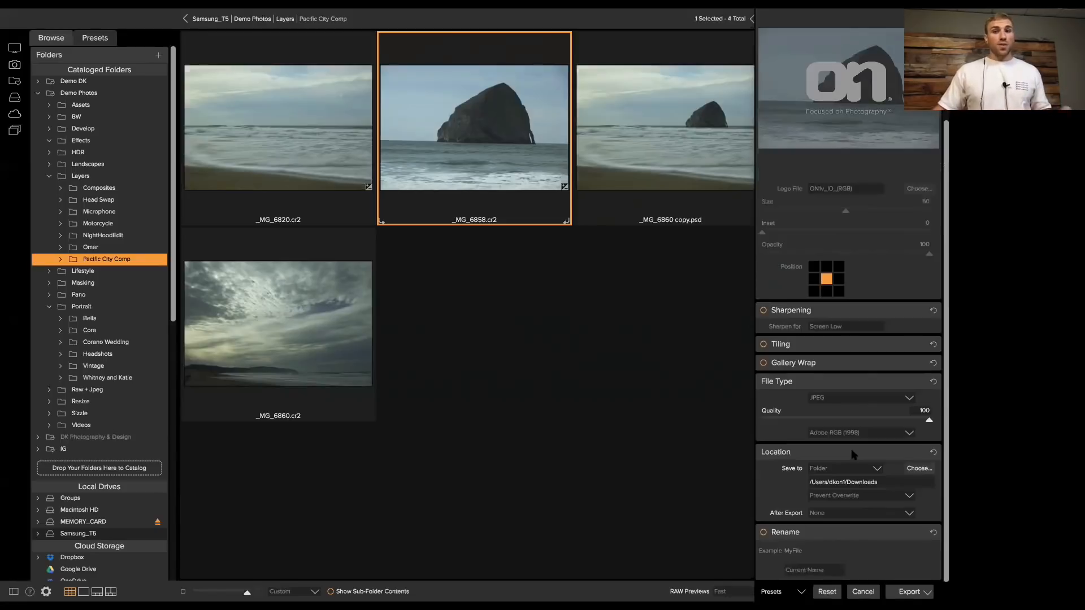
left_click(863, 592)
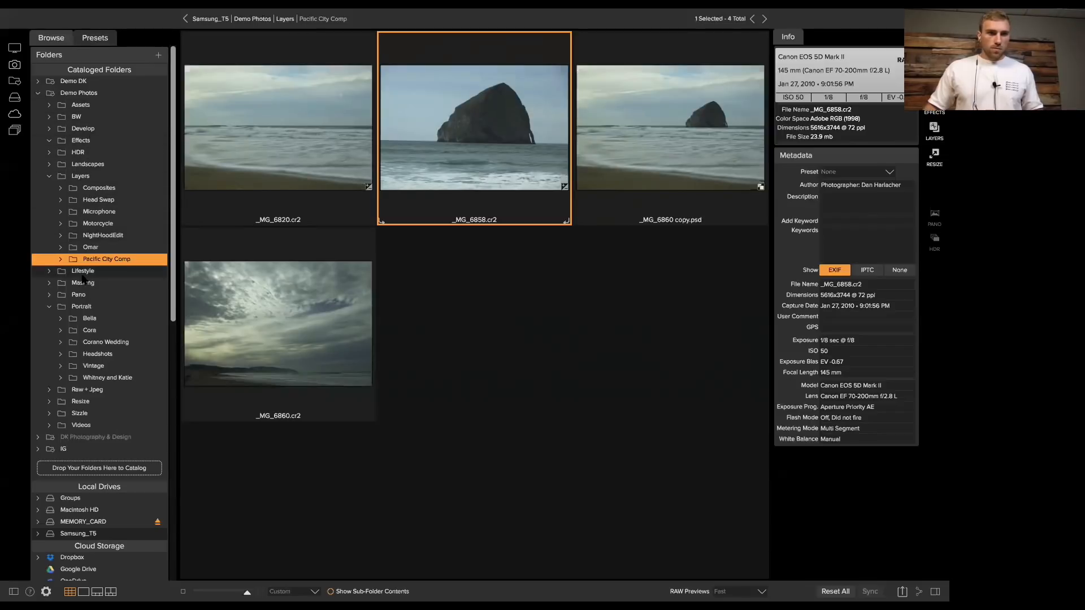
Open a copy of DSCF1981.JPG from the Resize folder in the Resize module and look through the document size presets
left_click(82, 402)
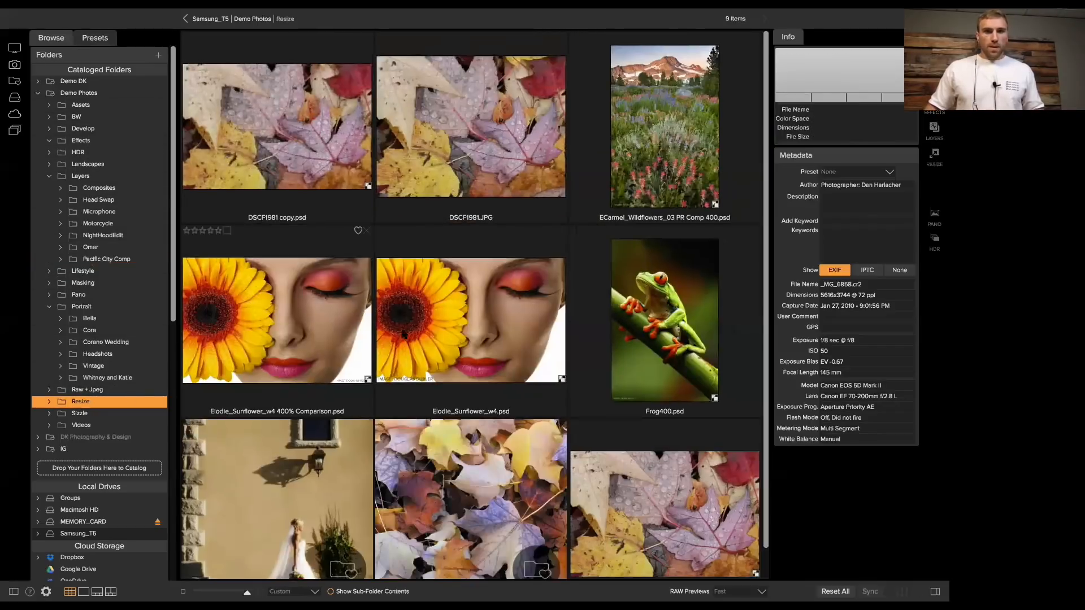
left_click(488, 134)
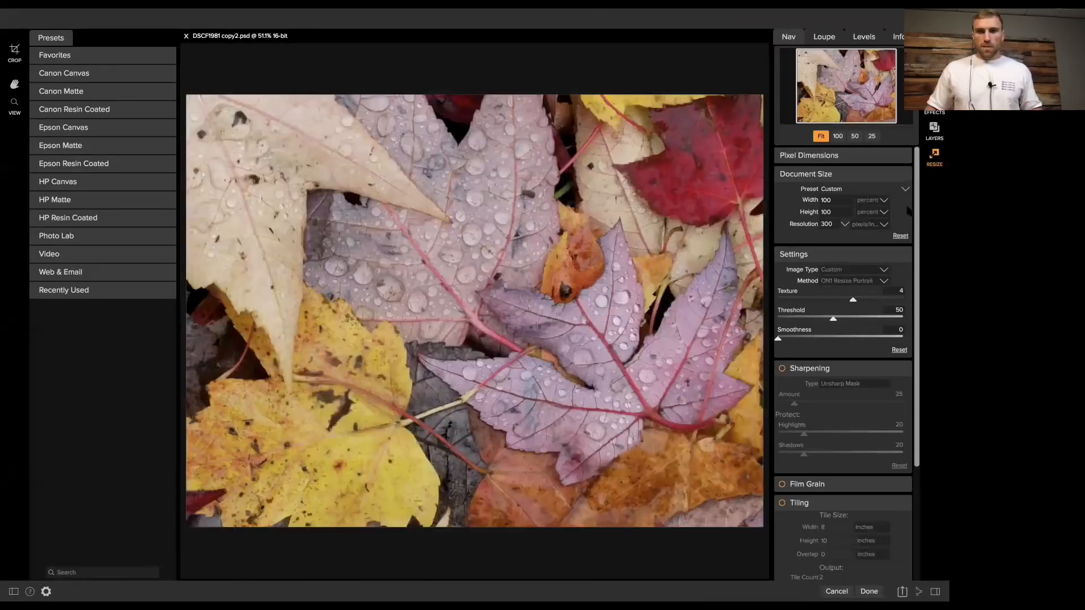
left_click(903, 190)
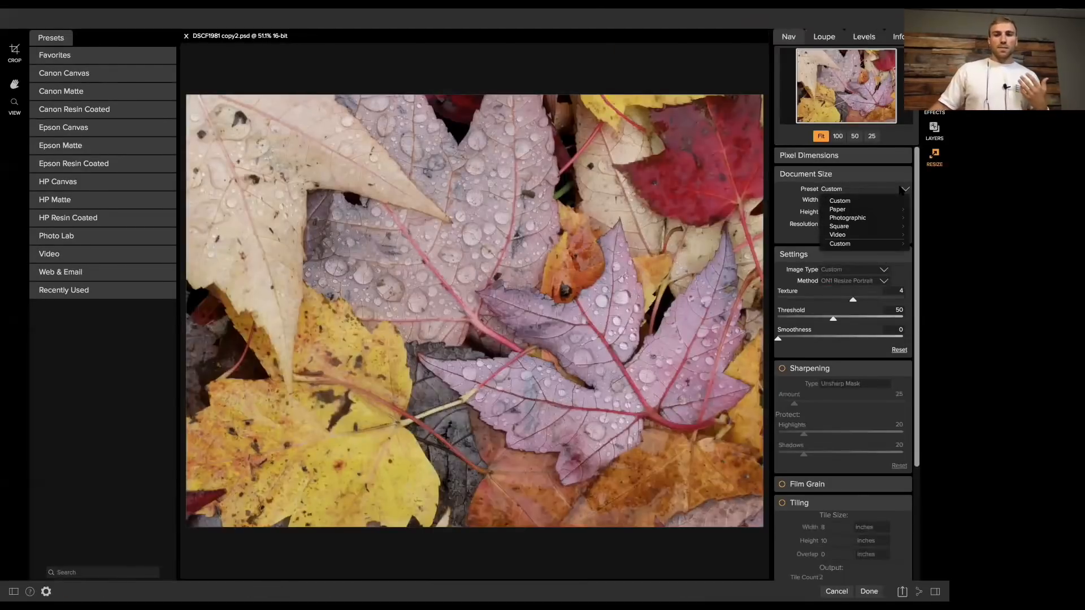
mouse_move(898, 243)
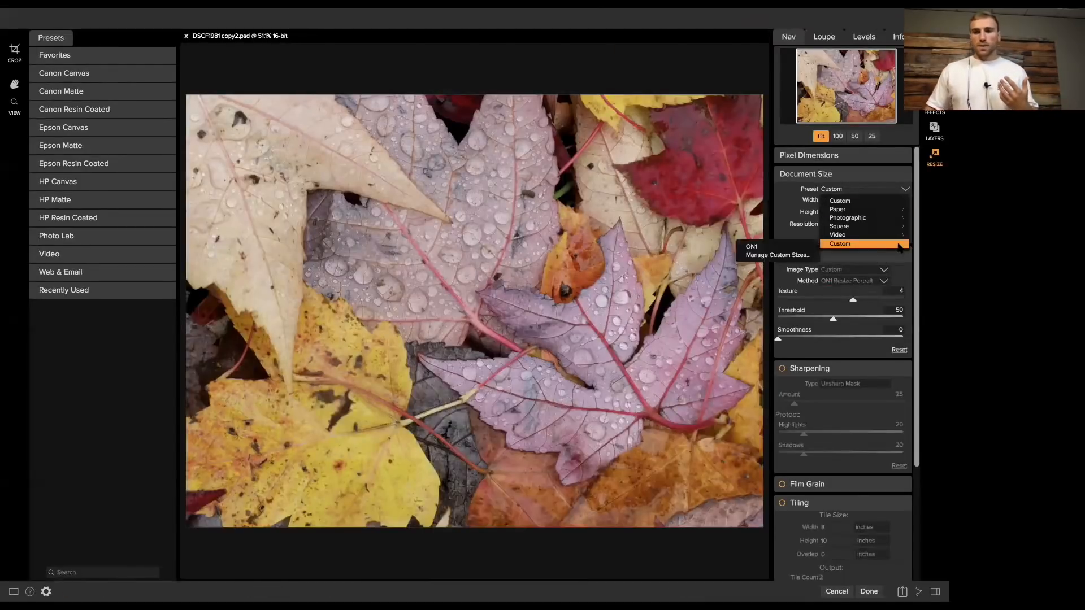
left_click(785, 192)
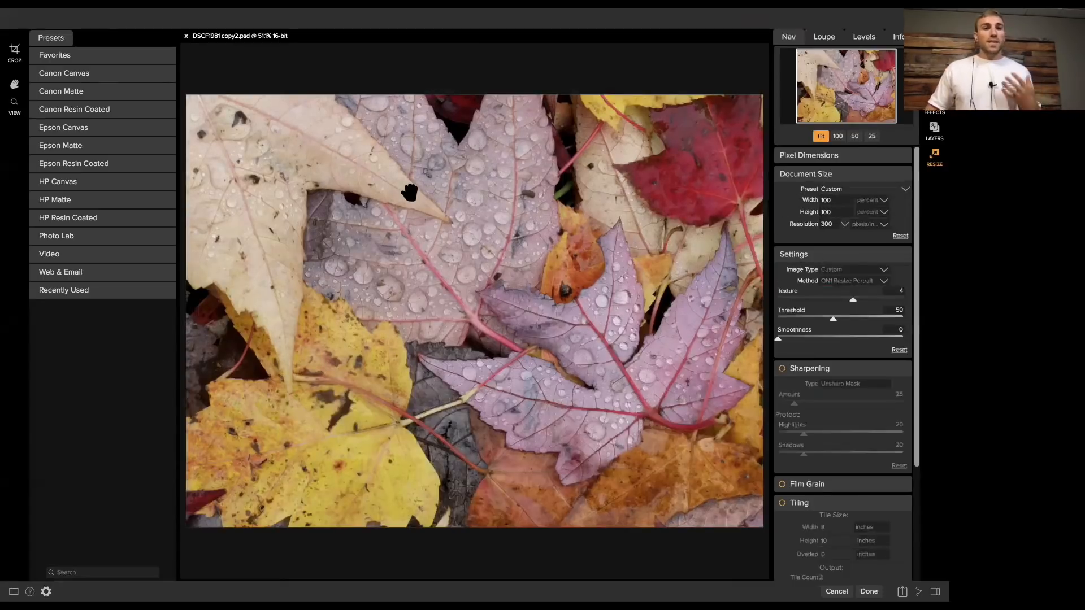
Apply the custom ON1 document size preset of 30 by 20 inches at 300 pixels per inch and accept its crop
left_click(902, 189)
mouse_move(859, 244)
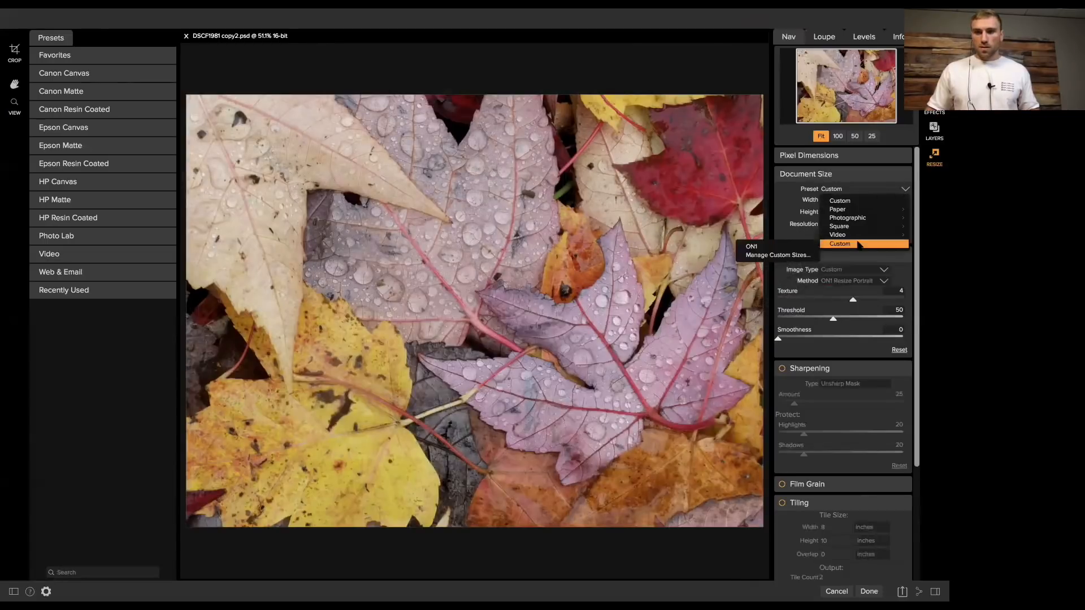
left_click(803, 246)
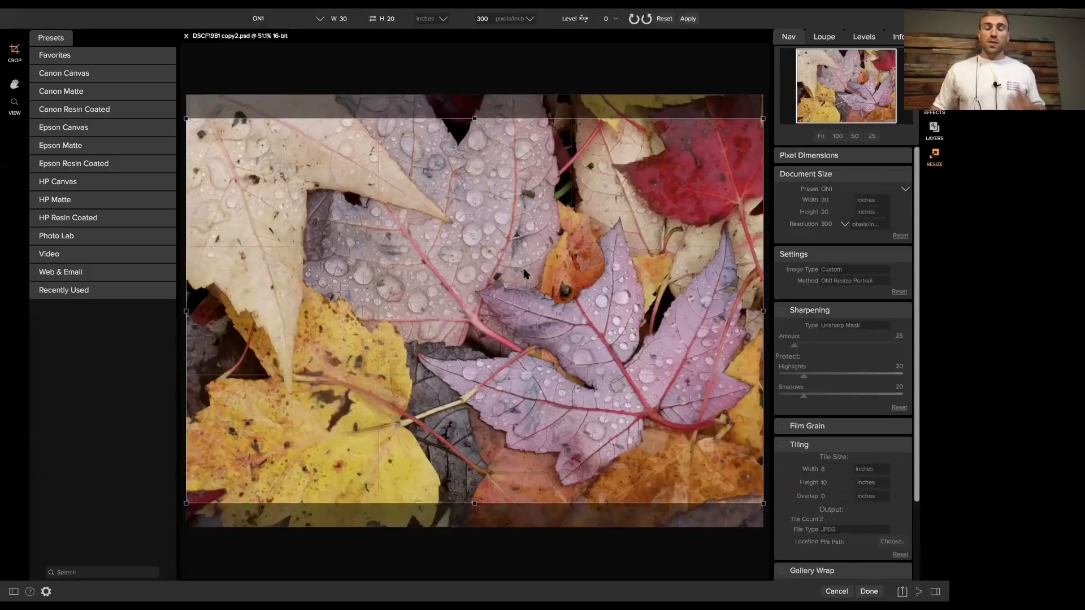
key("Return")
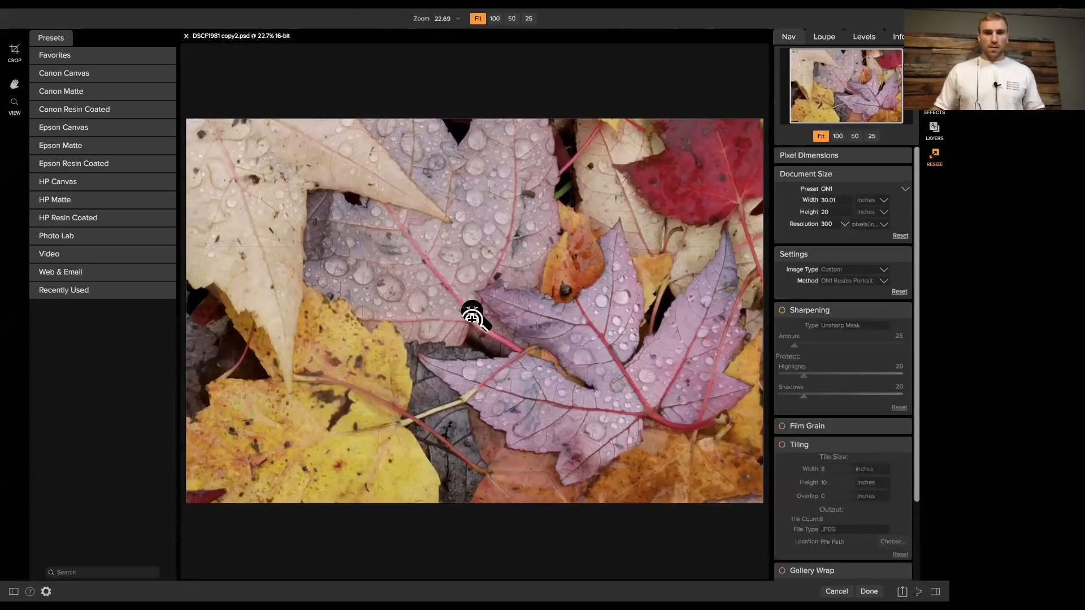
Inspect the enlarged leaf photo's detail up close and review the Sharpening, Film Grain, Tiling and Gallery Wrap settings
left_click(472, 318)
left_click(507, 288)
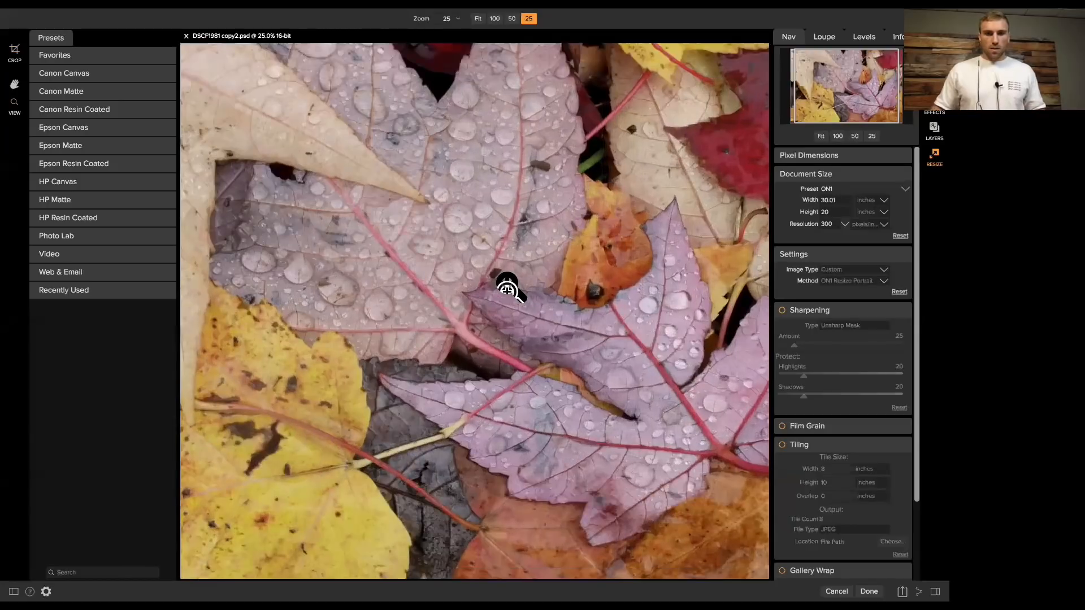
left_click(507, 288)
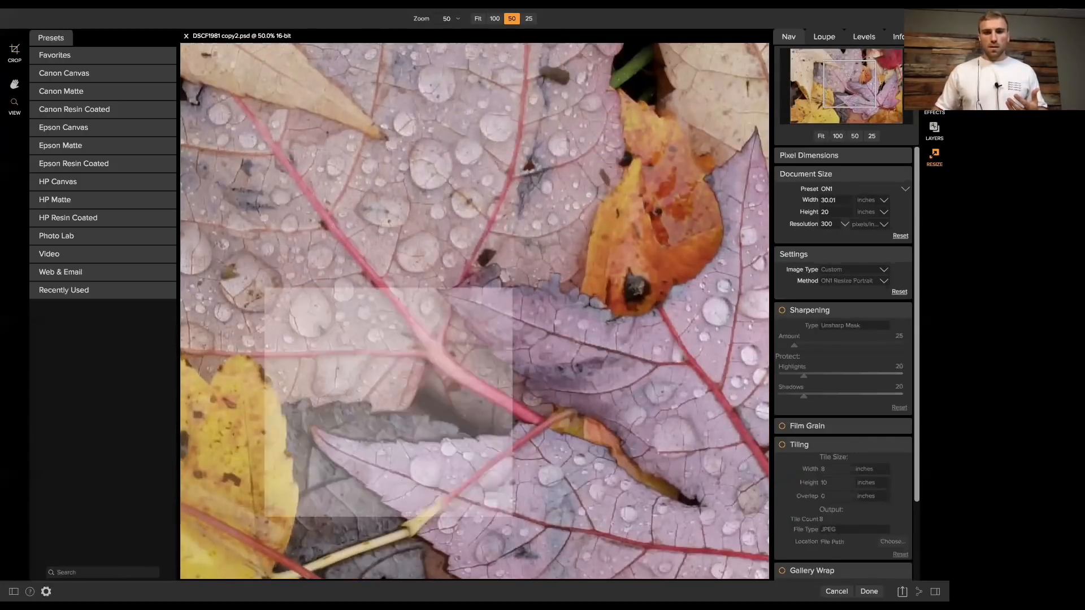
left_click_drag(265, 517, 1, 600)
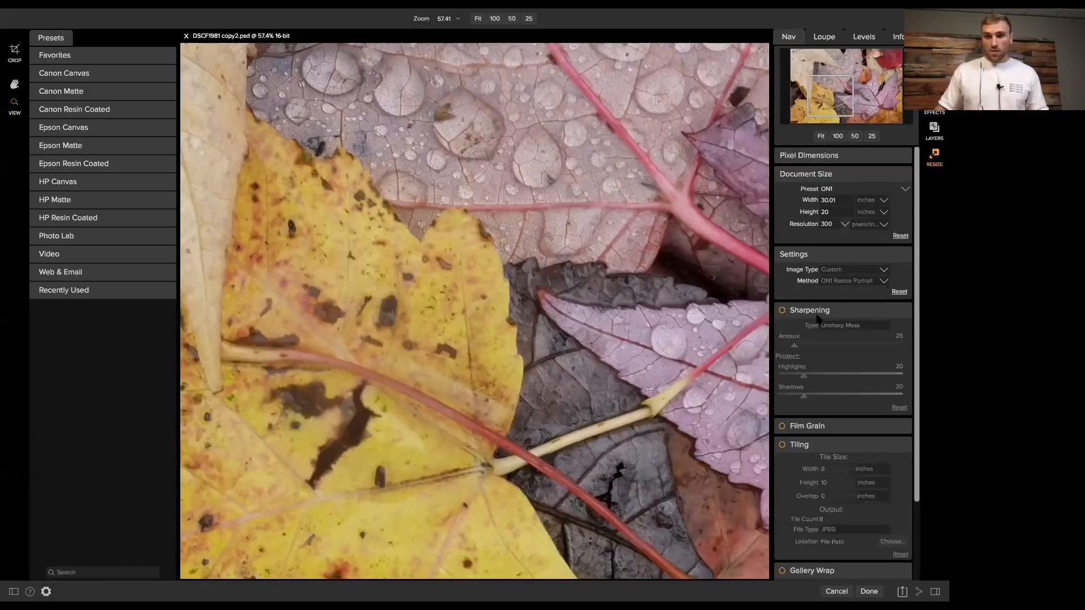
scroll(816, 345, "down", 3)
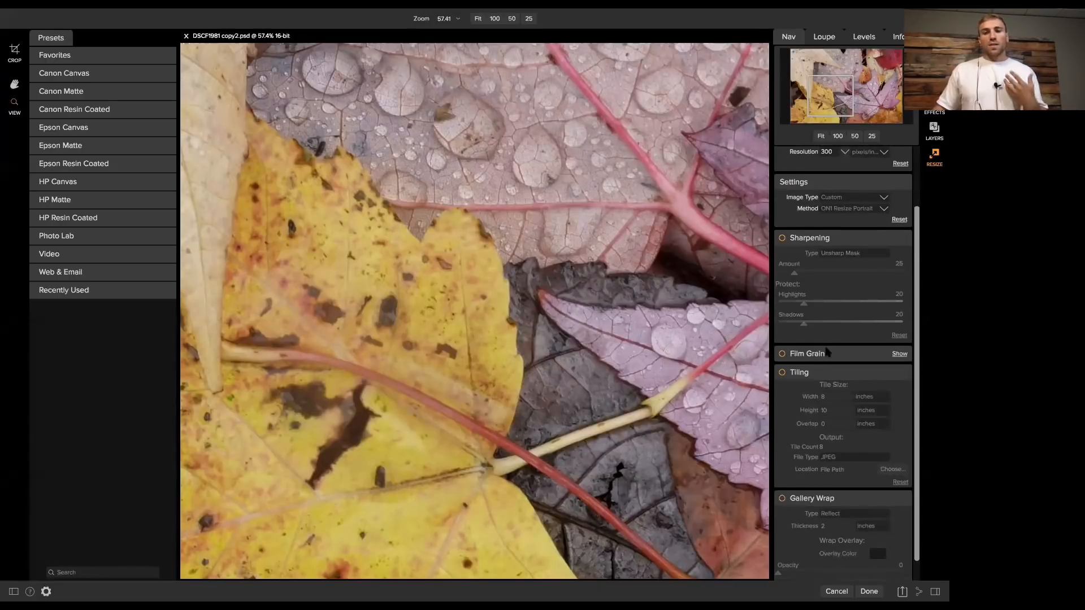
scroll(829, 374, "down", 1)
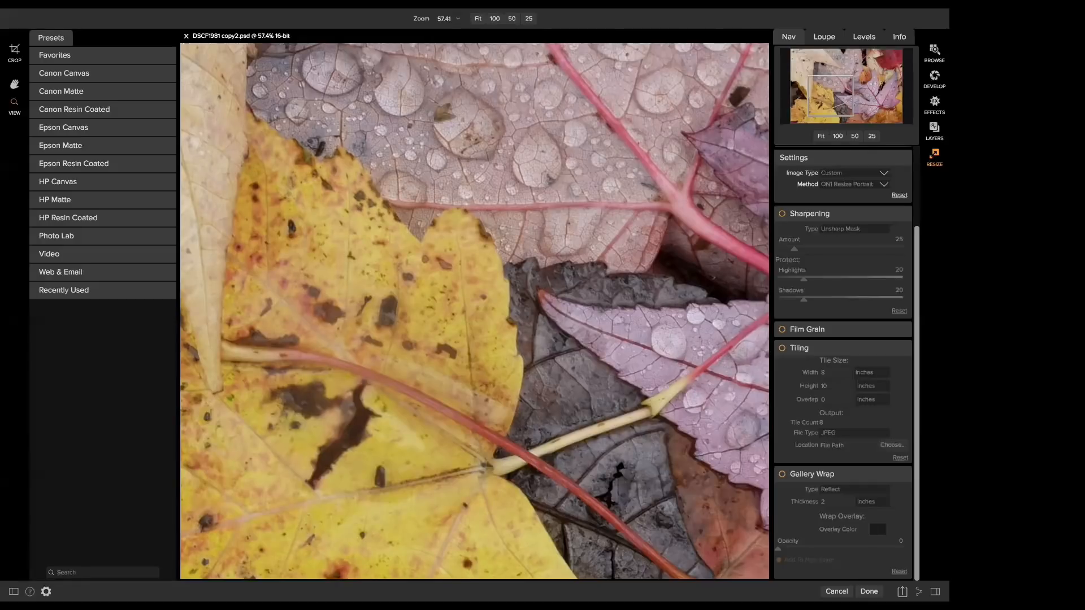
Open the leaf photo in Develop and add it as a layer to the seascape composite already open in Layers
key("d")
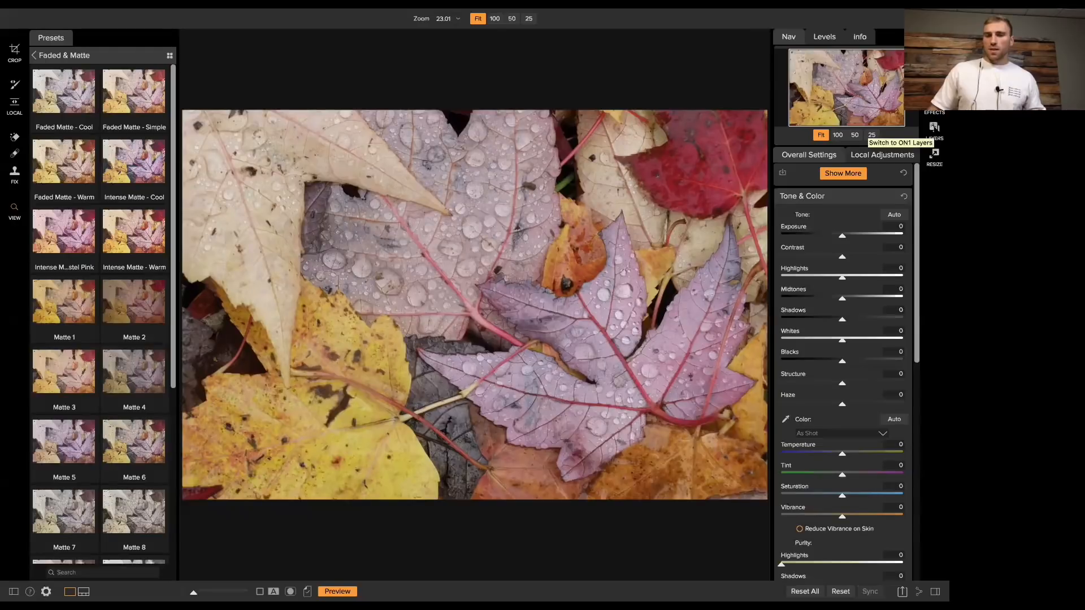
left_click(935, 127)
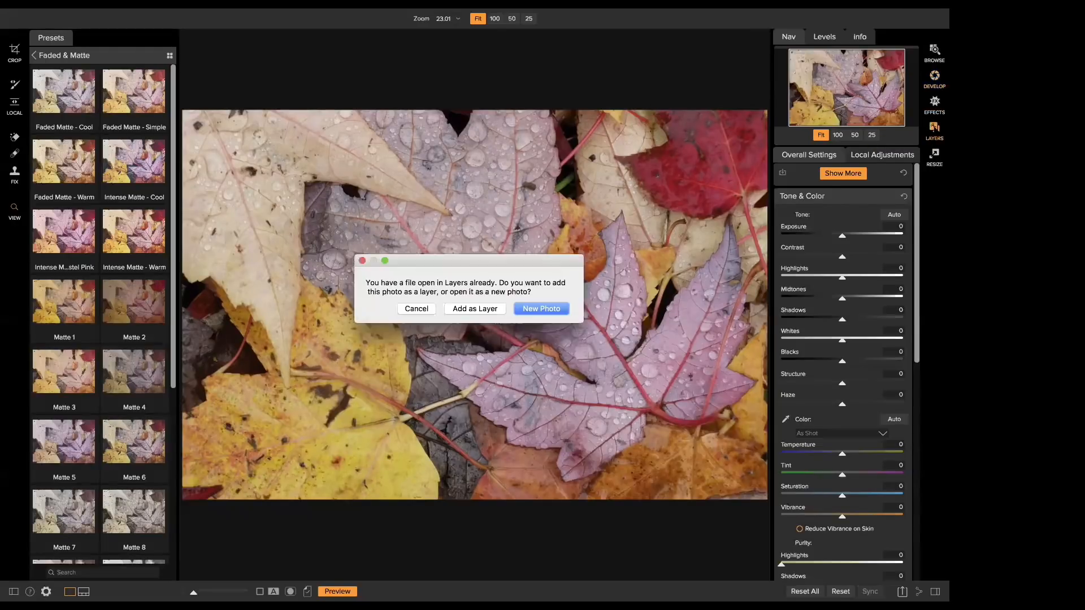
left_click(501, 310)
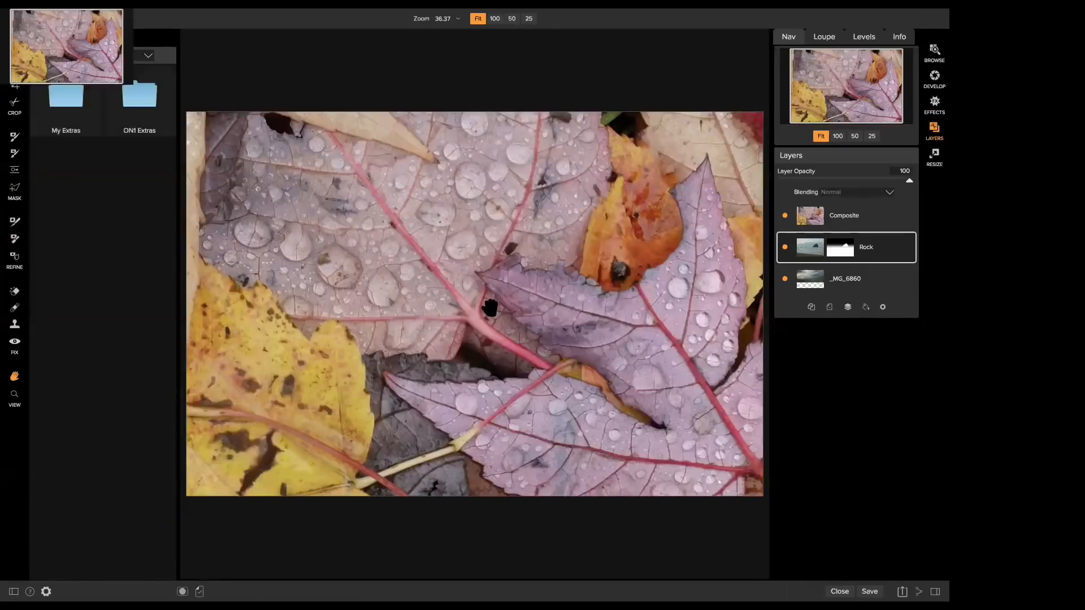
Open the Rock layer in Develop and prepare a local adjustment with the Darken preset and the masking gradient tool
left_click(934, 76)
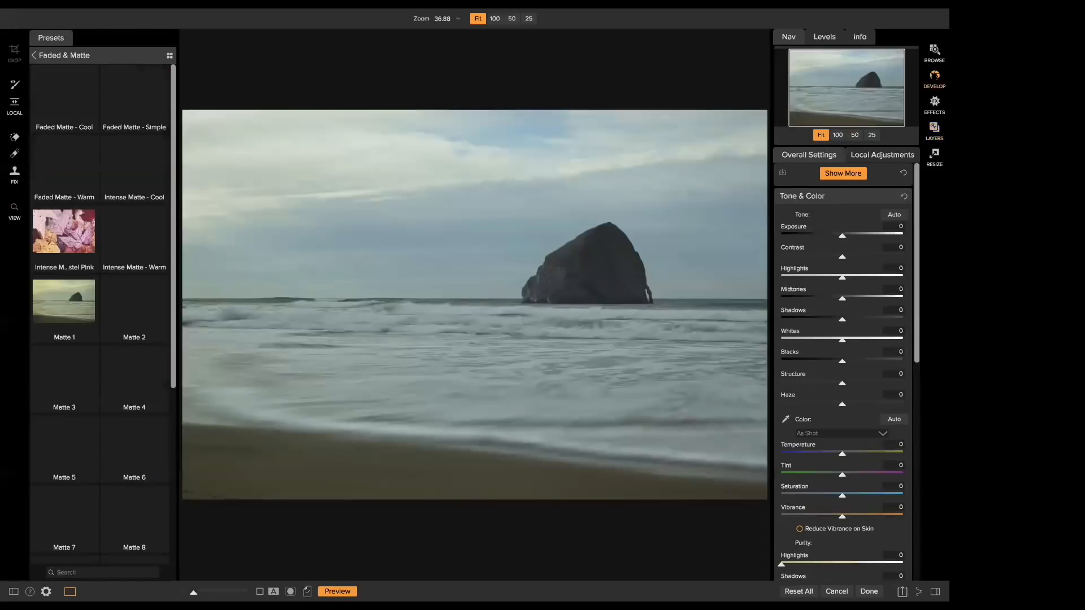
left_click(64, 56)
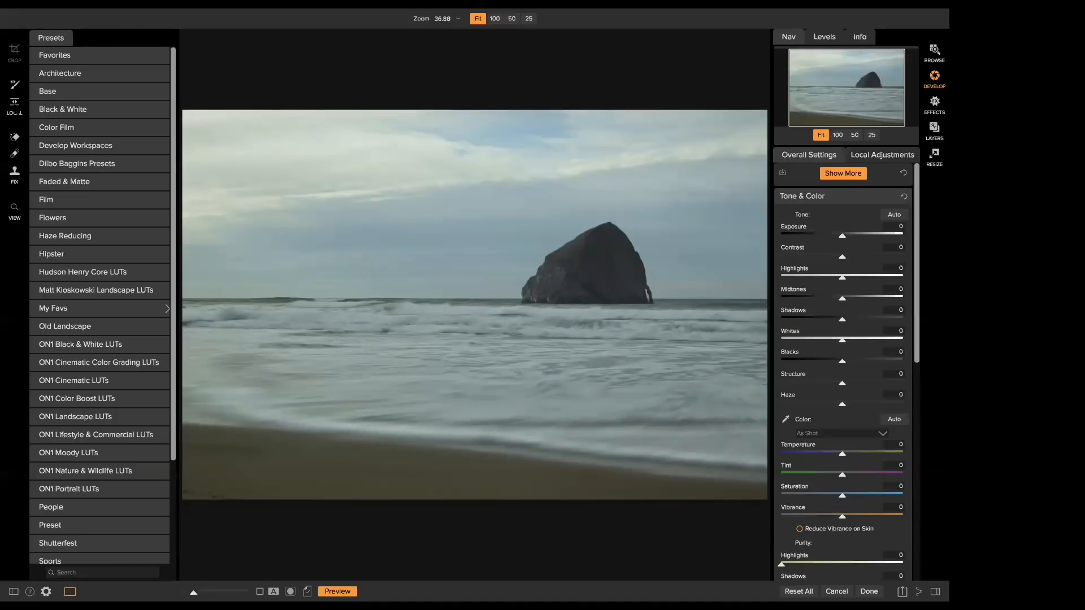
left_click(872, 156)
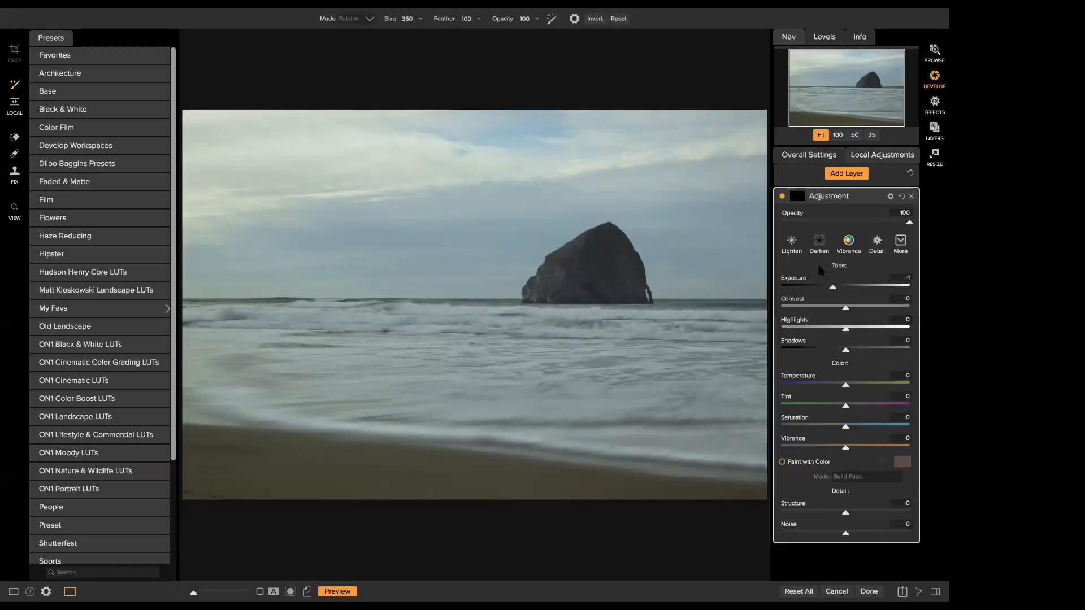
left_click(819, 246)
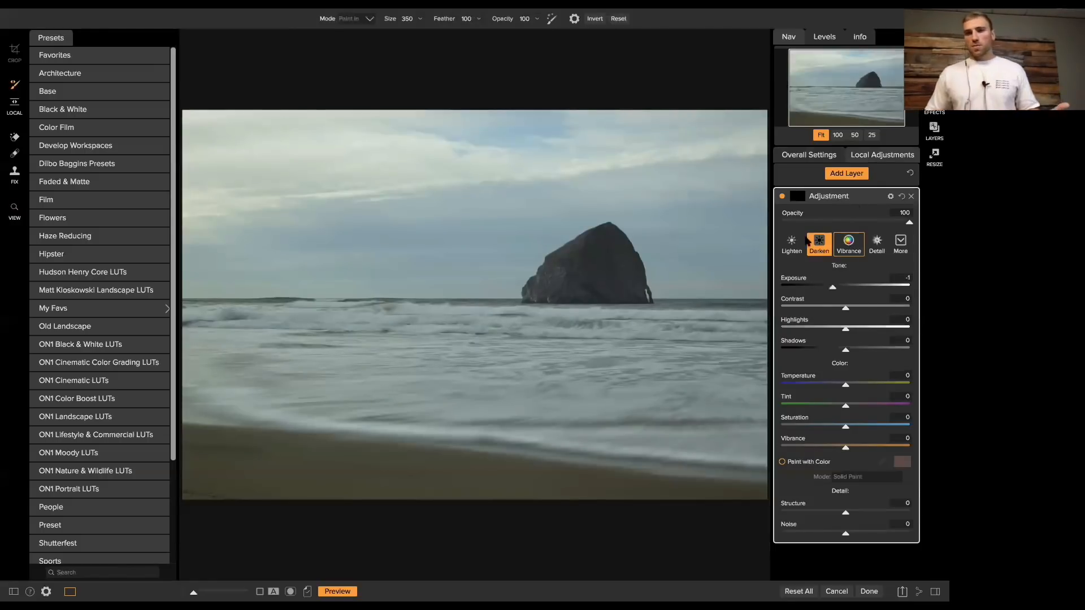
key("g")
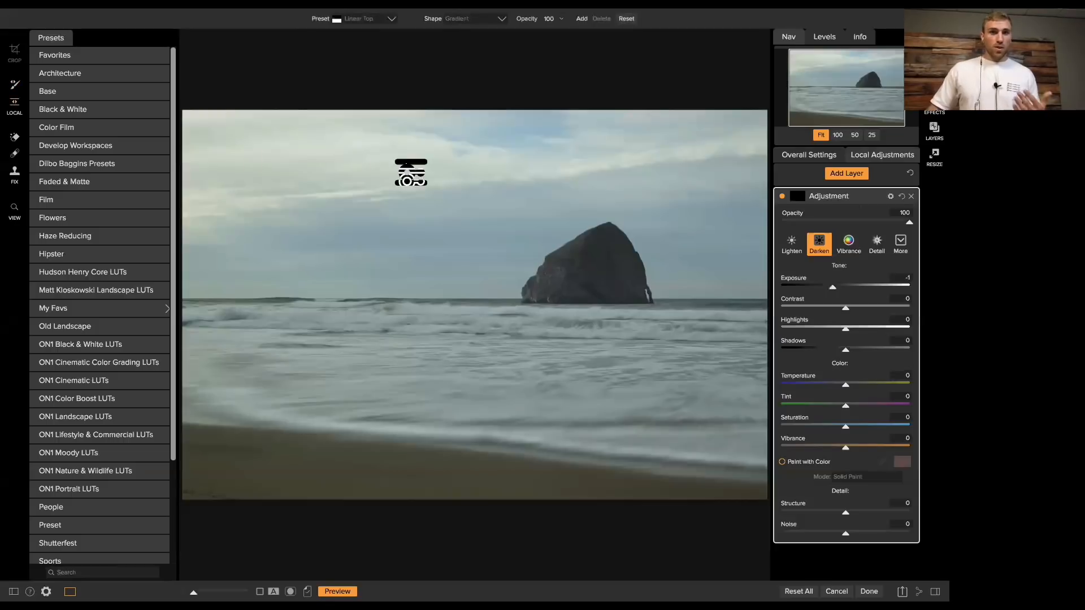
Darken the right side of the seascape with a slanted masking gradient on the Darken adjustment, resetting the first gradient attempts
left_click(555, 303)
left_click_drag(593, 303, 553, 383)
left_click_drag(556, 303, 693, 280)
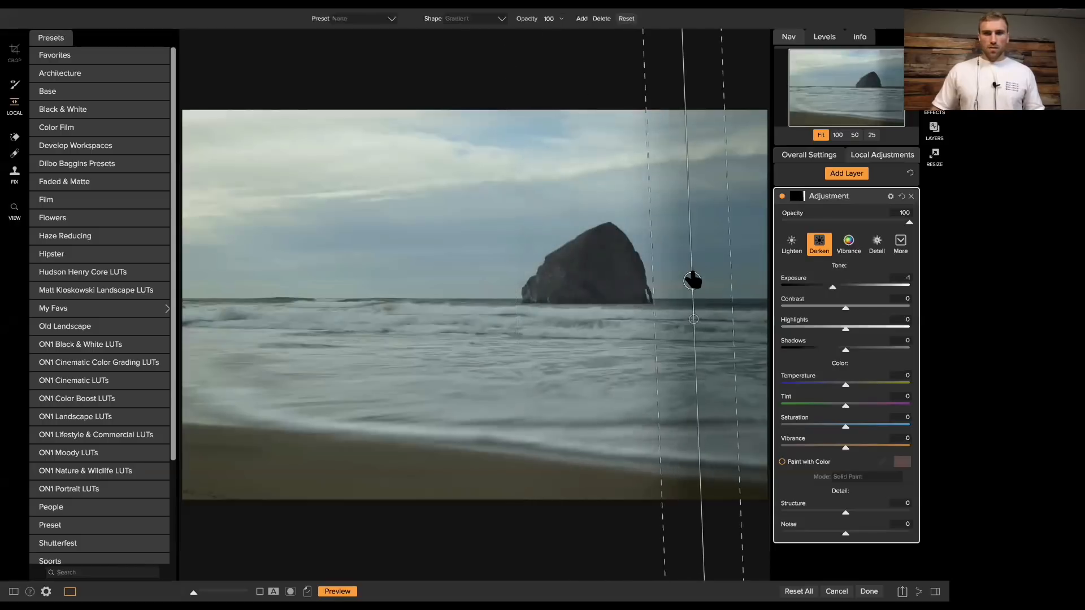
left_click(278, 198)
left_click_drag(280, 236, 262, 232)
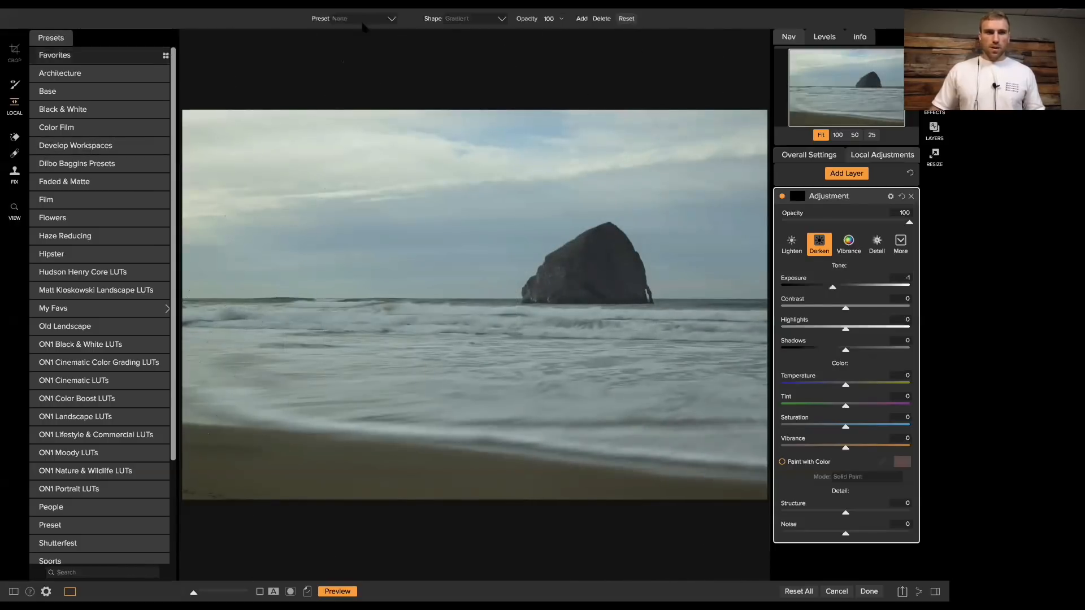
left_click(902, 196)
left_click(819, 243)
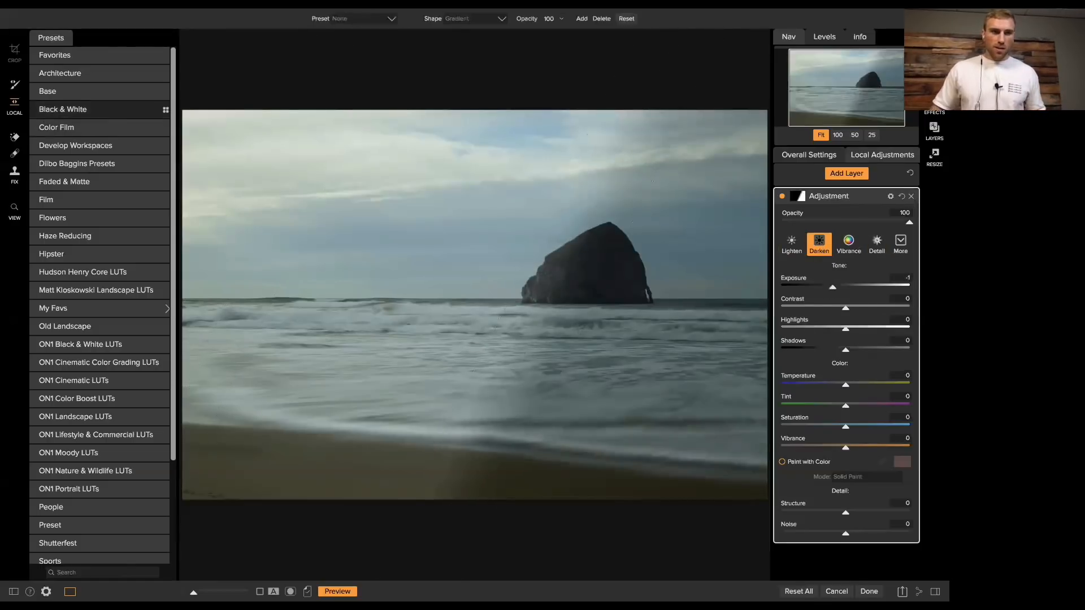
Add a second local adjustment layer with exposure -1 and mask it to the seascape's left side with a slanted gradient
left_click(846, 173)
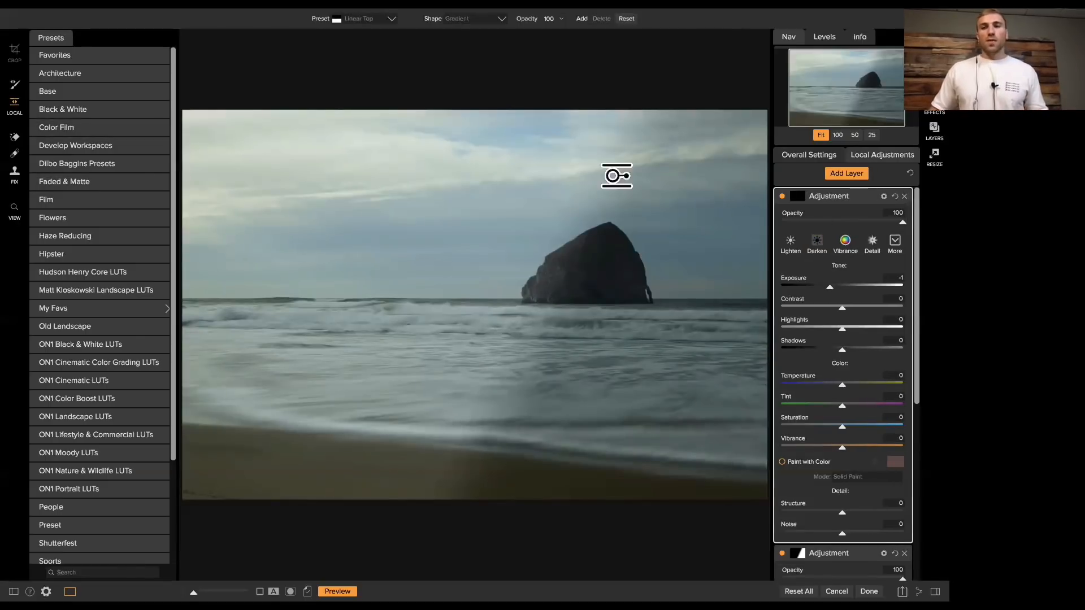
left_click(270, 214)
left_click_drag(307, 217, 385, 302)
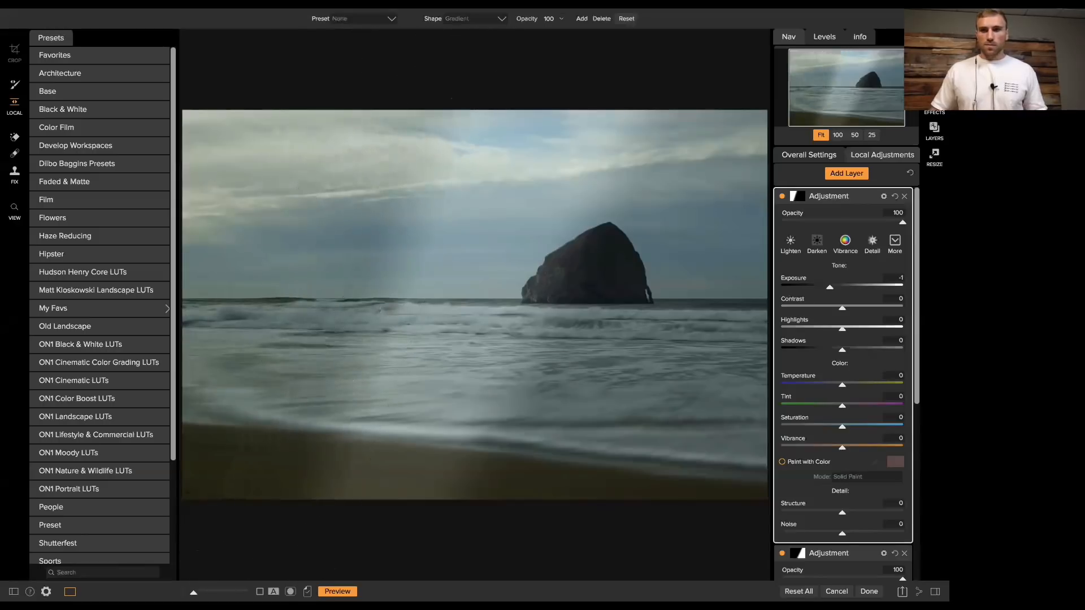